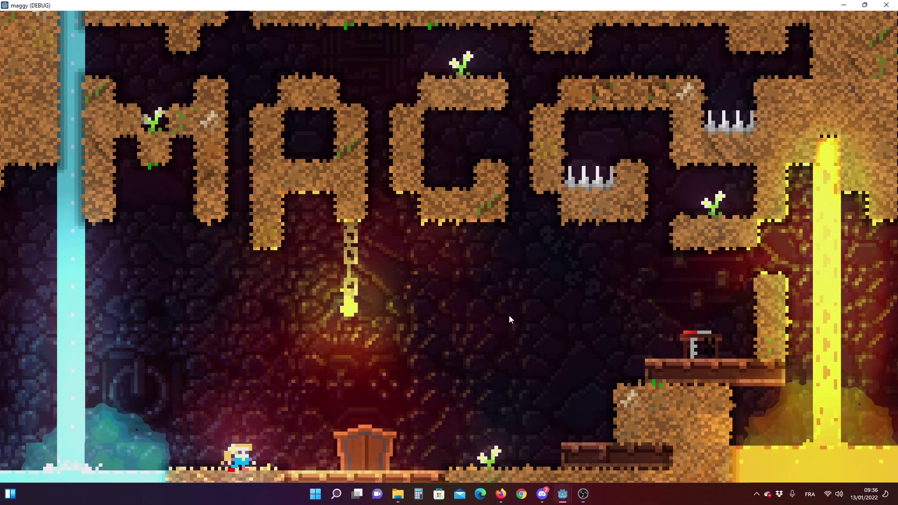
Walk right across the title room and jump onto the settings station platform.
key("Right")
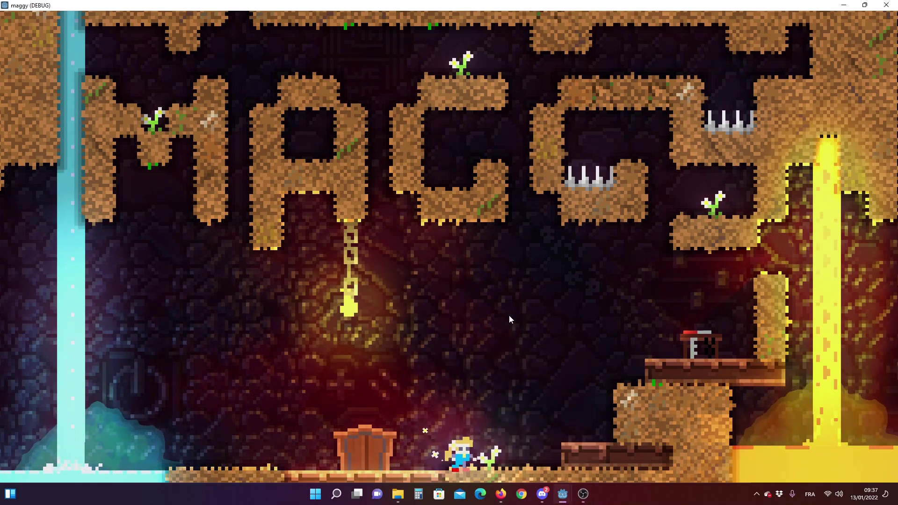
key("Right")
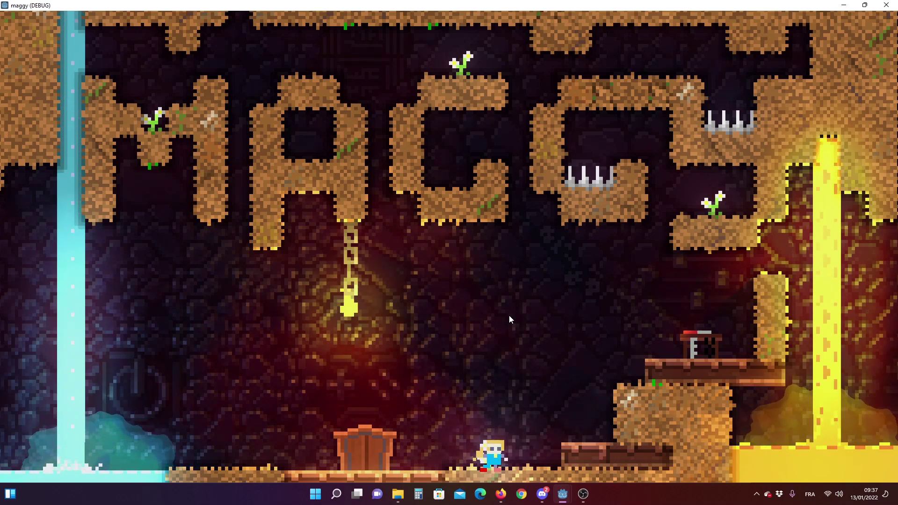
key("Right")
key("space")
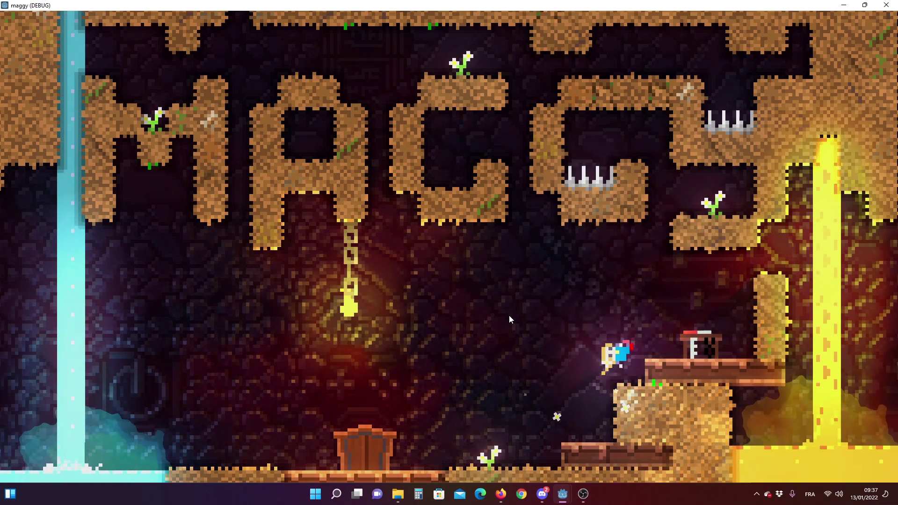
key("Right")
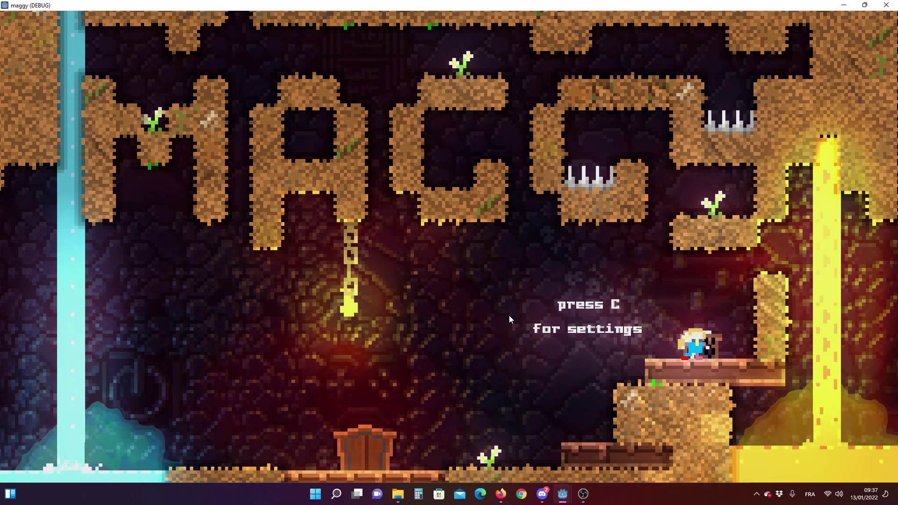
Drop back down, walk left over the flower to make it bloom, then return into the start doorway.
key("Left")
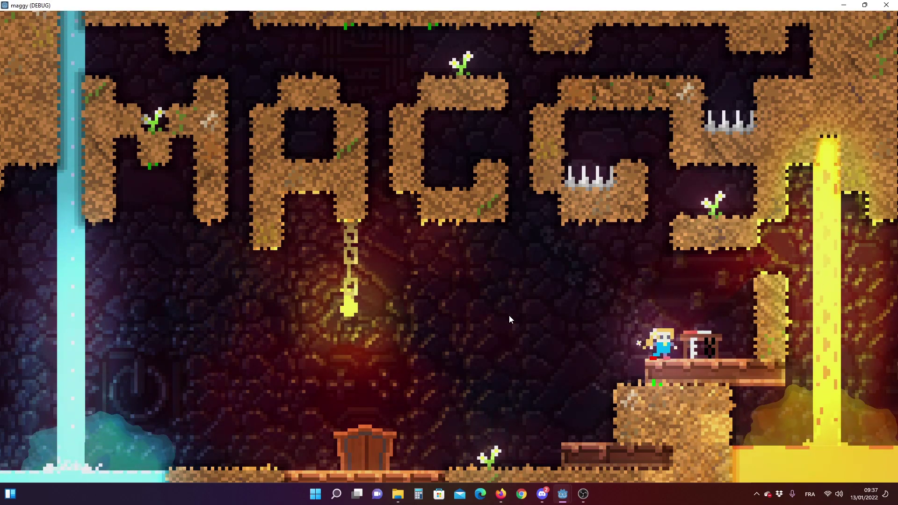
key("Right")
key("Left")
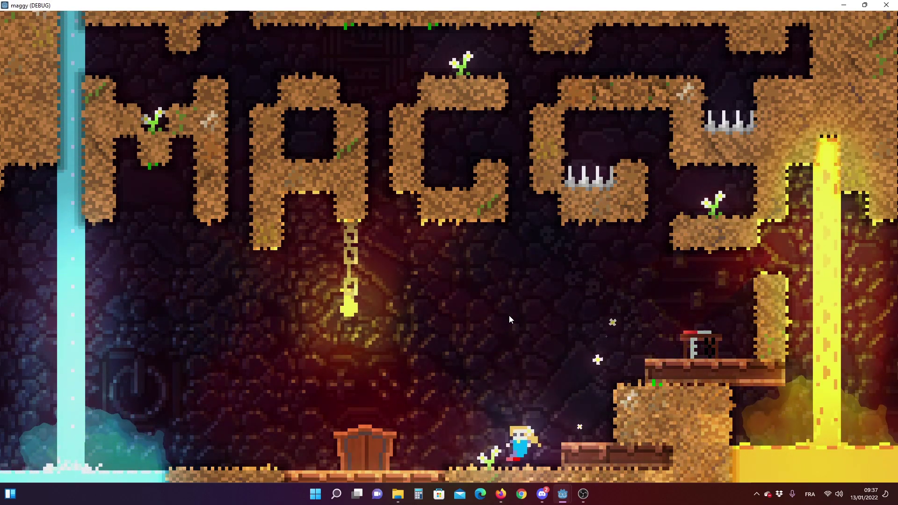
key("Left")
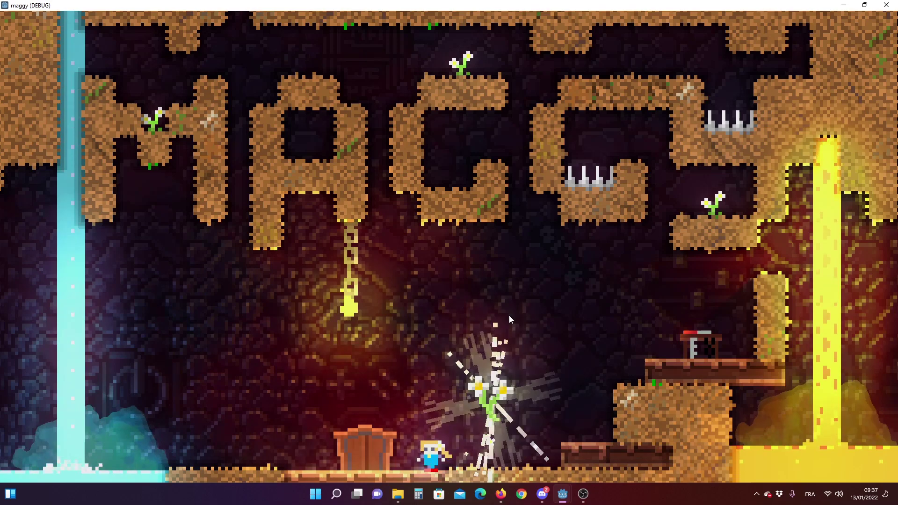
key("Left")
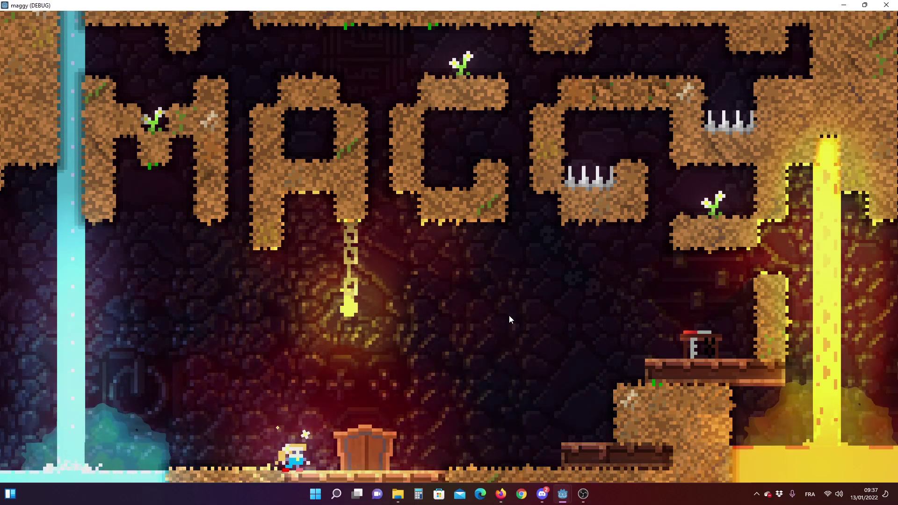
key("Right")
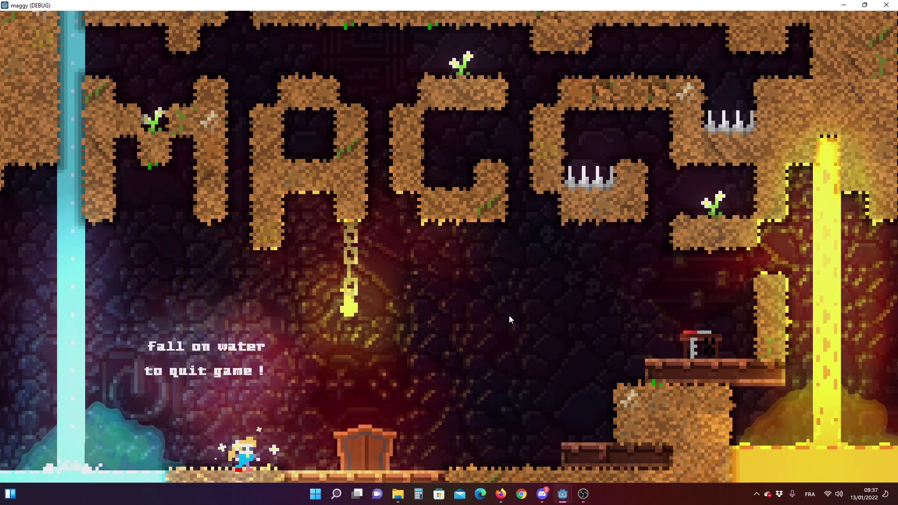
key("Right")
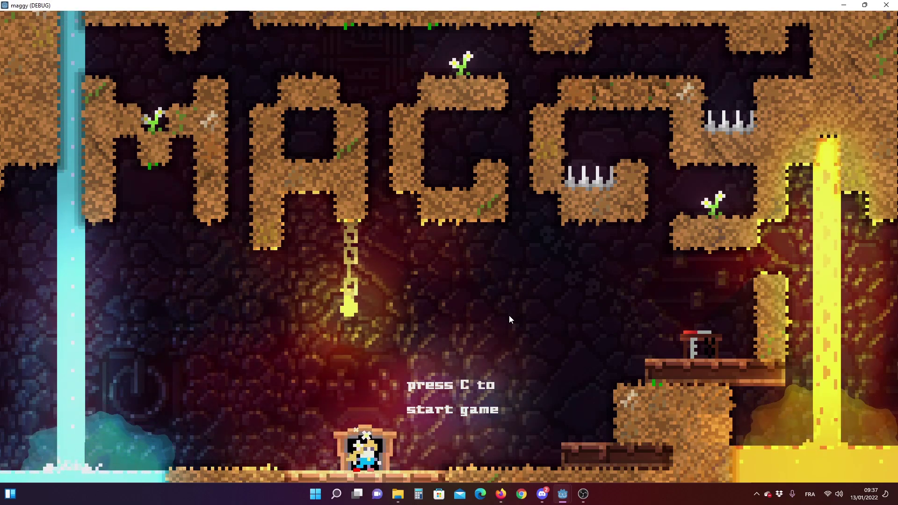
Start the first level with C, defeat the enemy from the stone block, and jump to the left platform.
key("c")
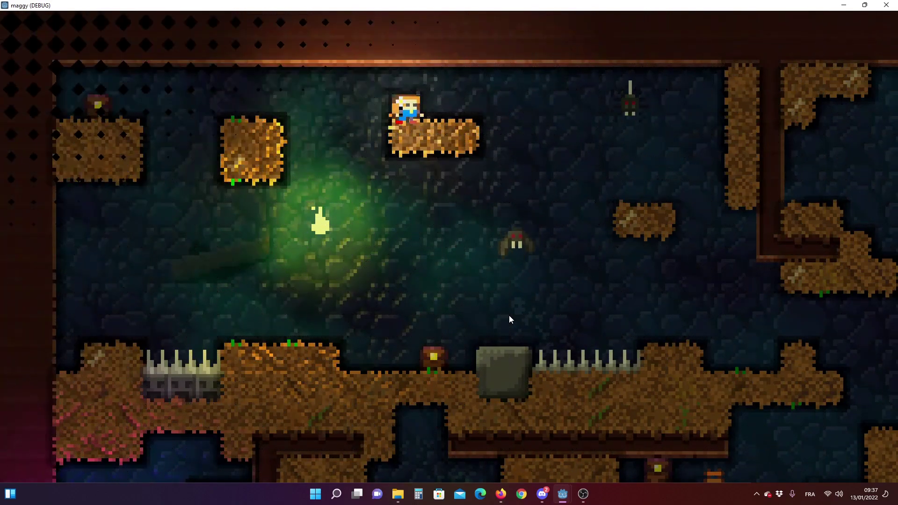
key("Left")
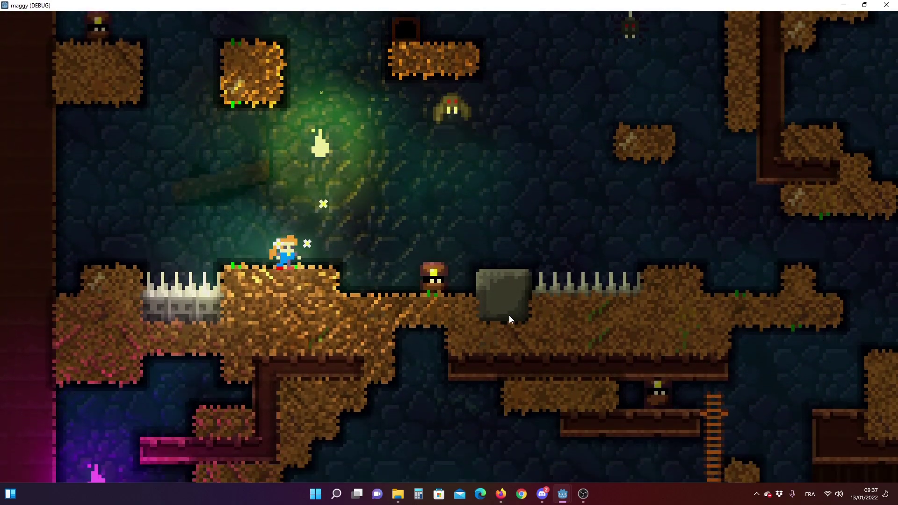
key("Right")
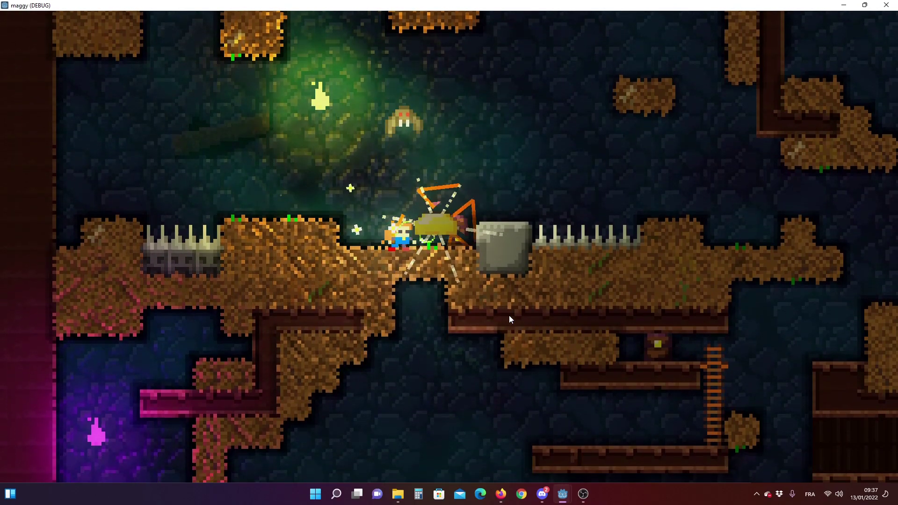
key("c")
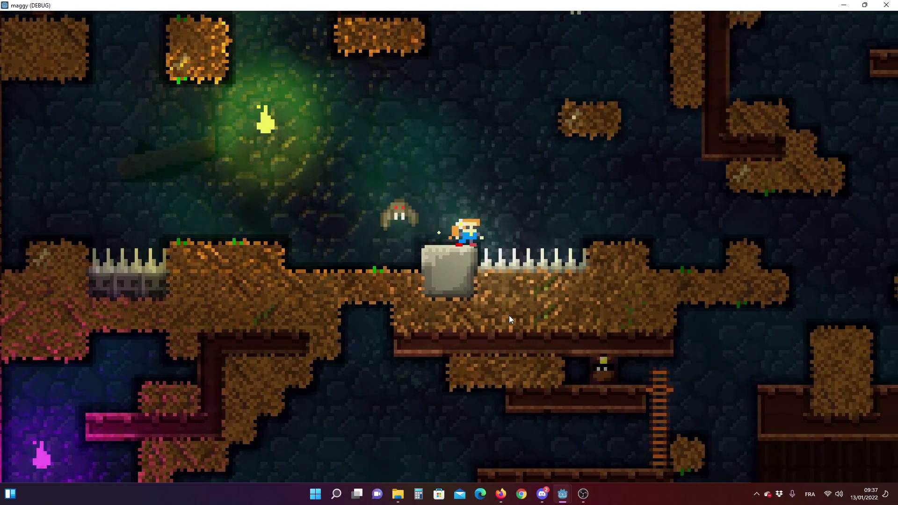
key("Left")
key("c")
key("Left")
key("space")
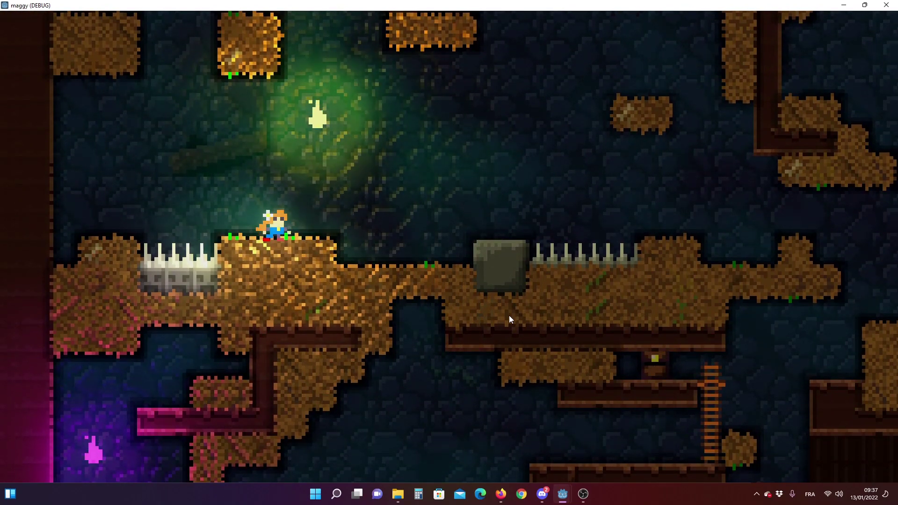
Cross back over the stone block, jump the spikes, and climb onto the right pillar.
key("Right")
key("space")
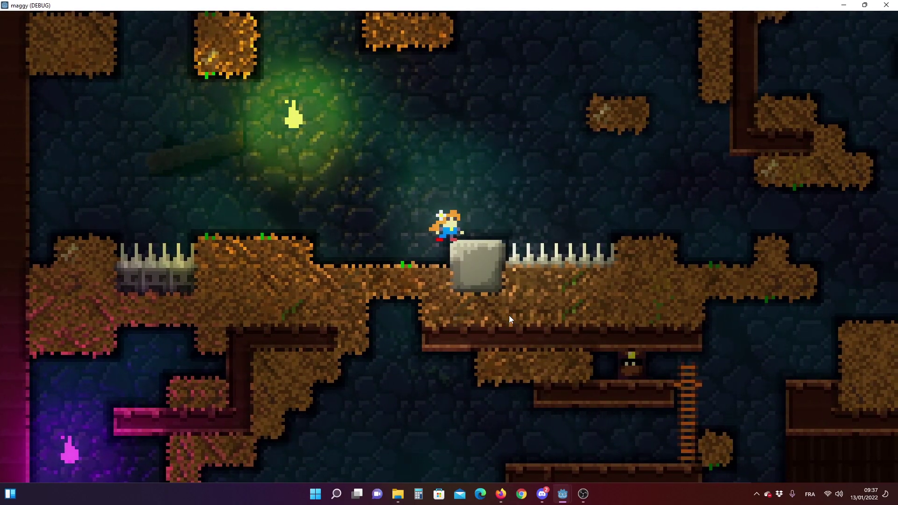
key("Right")
key("space")
key("Right")
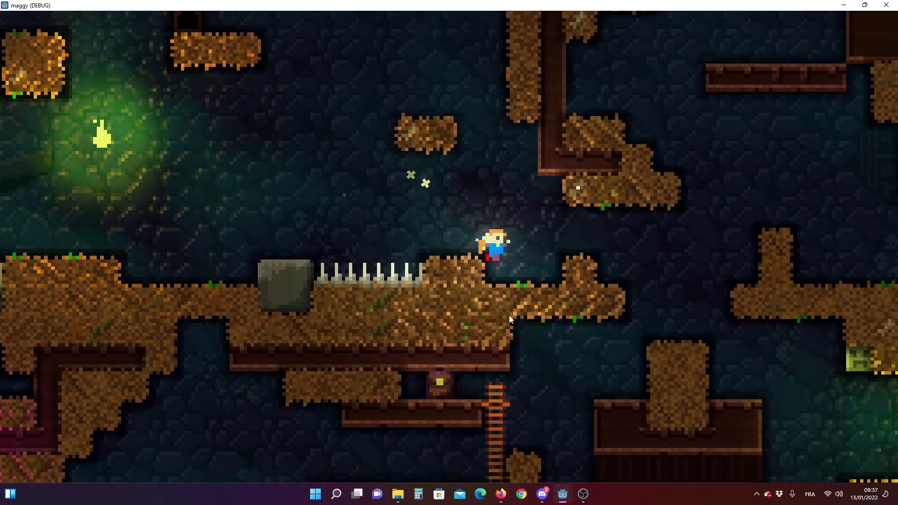
key("Right")
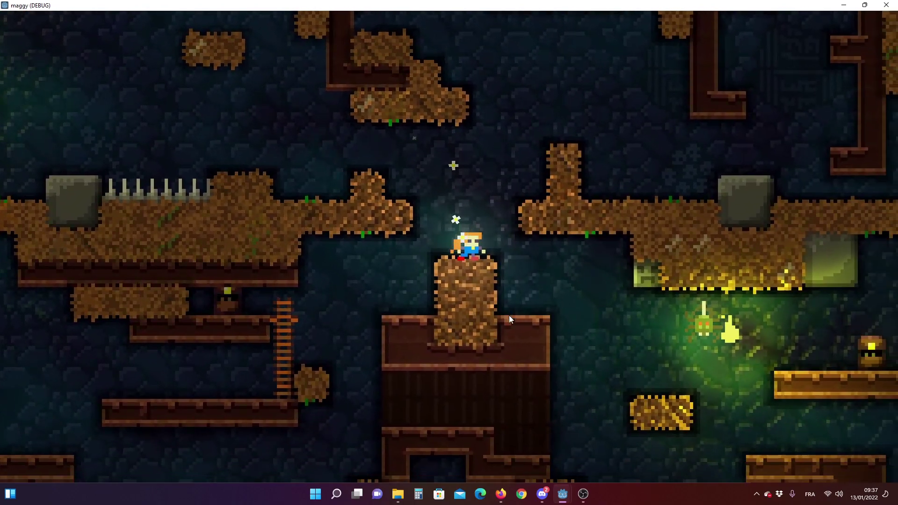
key("space")
key("space")
key("Right")
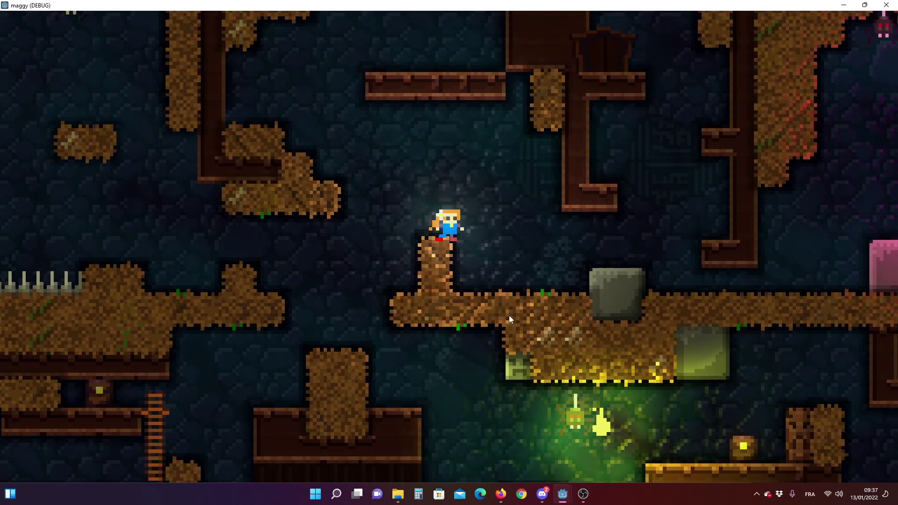
Reach the brick ledge past the boulder, then run back left and drop to the lower block.
key("Right")
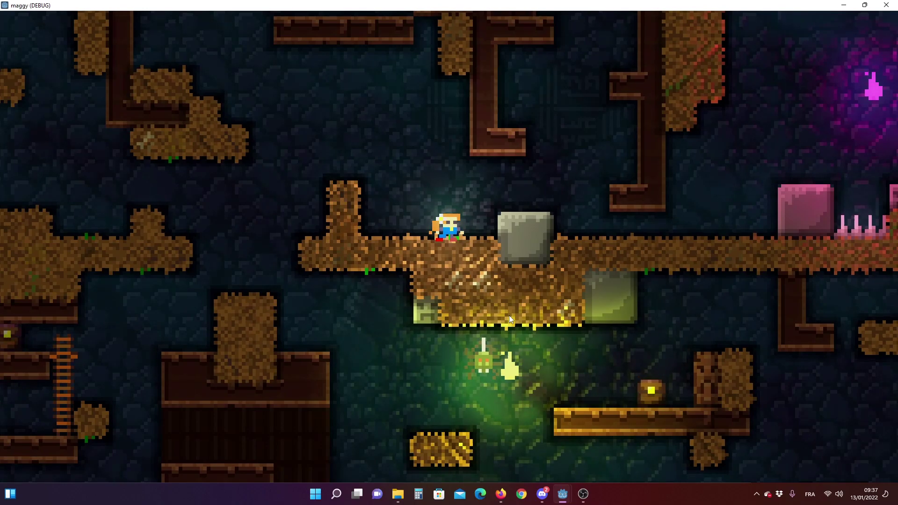
key("Right")
key("space")
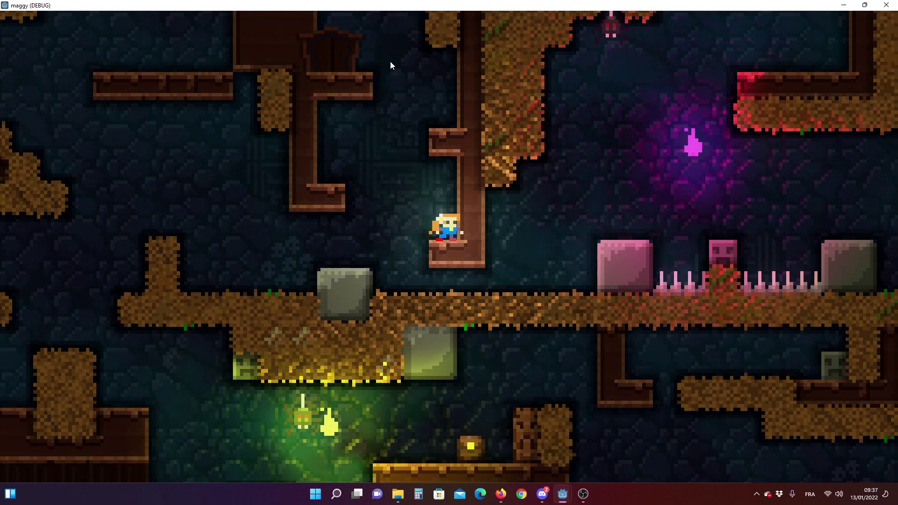
key("Left")
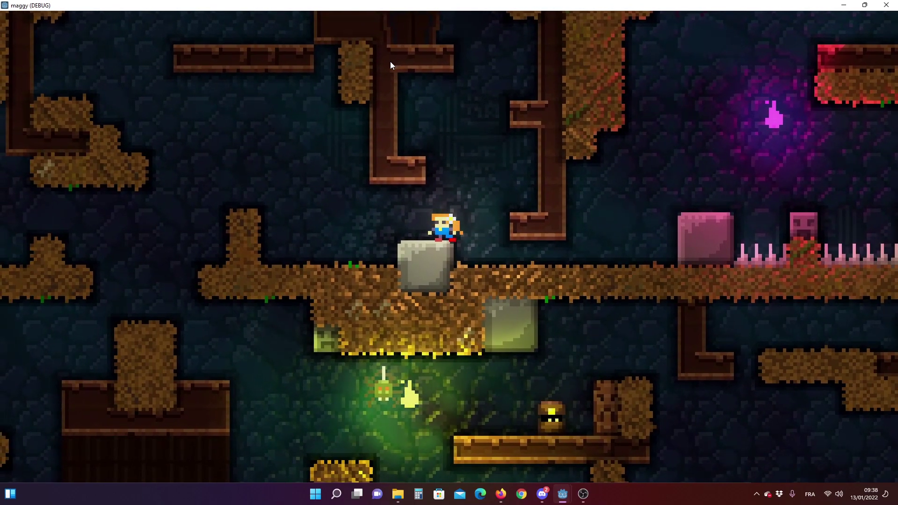
key("Right")
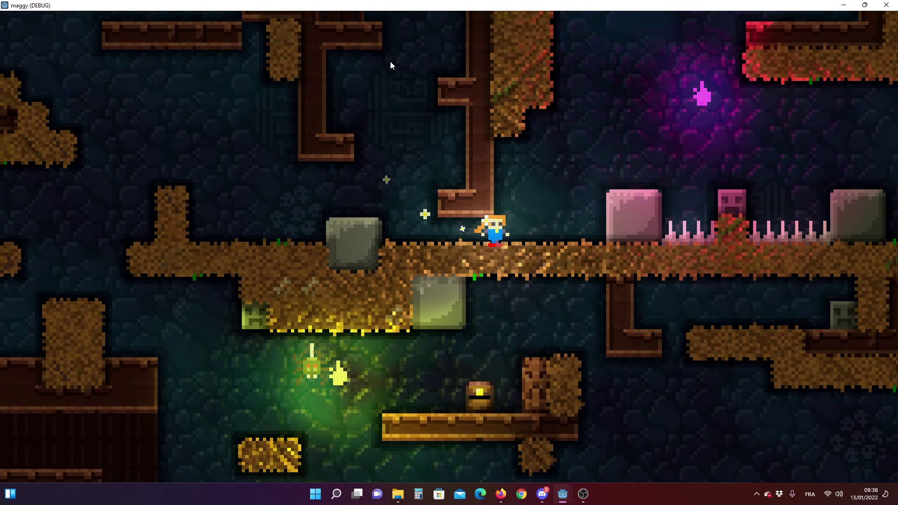
key("Right")
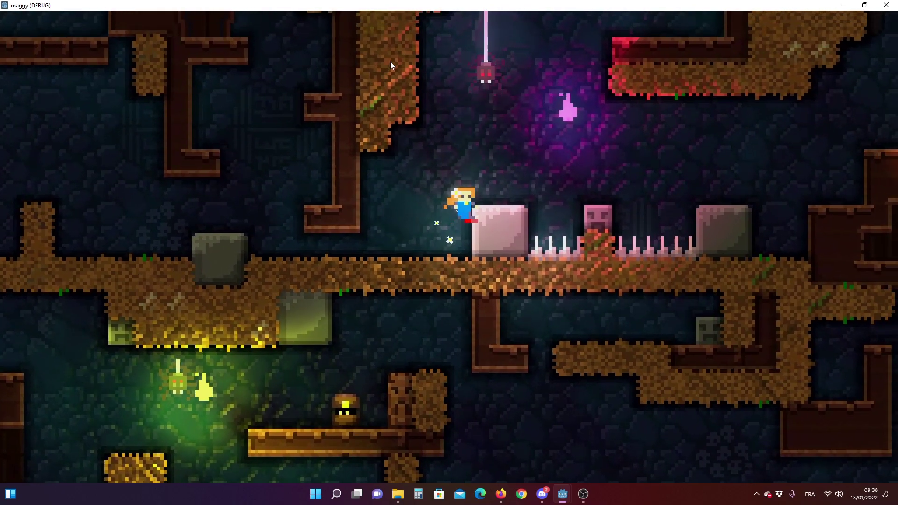
key("Left")
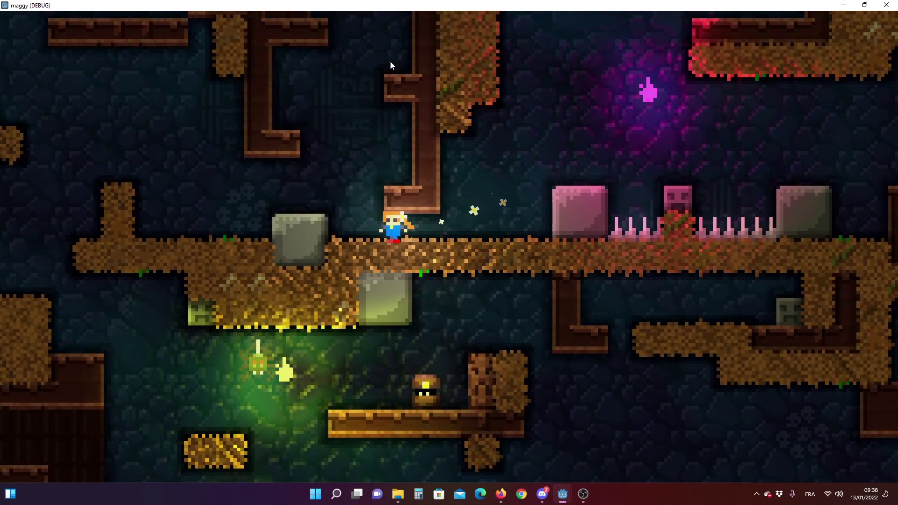
key("Left")
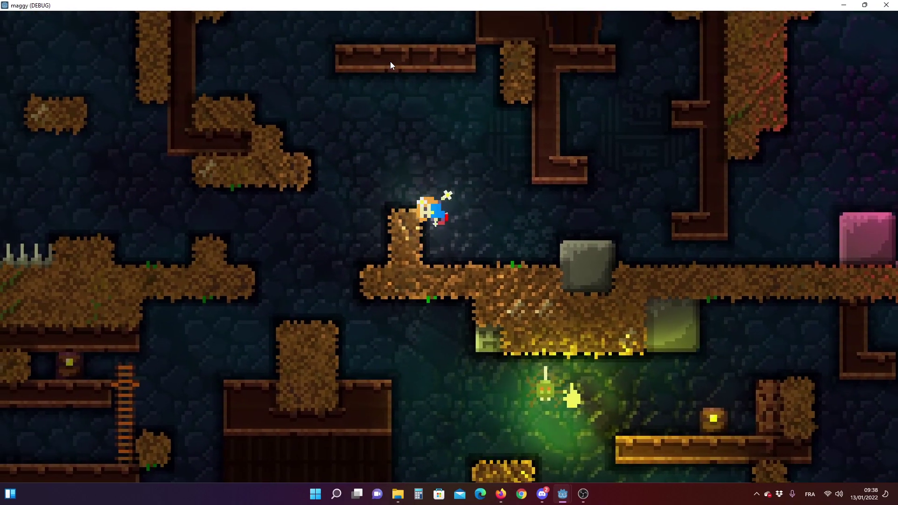
key("Left")
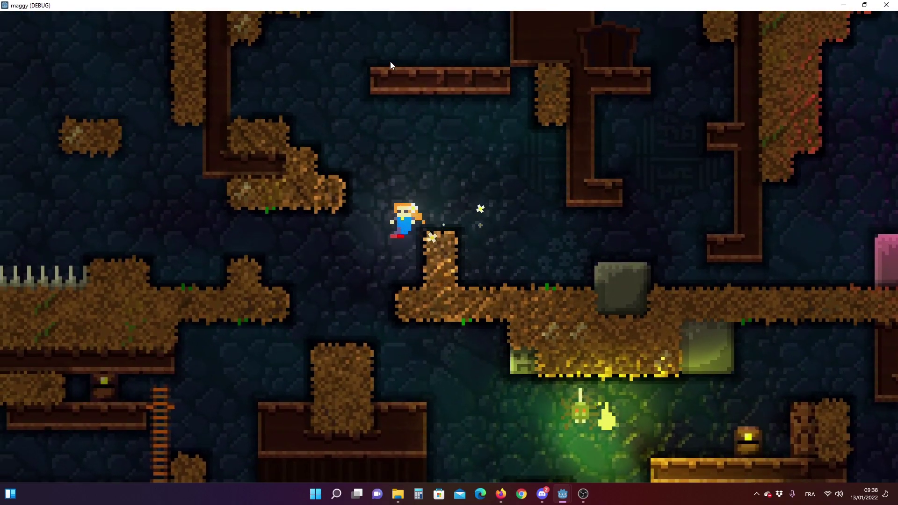
Climb up the ladder to the ledge, come back down it, and jump off to the right.
key("Left")
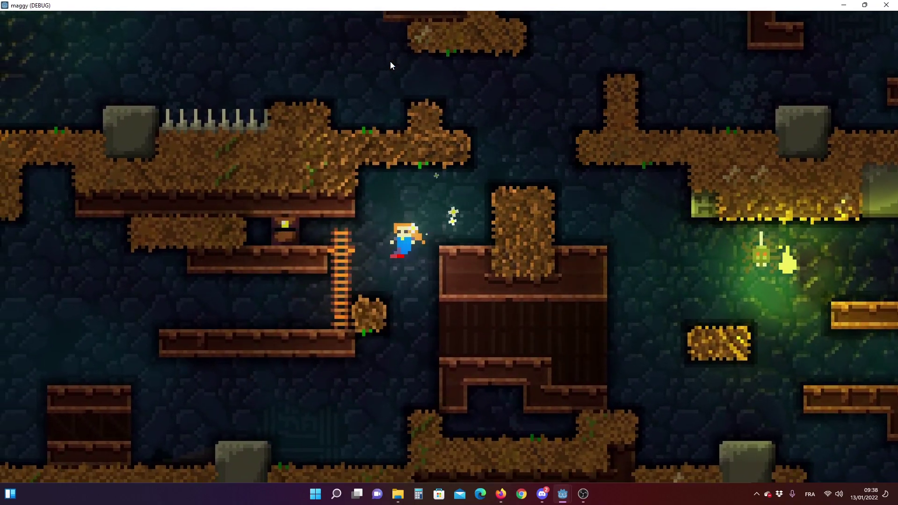
key("Up")
key("Left")
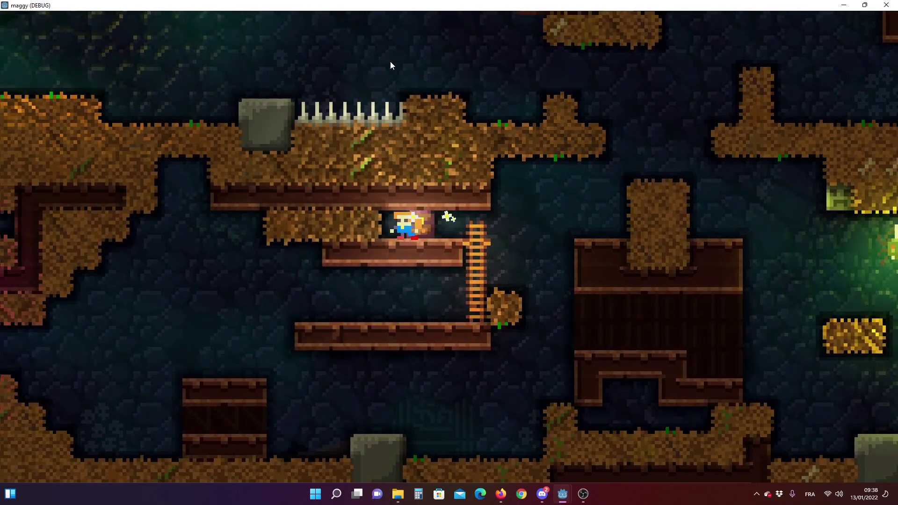
key("Right")
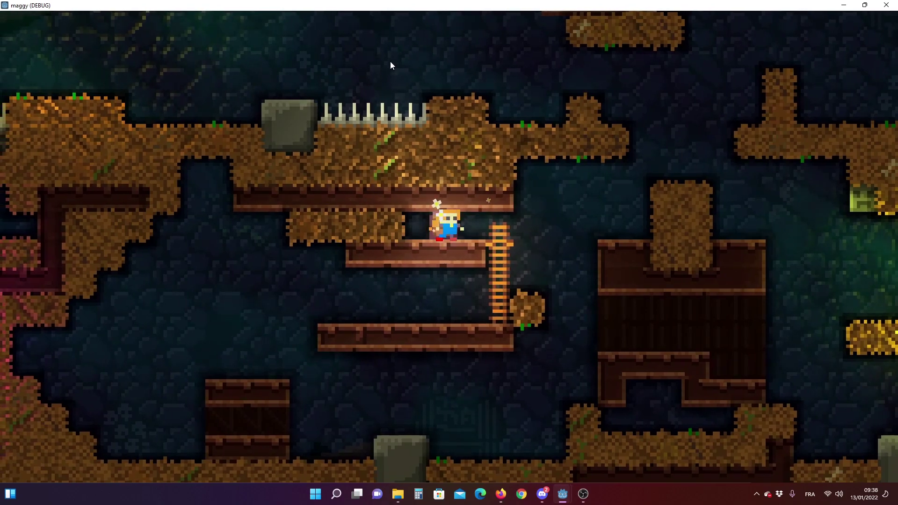
key("Right")
key("Down")
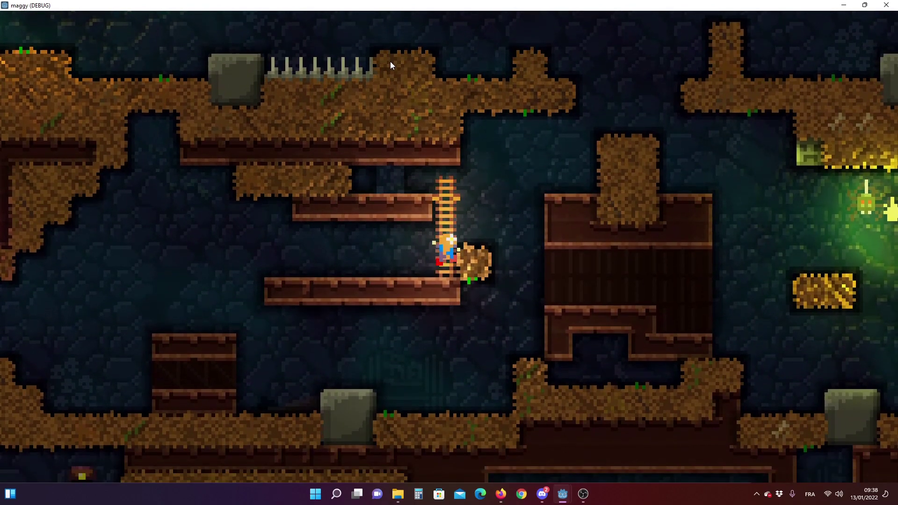
key("Right")
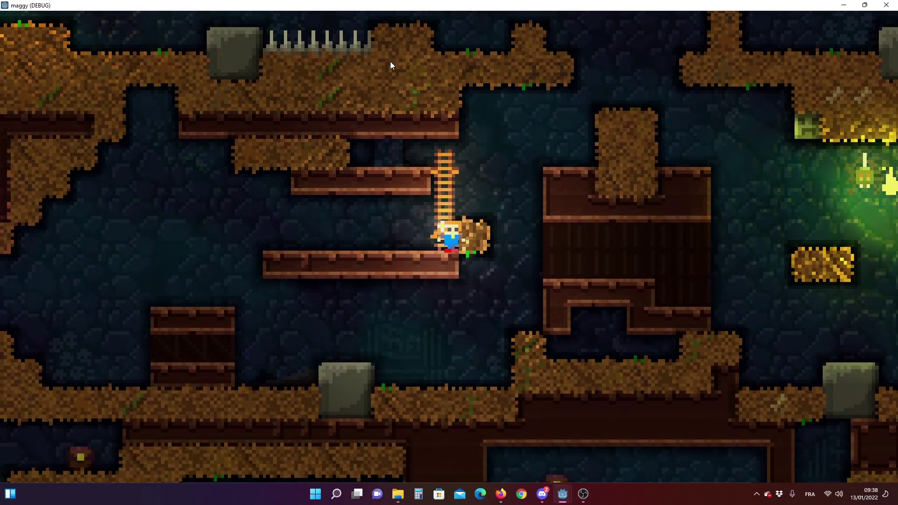
key("space")
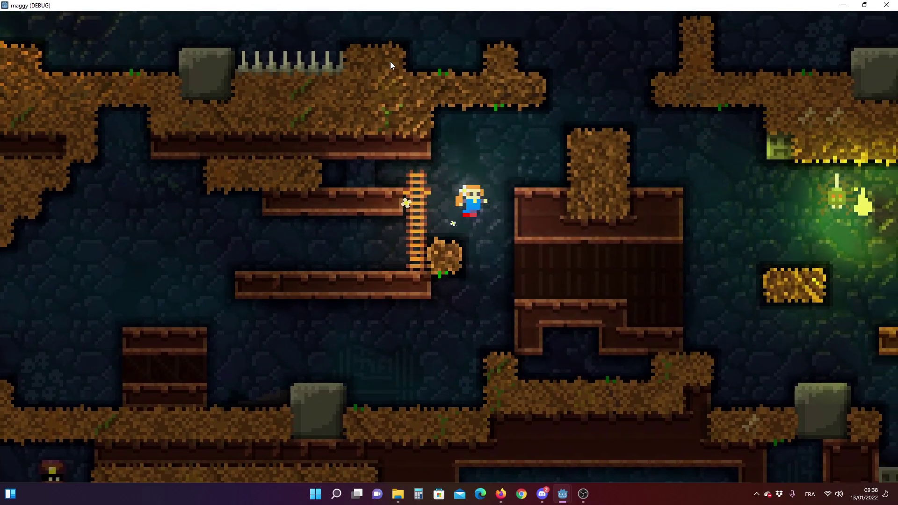
Jump over the tall dirt column, hop onto the grey stone block, and reach the brick ledge.
key("Right")
key("space")
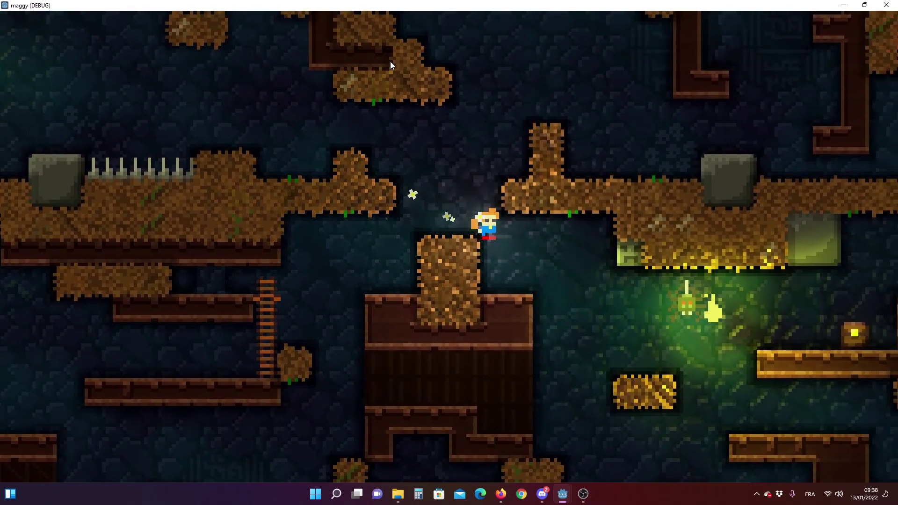
key("Right")
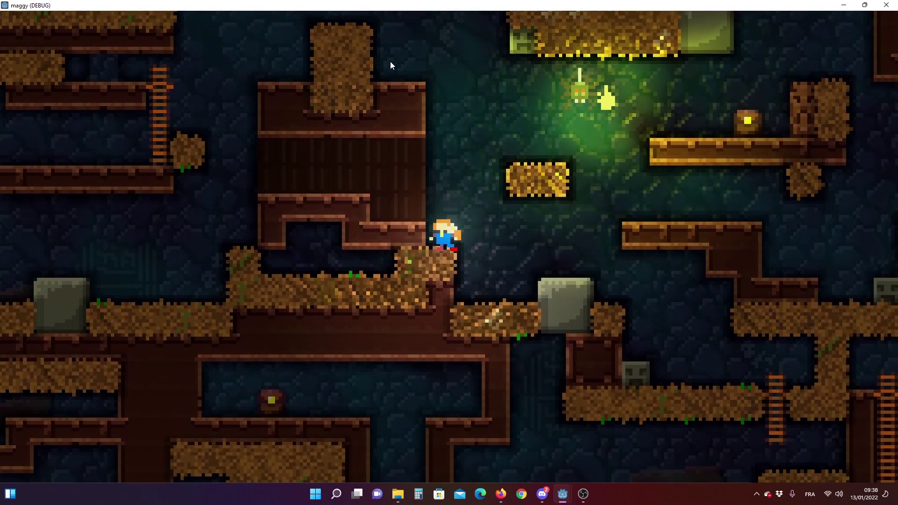
key("Right")
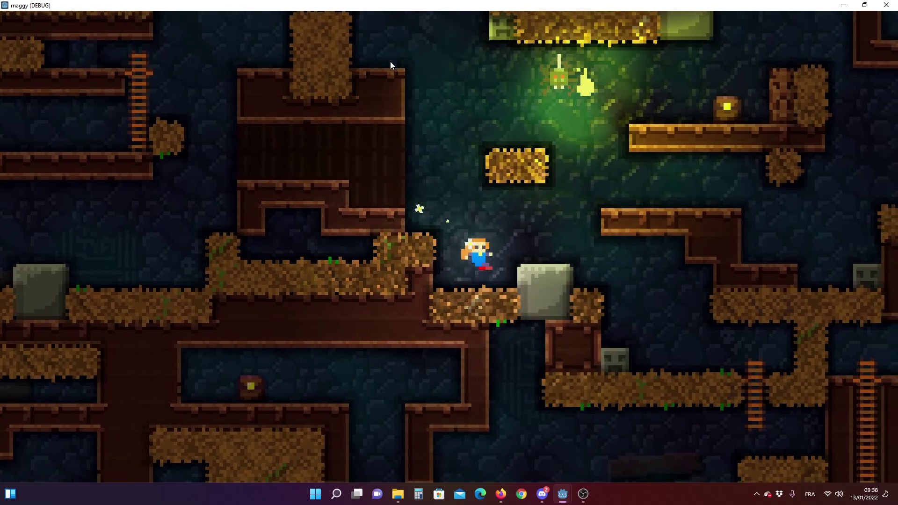
key("space")
key("Right")
key("space")
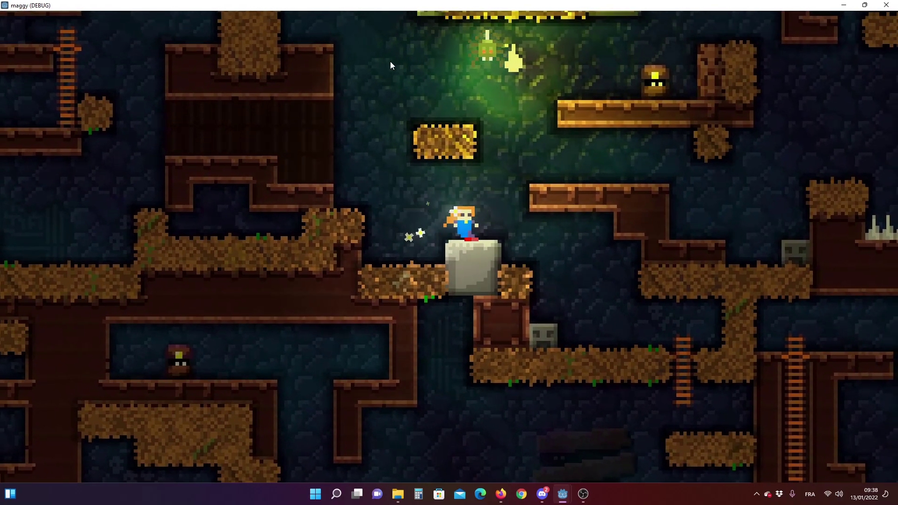
key("Right")
key("space")
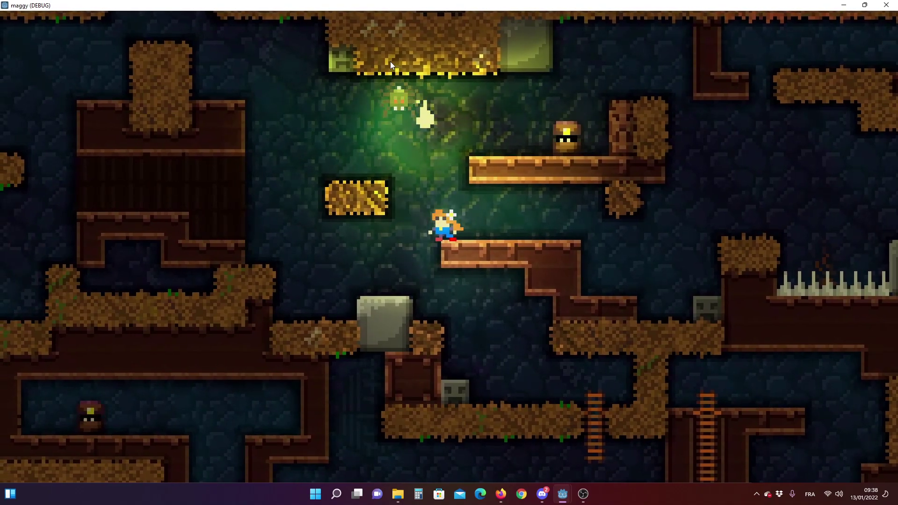
Jump off the gold block onto the upper brick ledge and attack from there.
key("Left")
key("Right")
key("Left")
key("space")
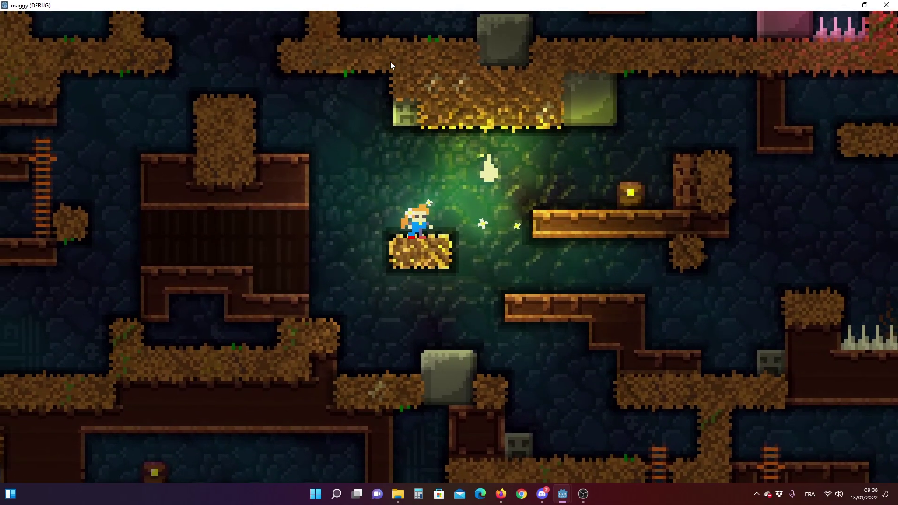
key("Right")
key("space")
key("x")
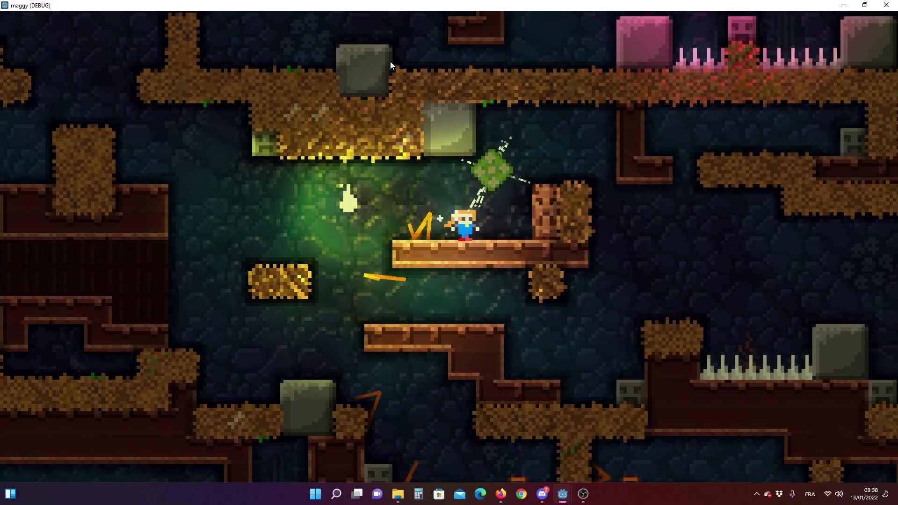
key("Left")
key("space")
Jump over the spikes, run to the ladder, and climb onto the ledge beside the totem.
key("Right")
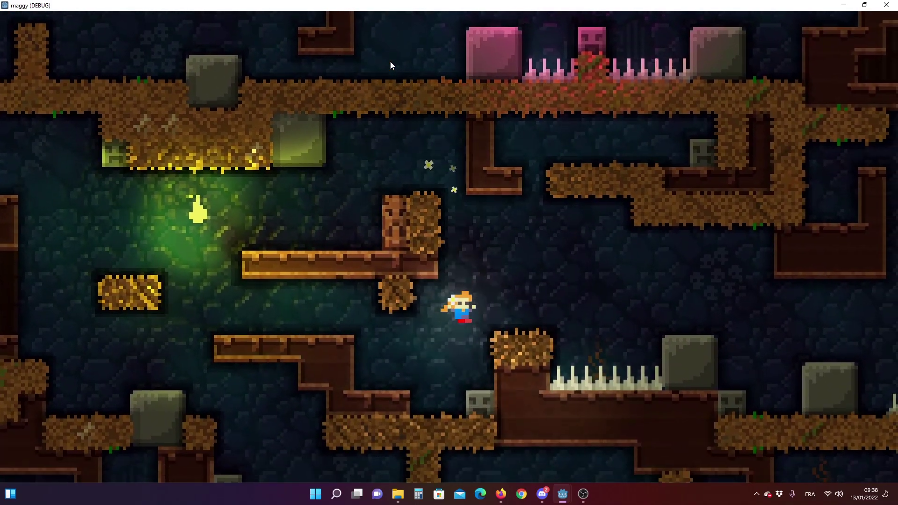
key("space")
key("Right")
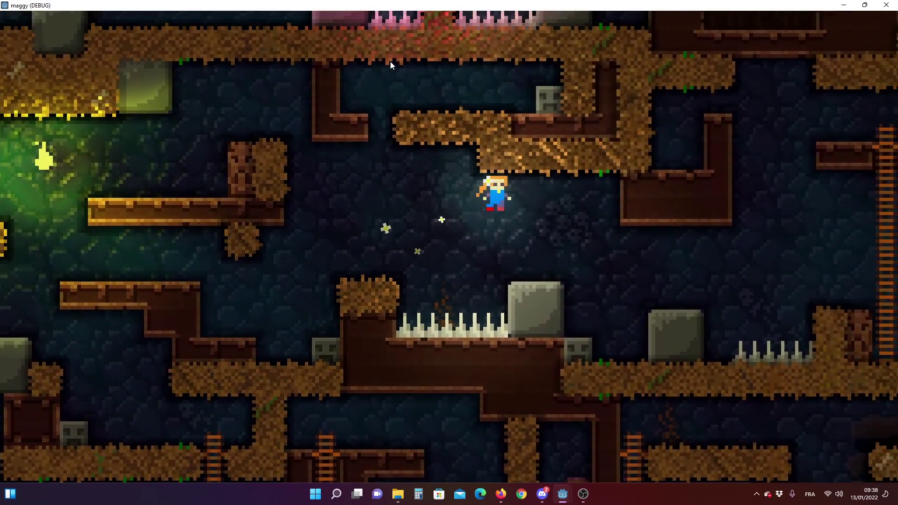
key("Right")
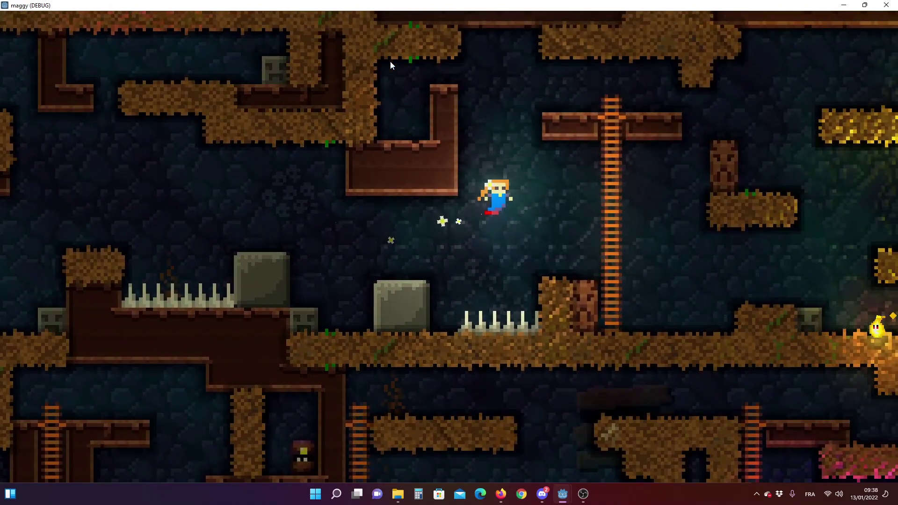
key("Up")
key("Up")
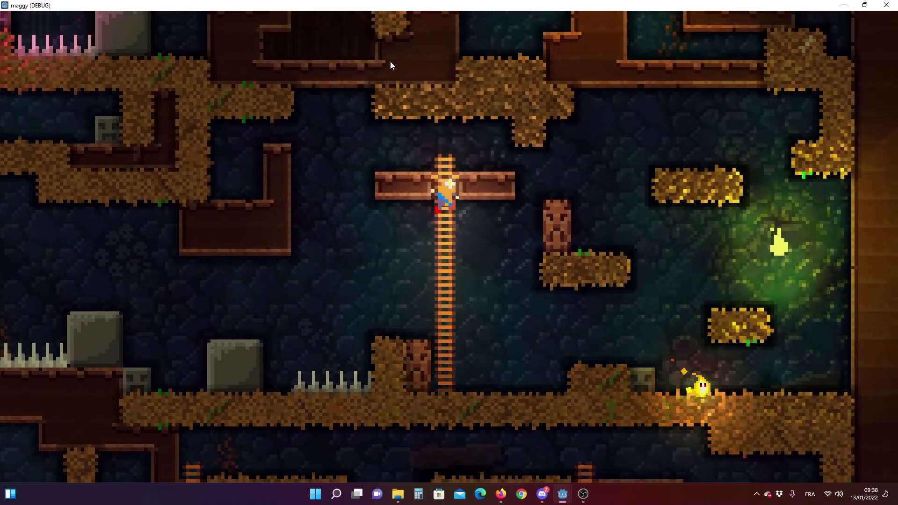
key("Up")
key("space")
key("Right")
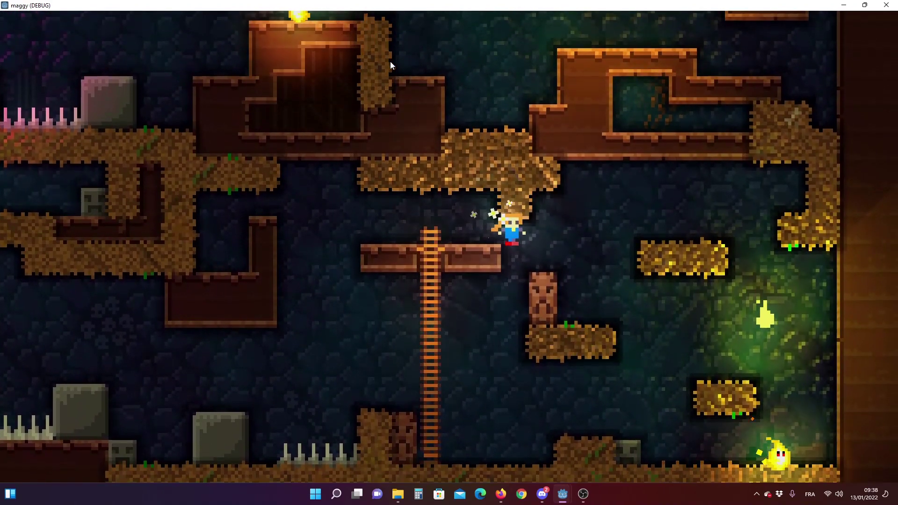
Drop to the cave floor, climb the ladder again, and jump left across the grey block.
key("Right")
key("Left")
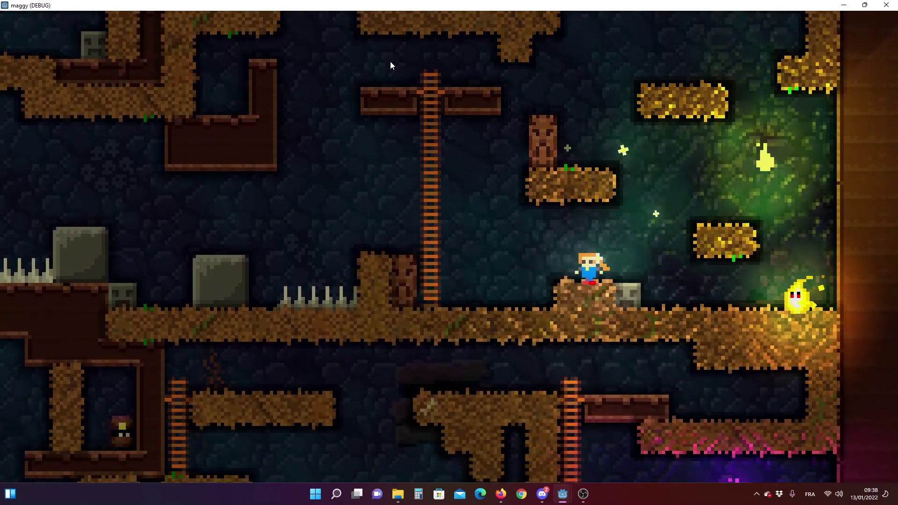
key("Up")
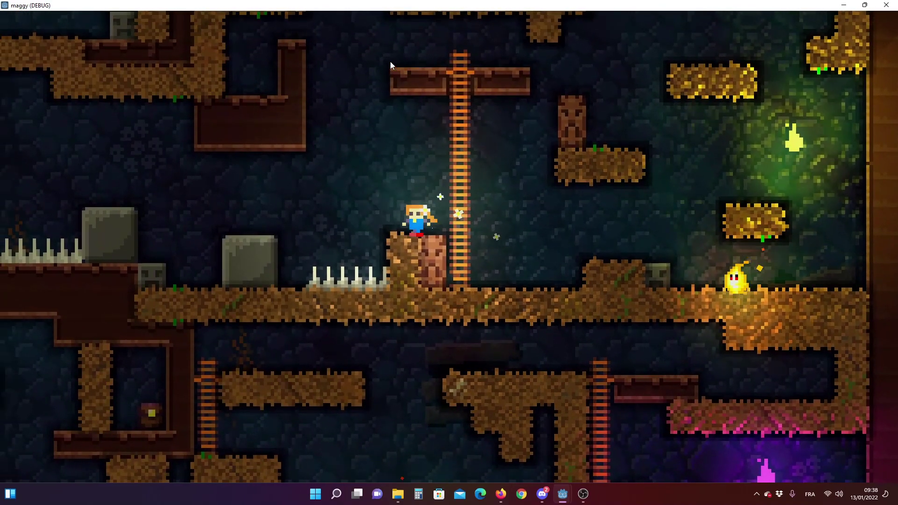
key("space")
key("Left")
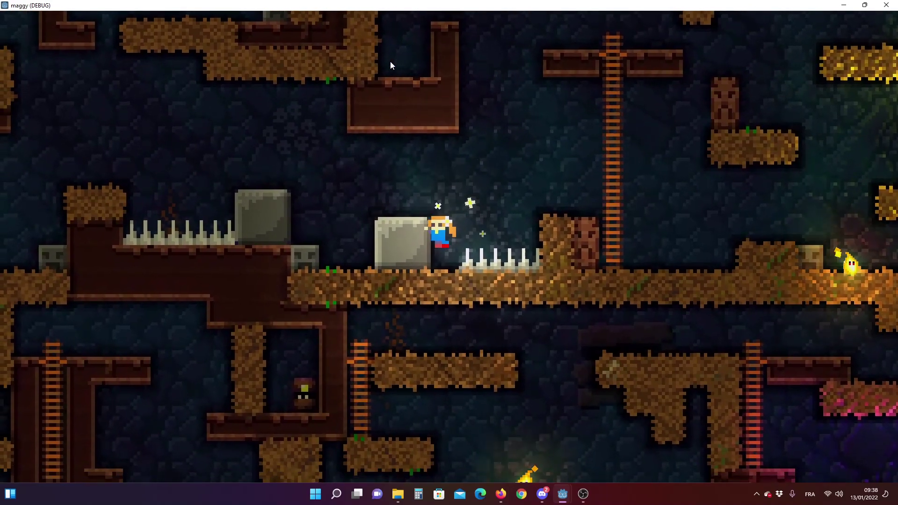
key("space")
key("Left")
key("space")
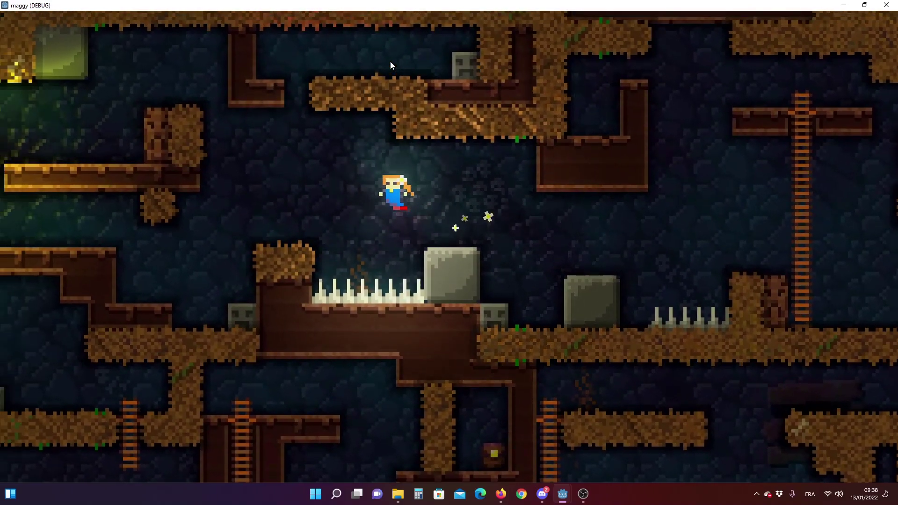
Go left along the brown ledge, down the ladder to the stone block, and up onto the dirt step.
key("Left")
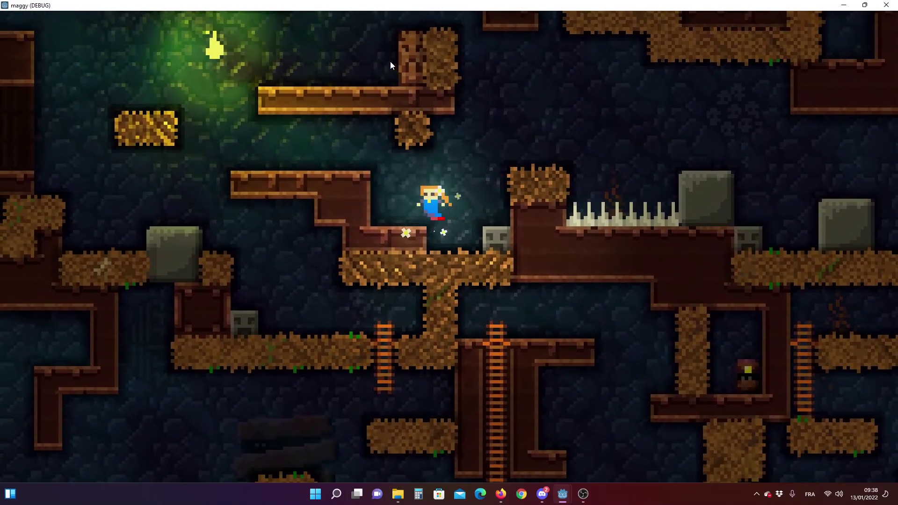
key("Left")
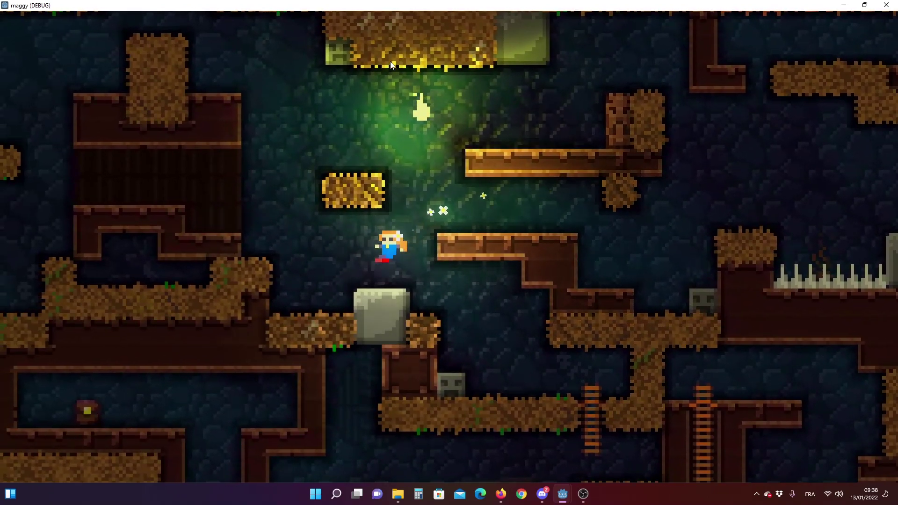
key("Right")
key("Down")
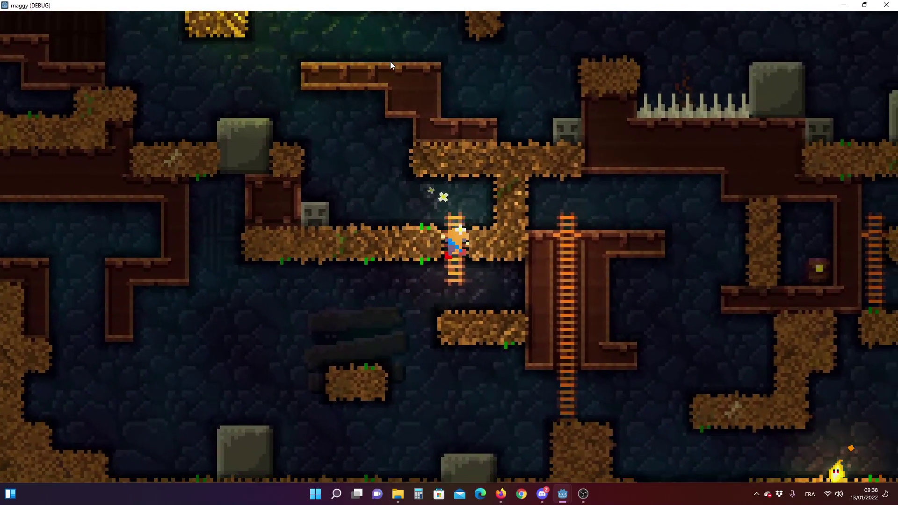
key("Left")
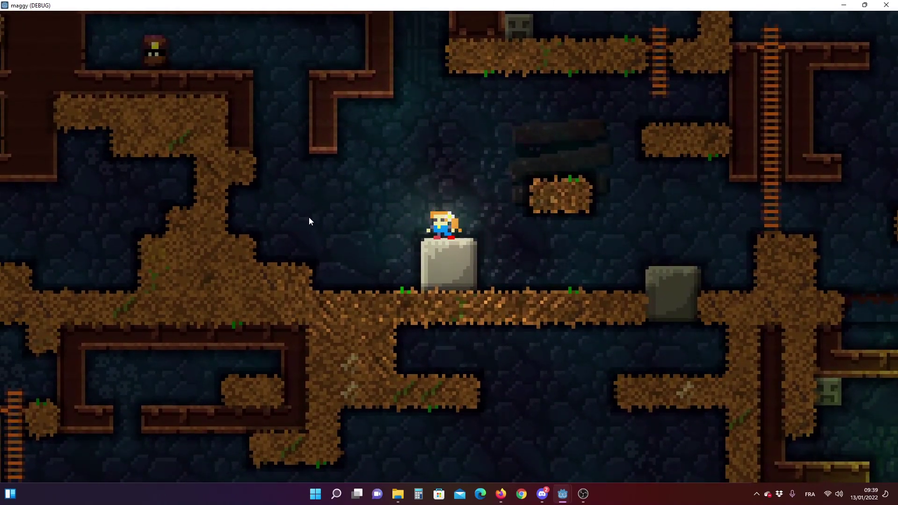
key("Left")
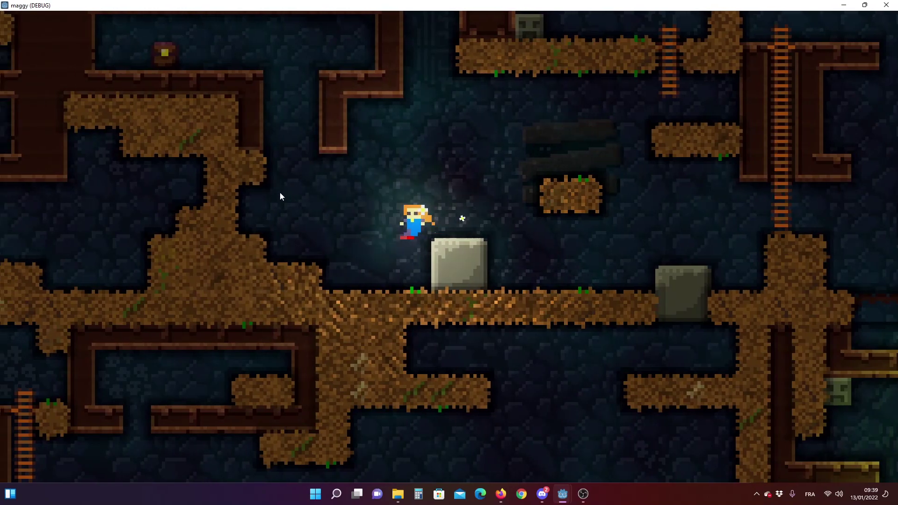
key("space")
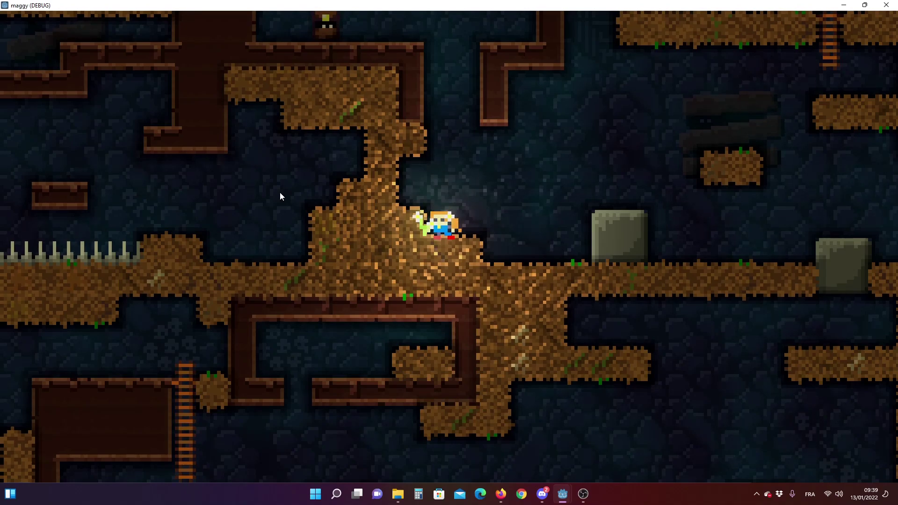
Swing the whip on the dirt mound to sprout a vine, then turn to face left.
key("Right")
key("x")
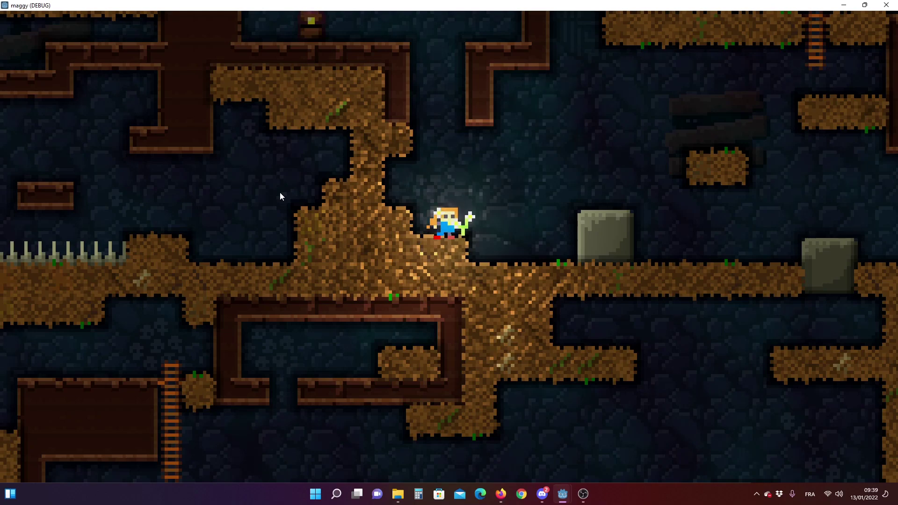
key("Left")
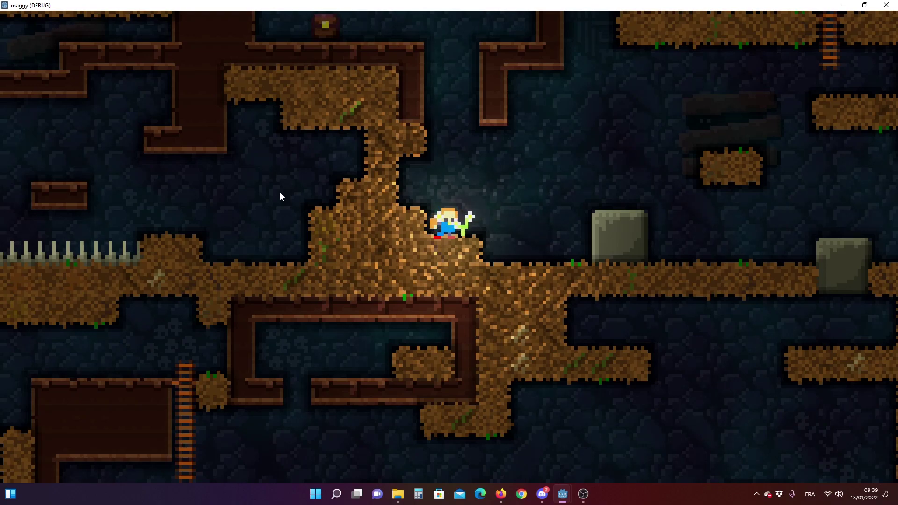
key("Left")
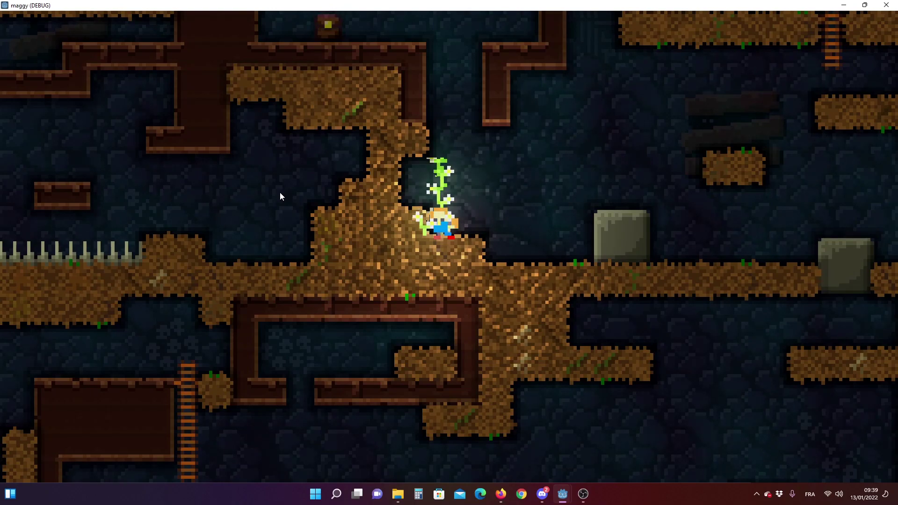
Grow a vine, climb it to the upper platform, and destroy the enemy there.
key("Up")
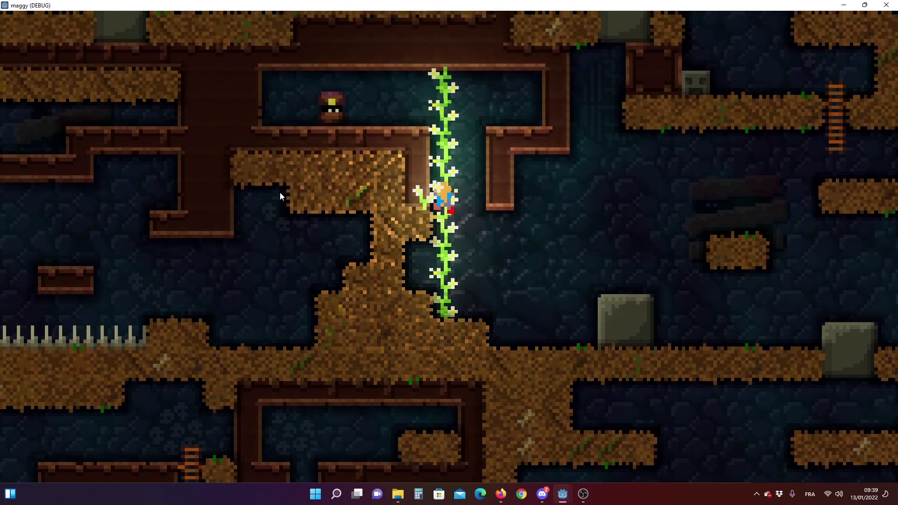
key("Left")
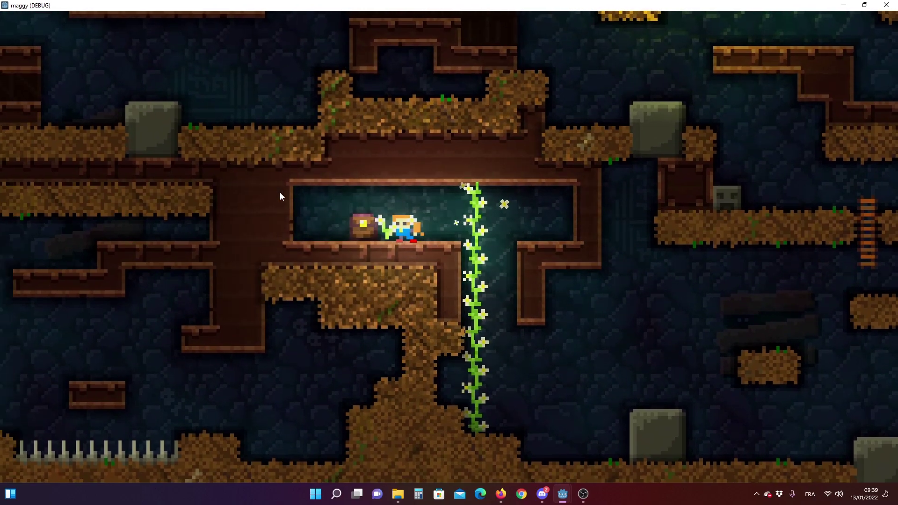
key("x")
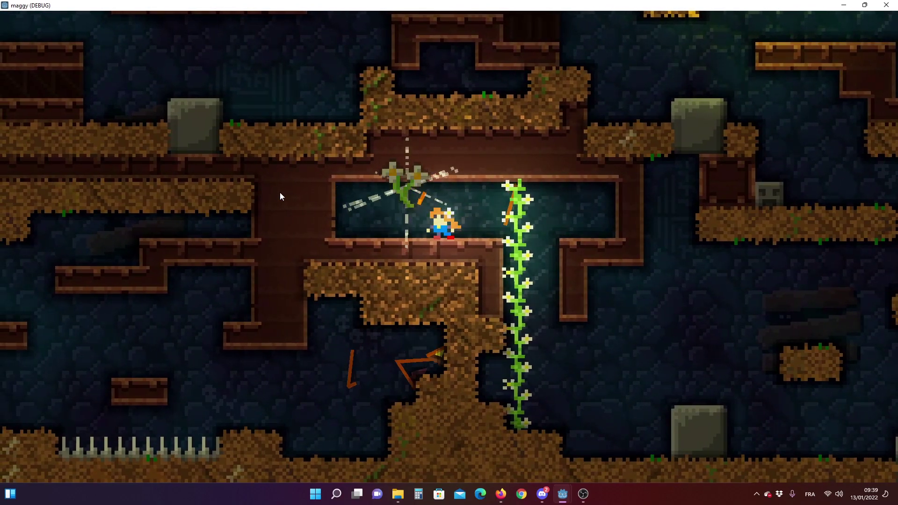
key("Right")
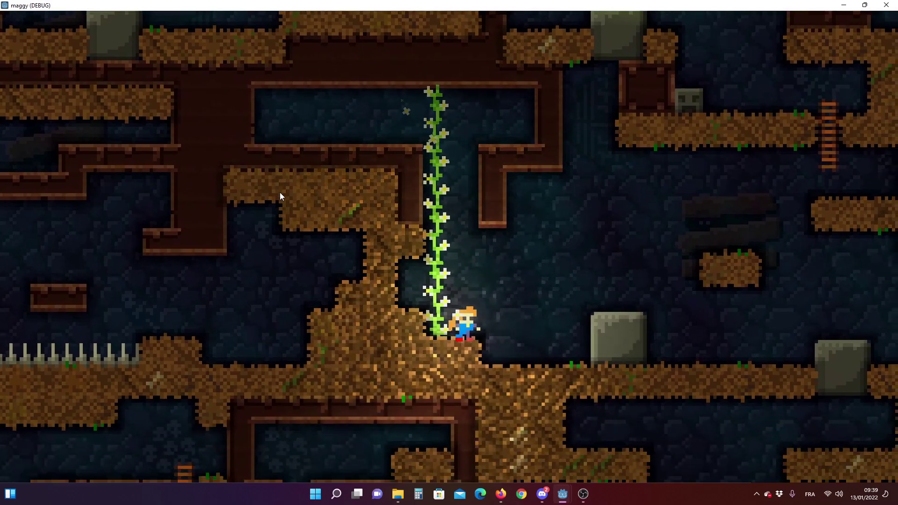
Jump via the stone block and floating dirt platform up to the ledge near the ladder.
key("Right")
key("z")
key("z")
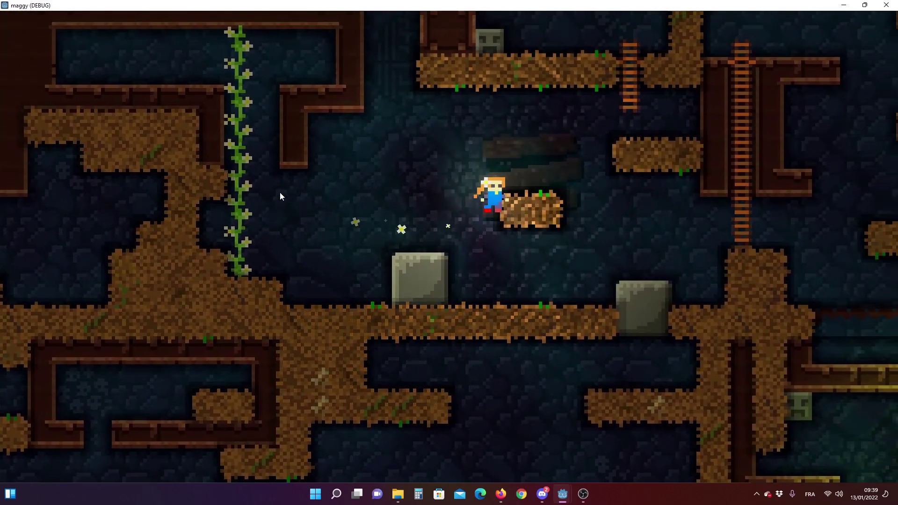
key("z")
key("Right")
key("z")
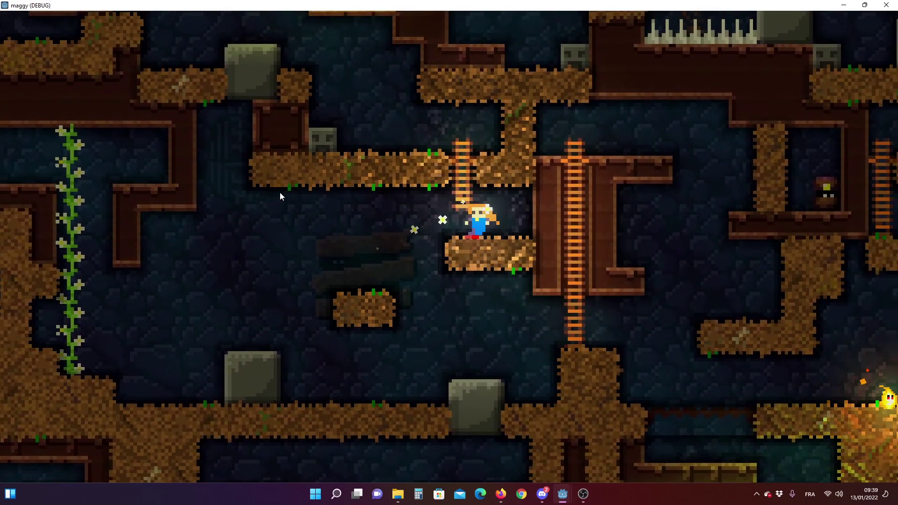
key("Left")
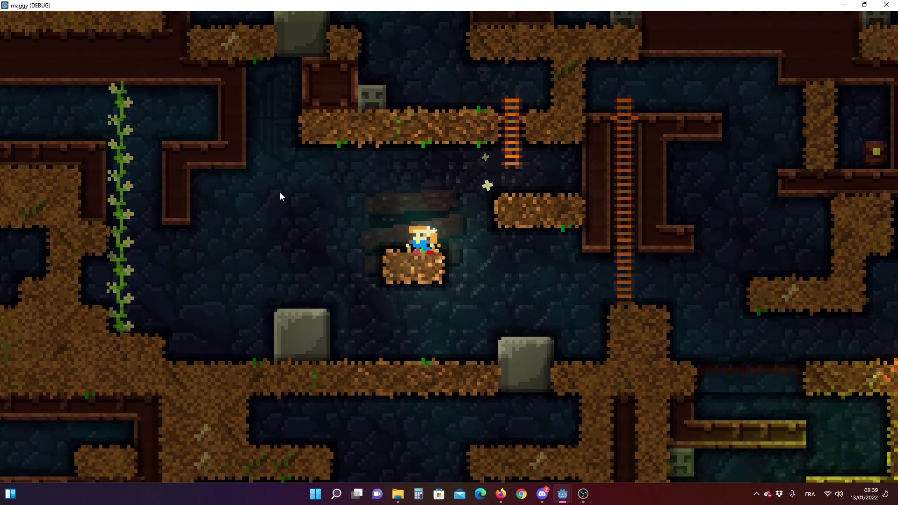
key("z")
key("Right")
Slash and spark-attack on the ledge, then throw a bomb onto the small dirt platform below.
key("Left")
key("x")
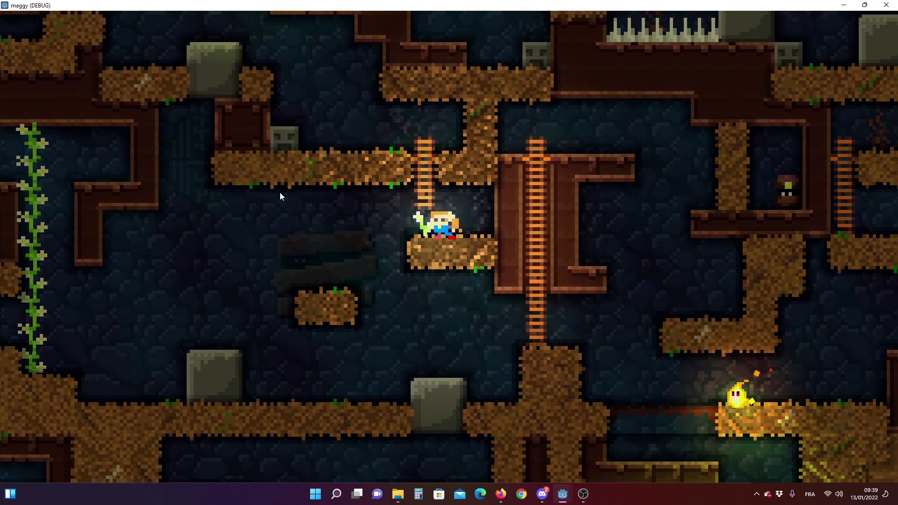
key("Left")
key("z")
key("x")
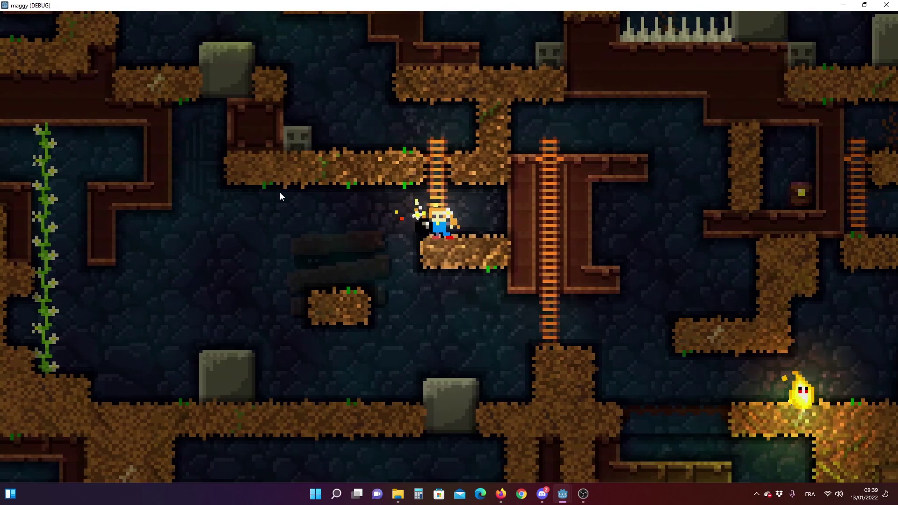
key("x")
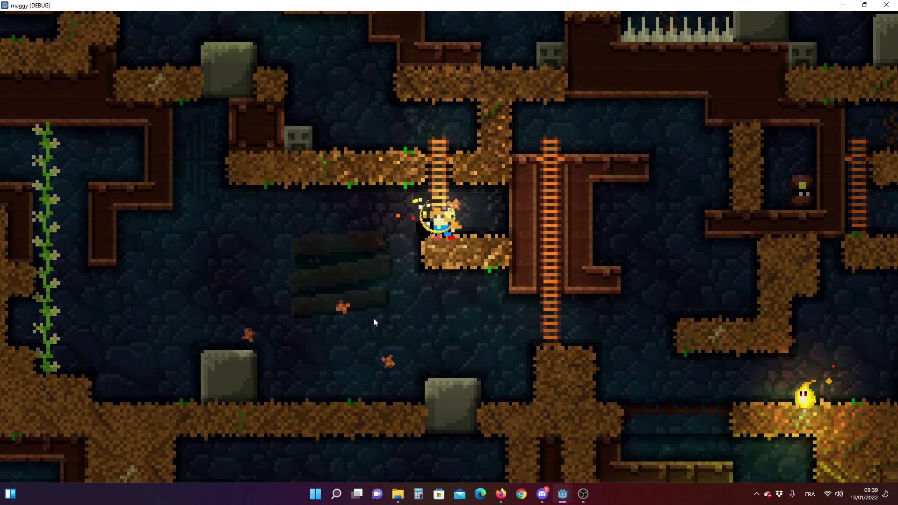
Walk left off the ledge onto the stone block, then walk right off it to the floor.
key("Left")
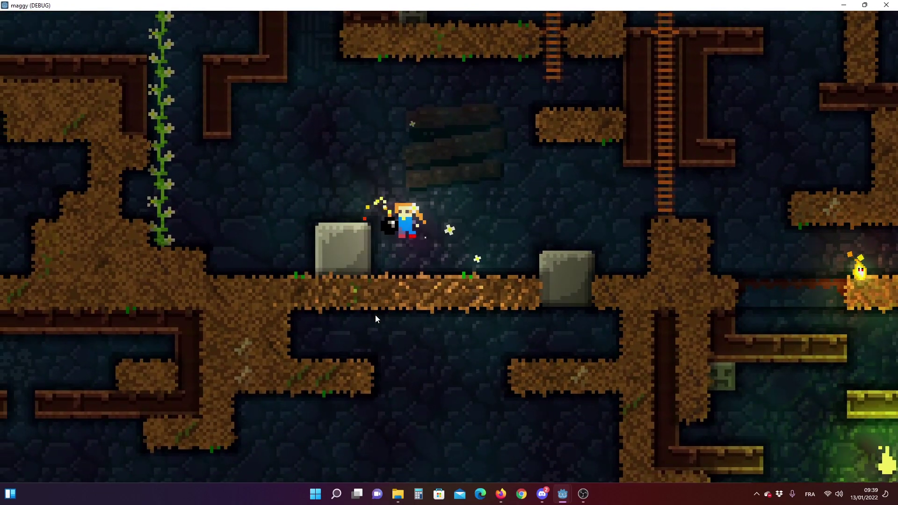
key("Left")
key("space")
key("Right")
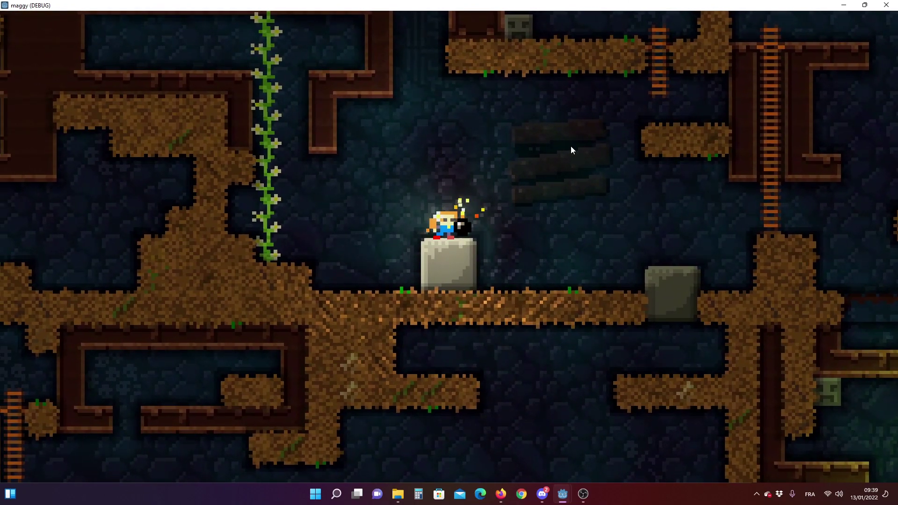
key("Right")
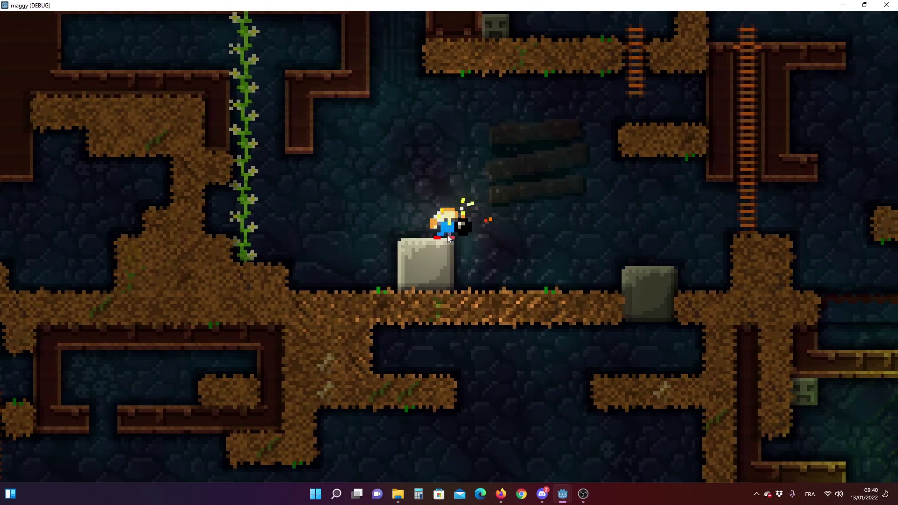
key("Right")
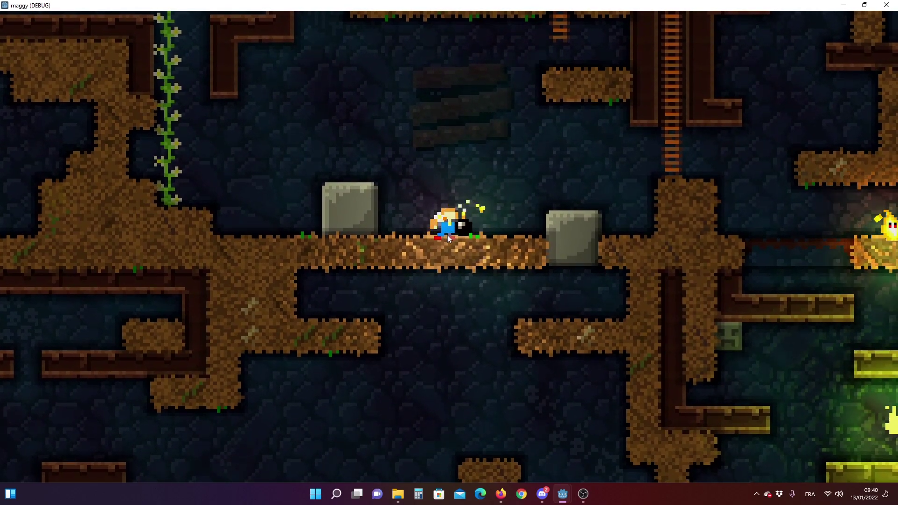
Swap the lit bomb for the shotgun and move right, dropping onto the lower wooden platform.
key("e")
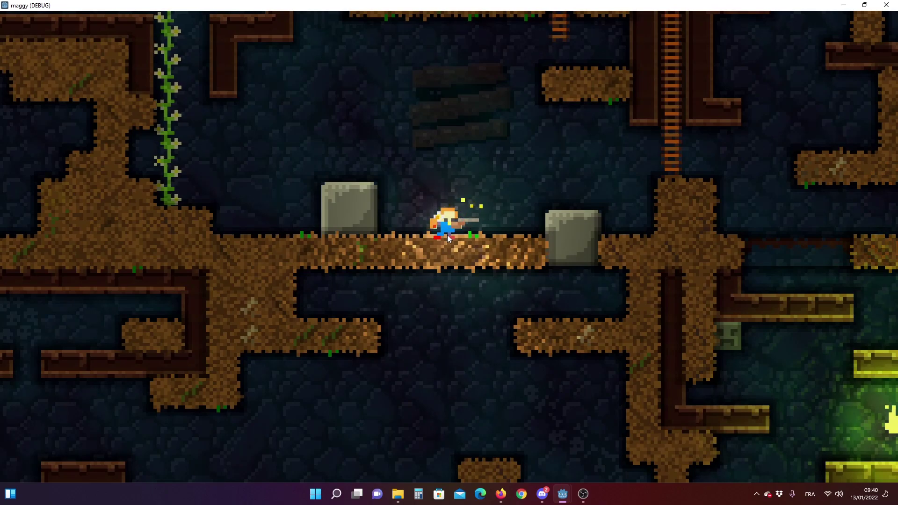
key("Right")
key("Right")
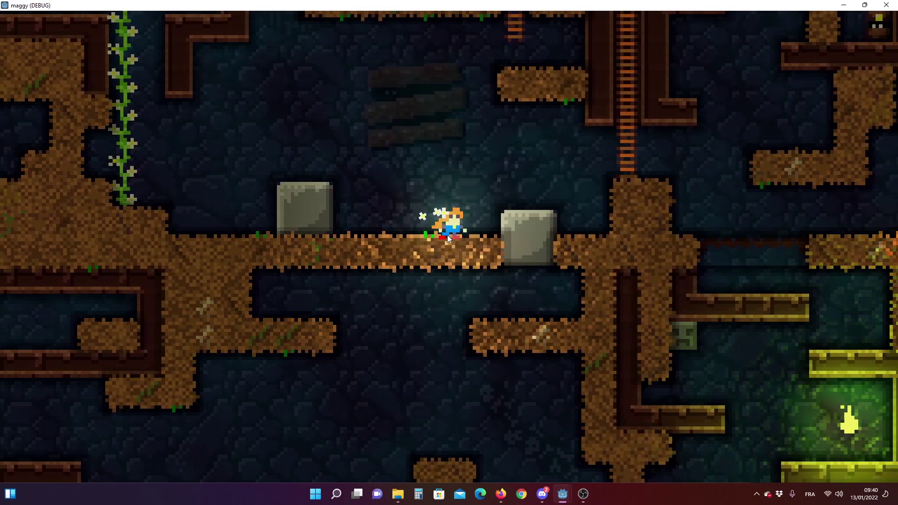
key("space")
key("space")
key("Right")
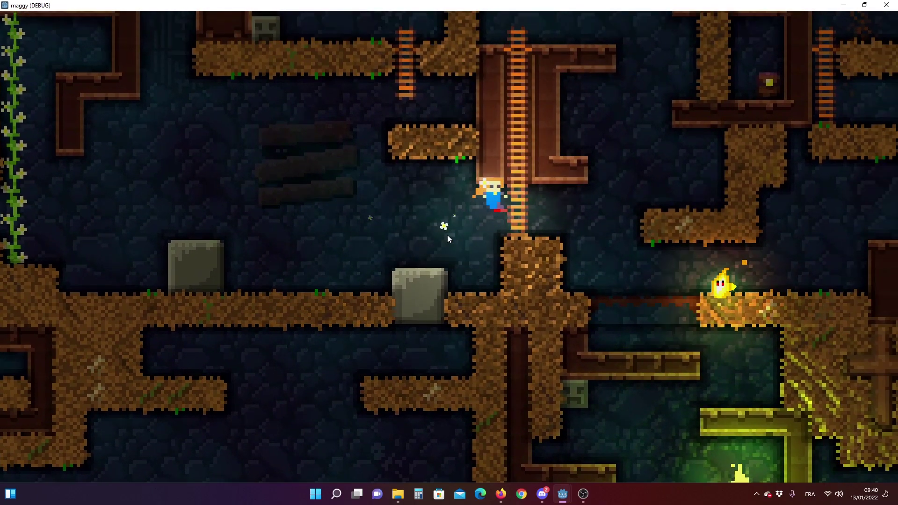
key("Down")
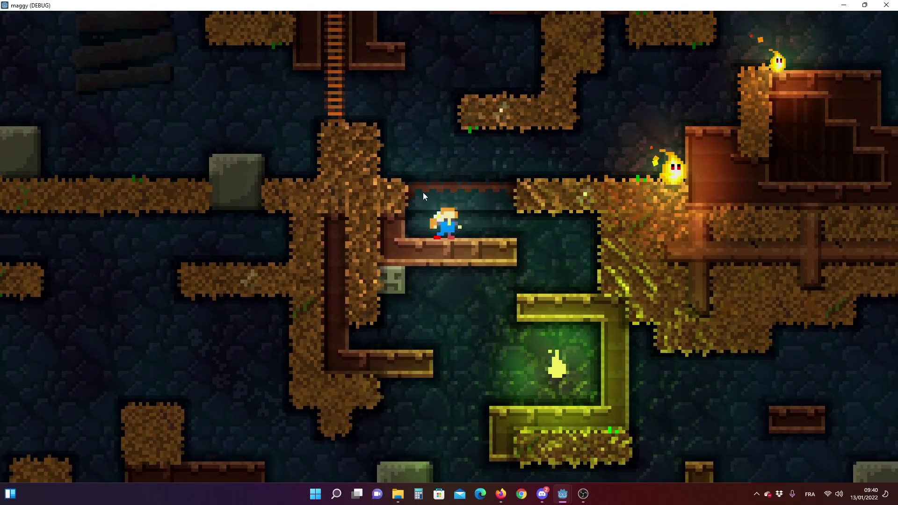
key("Right")
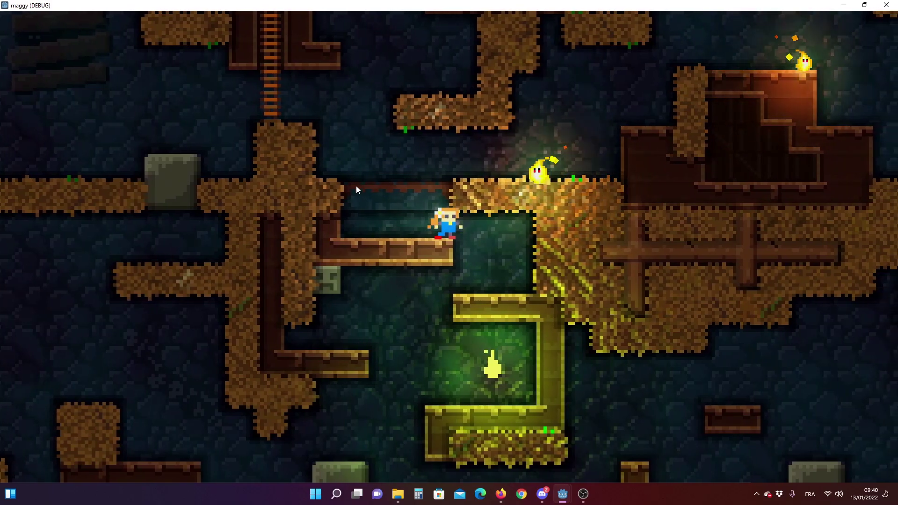
Descend past the yellow platform and jump left across the brick platform onto the dirt block.
key("Right")
key("Left")
key("Left")
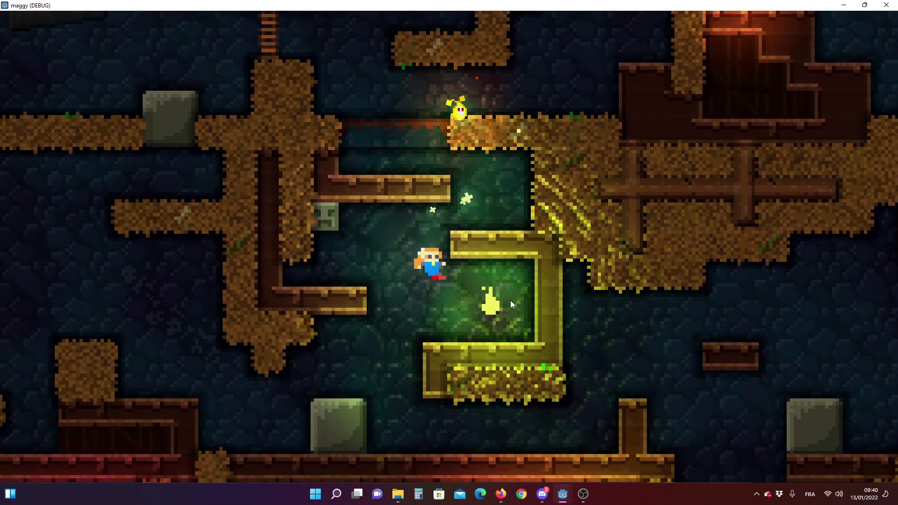
key("Left")
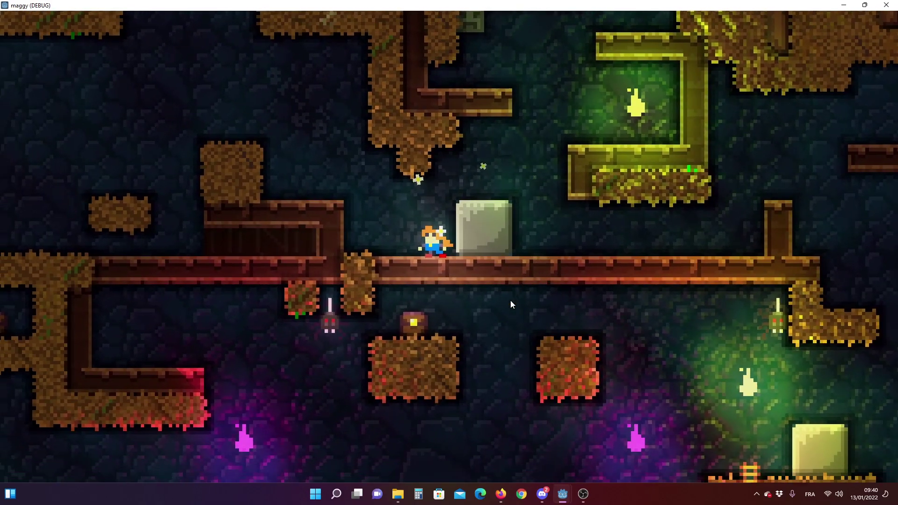
key("space")
key("Left")
key("space")
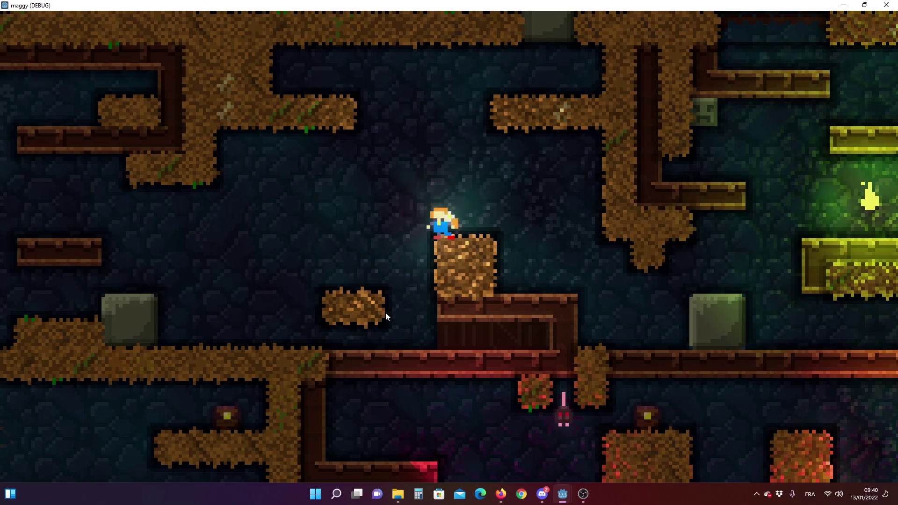
Zoom the game camera far out to see most of the generated level layout.
scroll(386, 312, "down", 3)
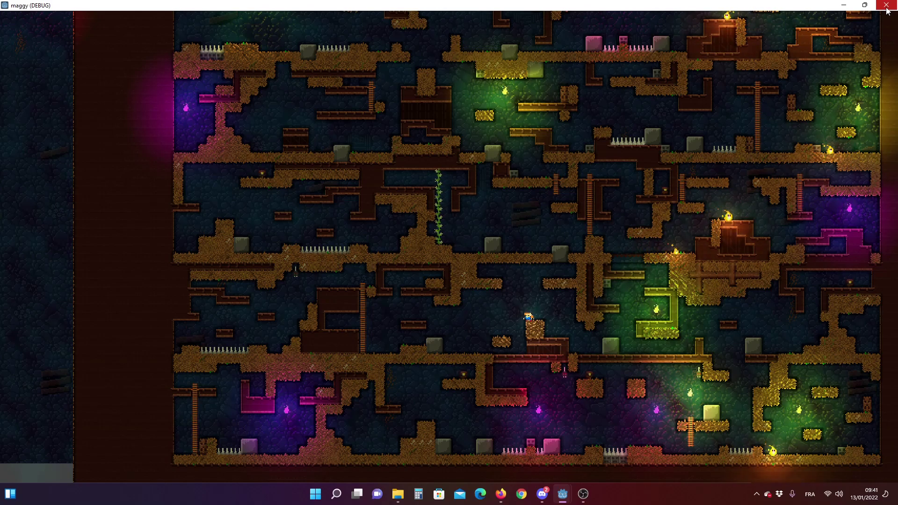
Close the running game and zoom in on the room1 tile layout.
left_click(886, 7)
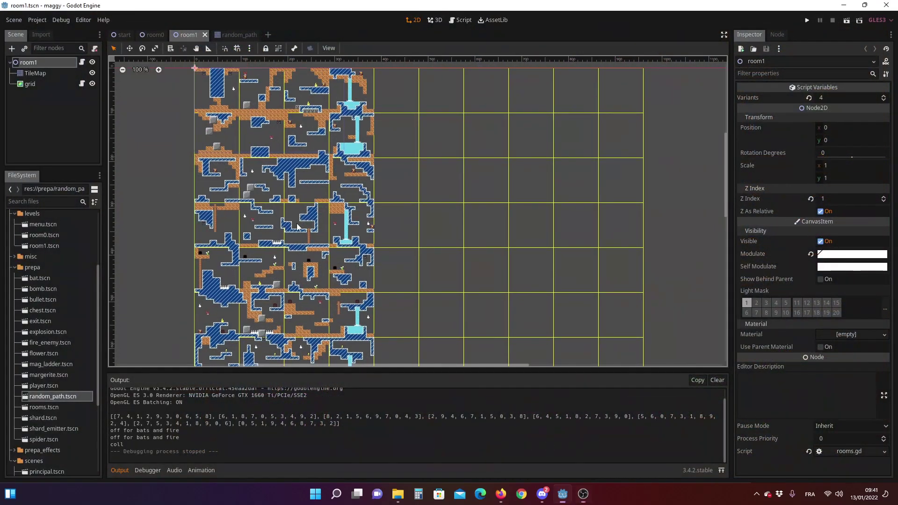
scroll(297, 227, "up", 1)
middle_click_drag(365, 186, 265, 95)
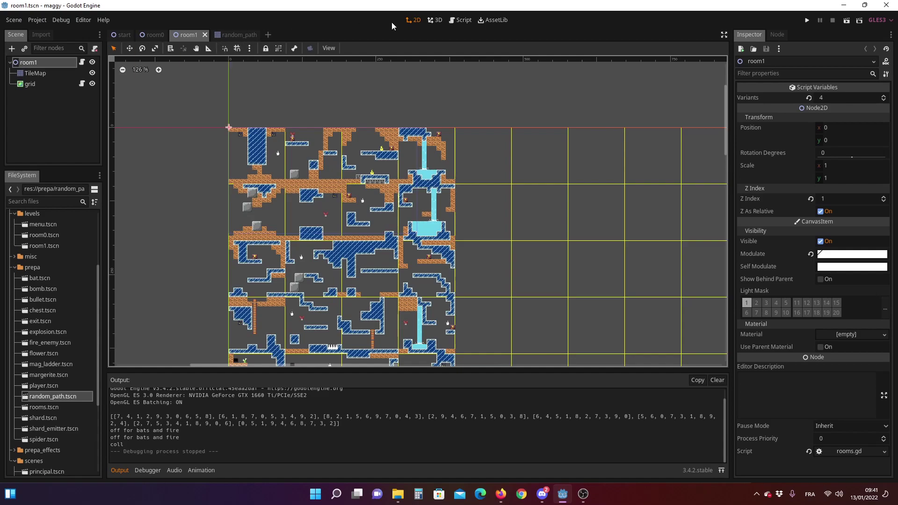
Open global.gd in the script editor and relaunch the project with F5.
left_click(460, 20)
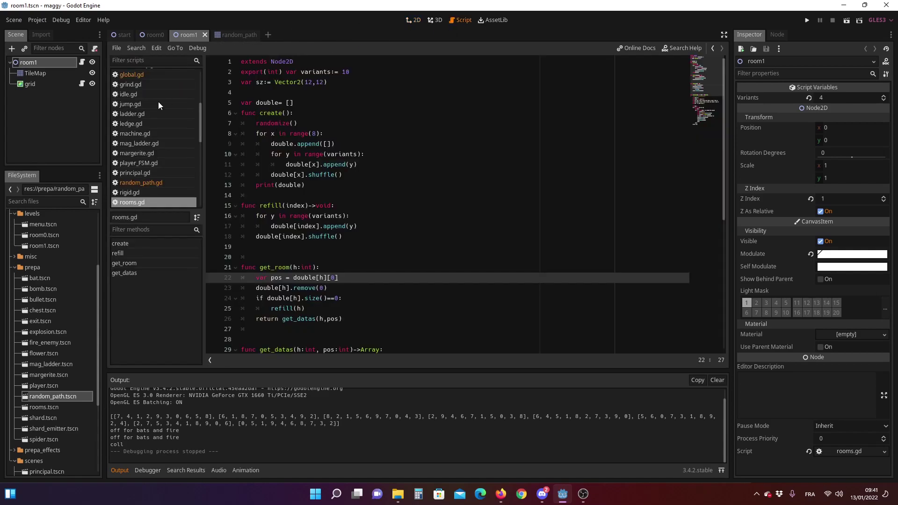
left_click(132, 77)
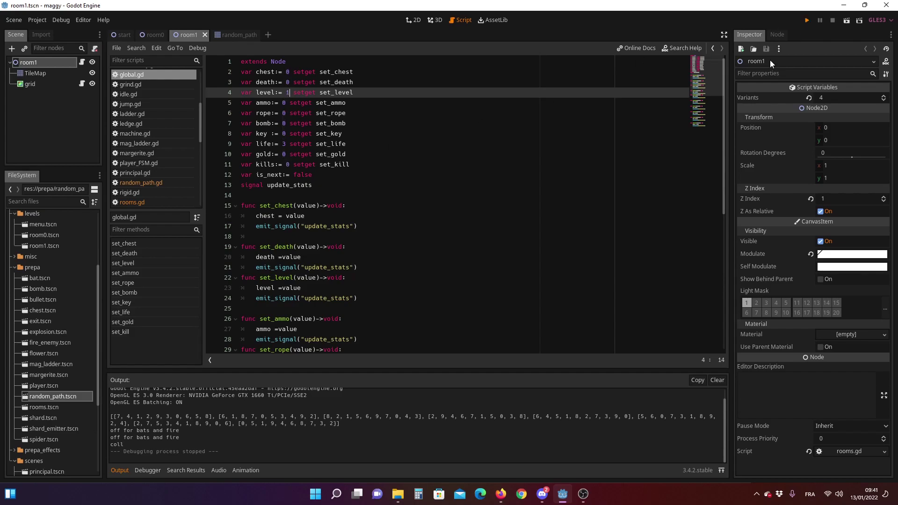
key("F5")
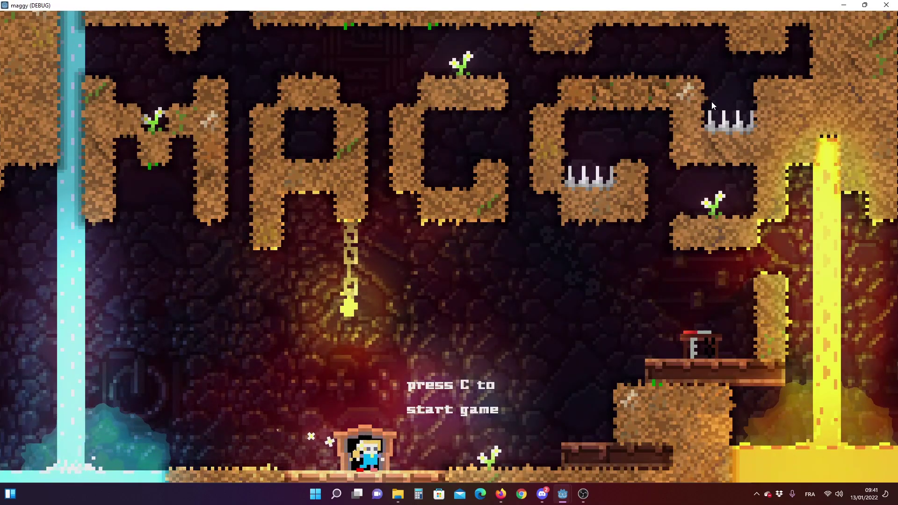
Start the game, hop between the blue block and dirt platform, and attack the plant.
key("c")
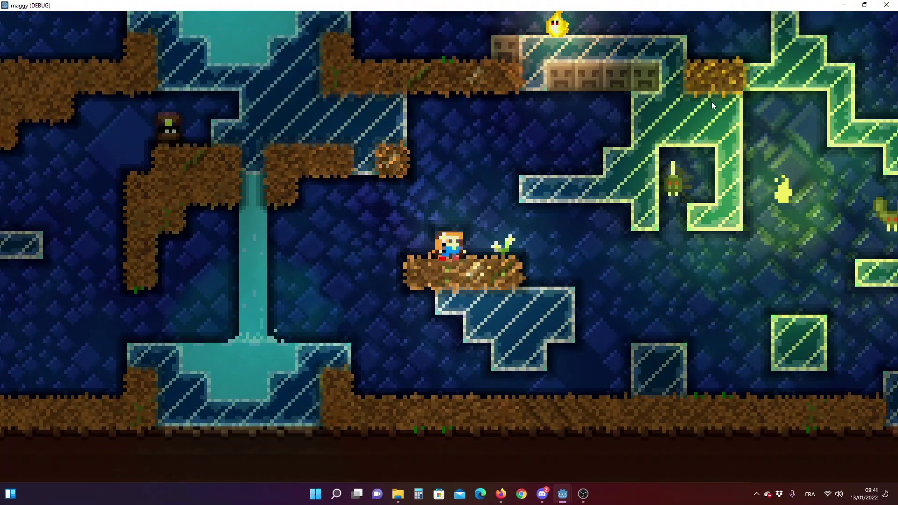
key("Right")
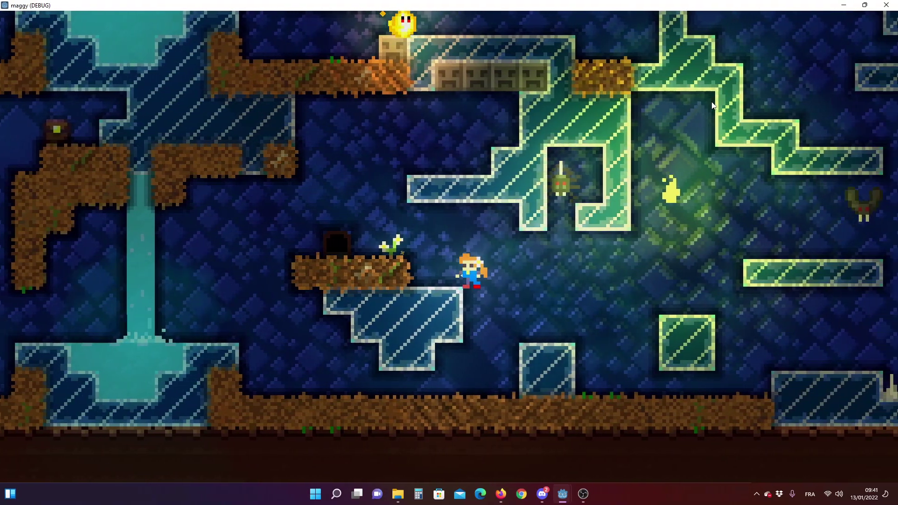
key("Left")
key("c")
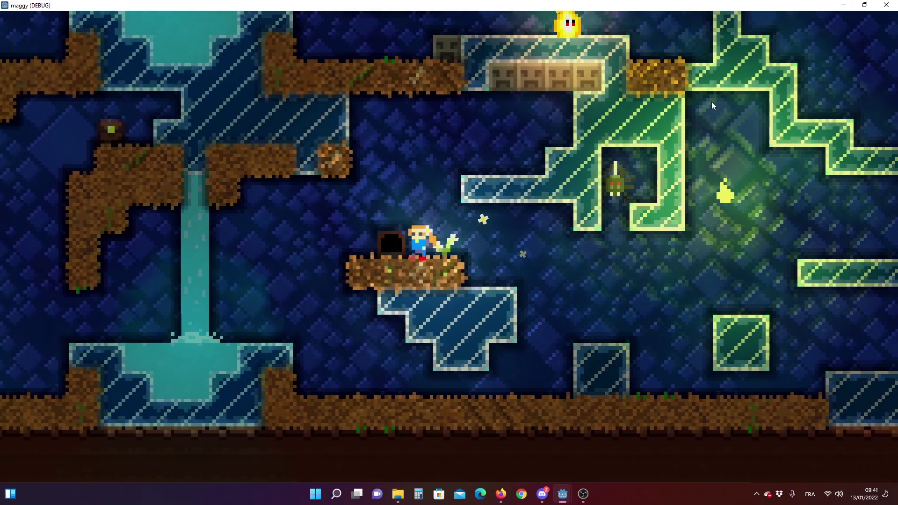
key("x")
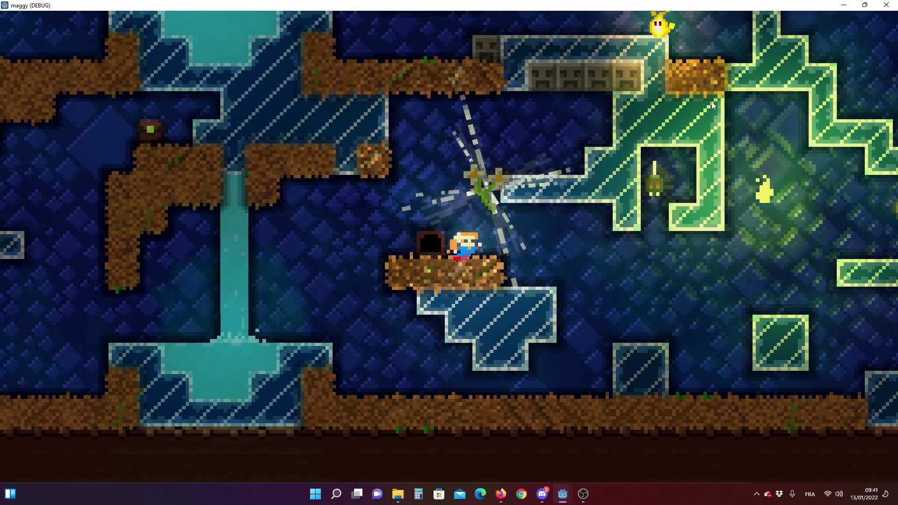
key("c")
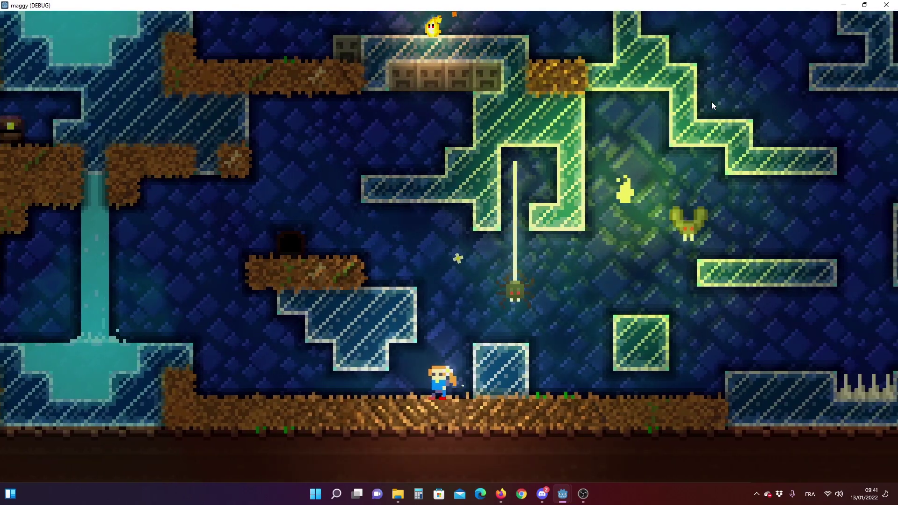
Jump onto the water ledge, grow a vine and climb it up to the dirt ledge.
key("Left")
key("c")
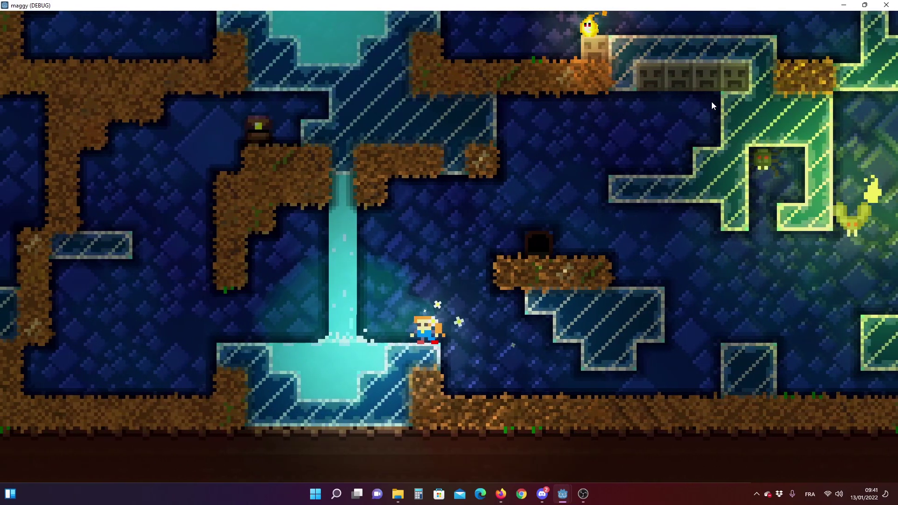
key("c")
key("Left")
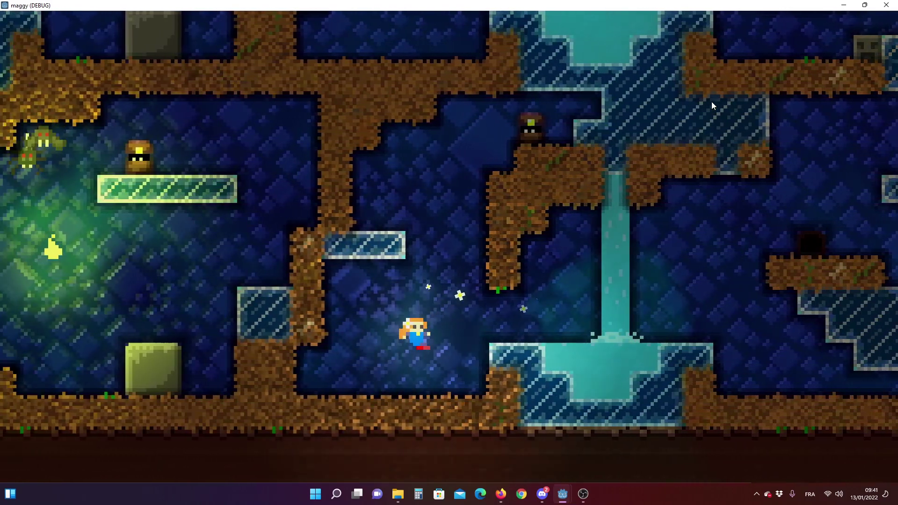
key("Right")
key("x")
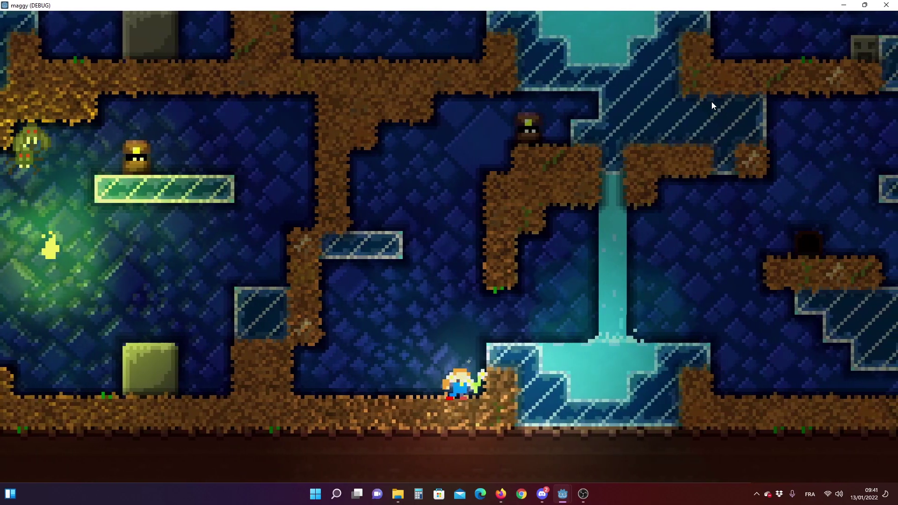
key("Up")
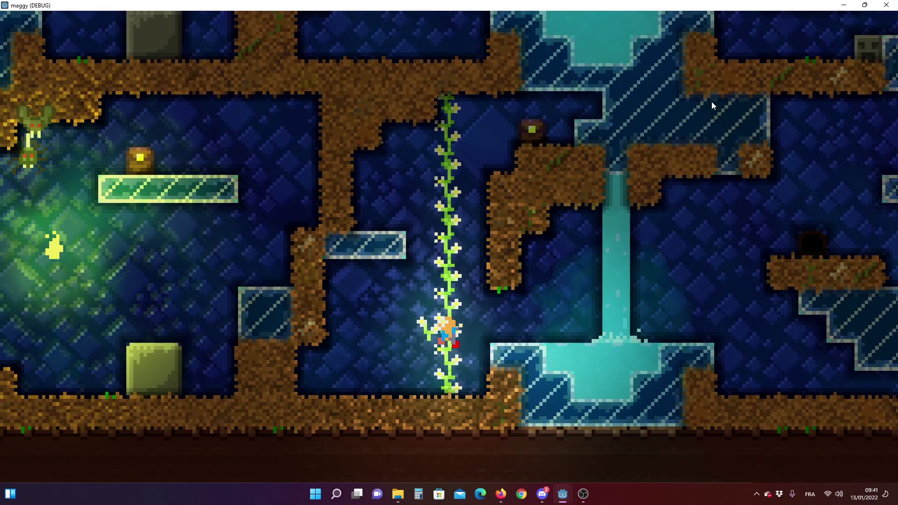
key("Up")
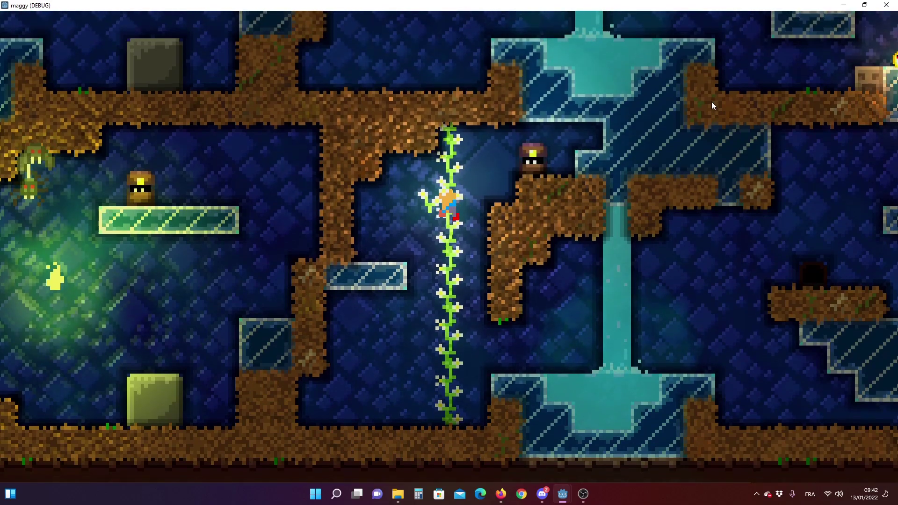
key("Right")
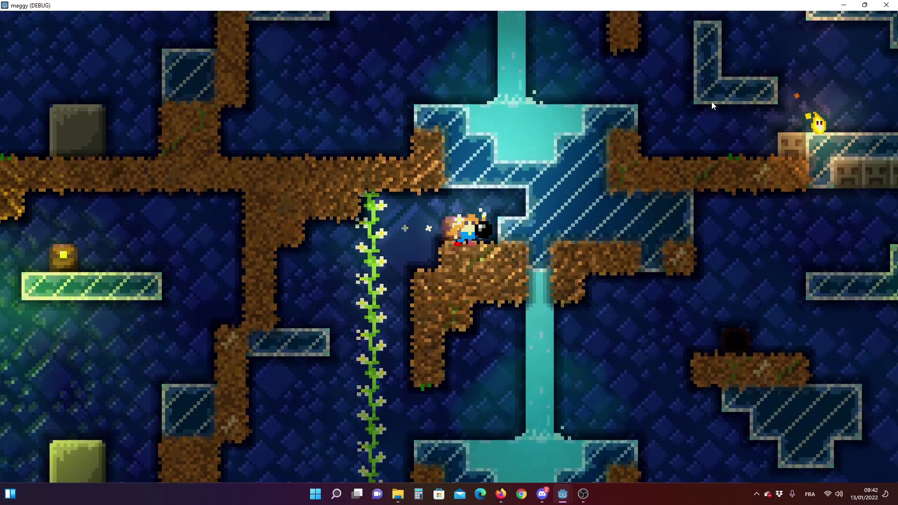
Descend to the cave floor, drop a bomb walking right, and back away from the blast.
key("Left")
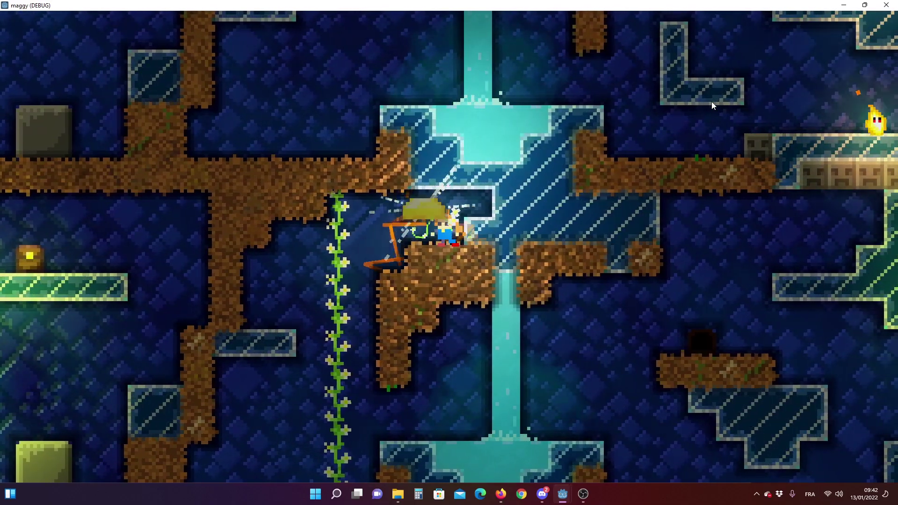
key("Left")
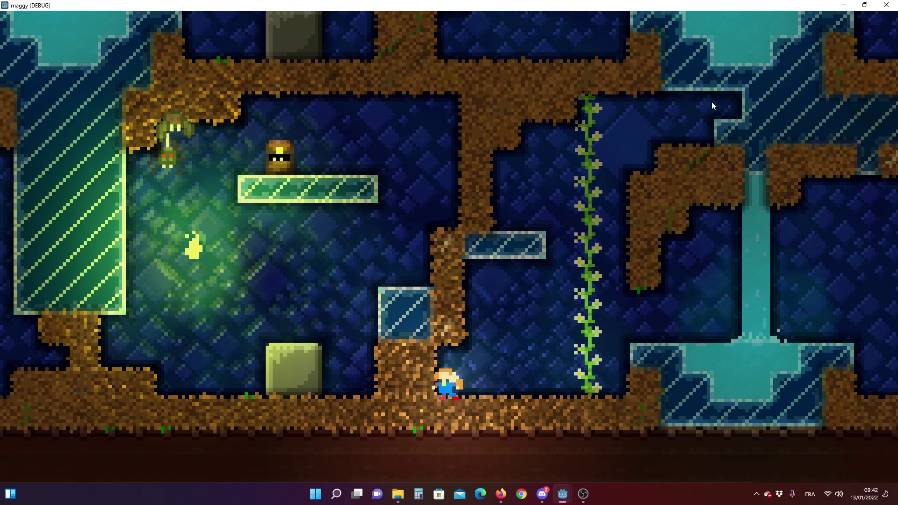
key("Right")
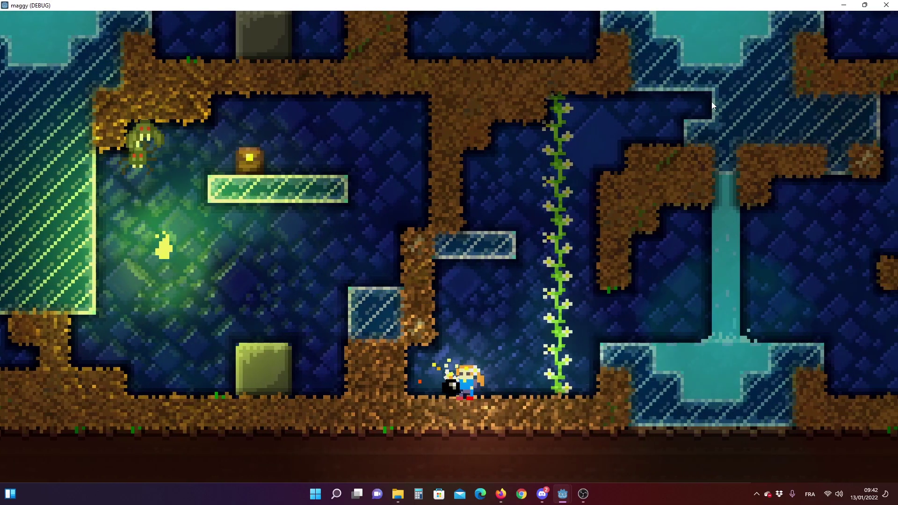
key("Right")
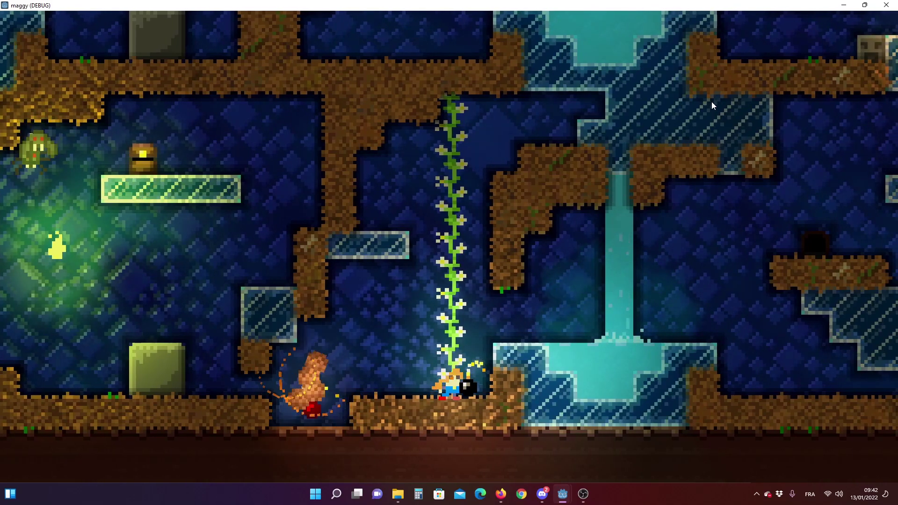
key("Left")
key("Left")
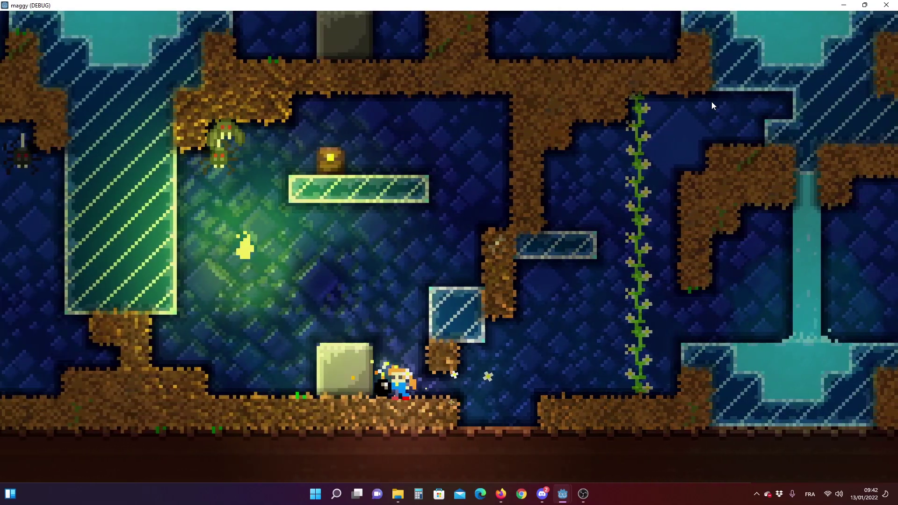
Climb the dirt column, cross the glass platform, and head right to the waterfall exit.
key("Right")
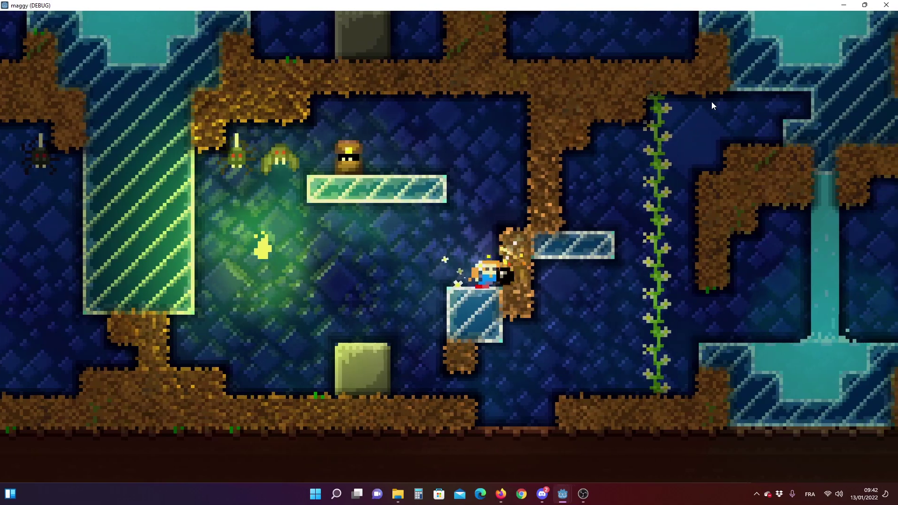
key("Left")
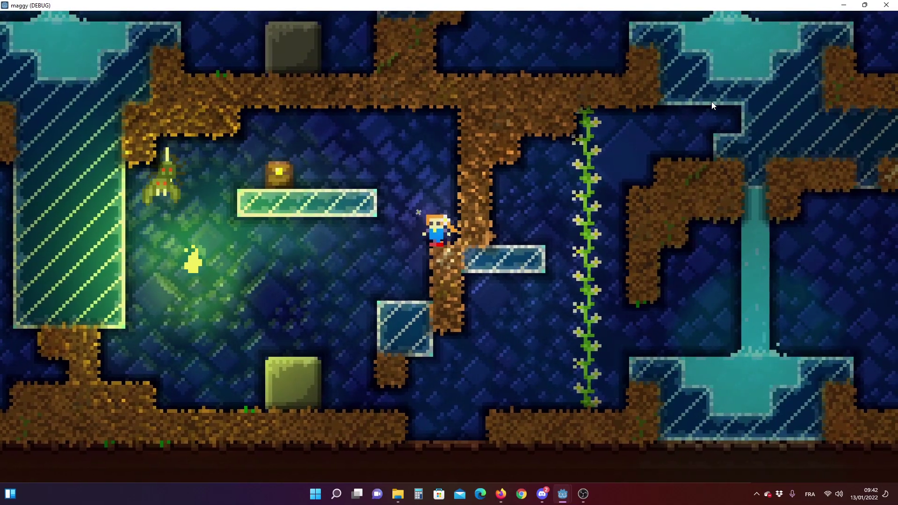
key("Left")
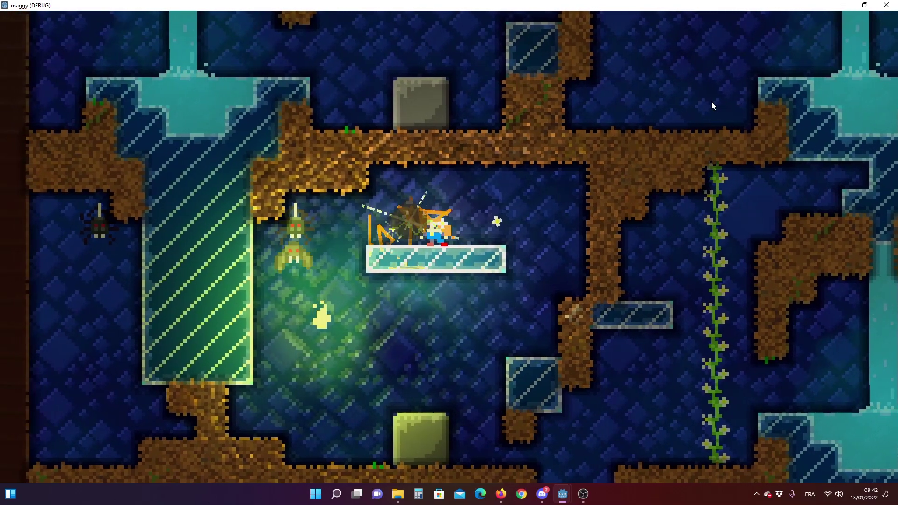
key("Right")
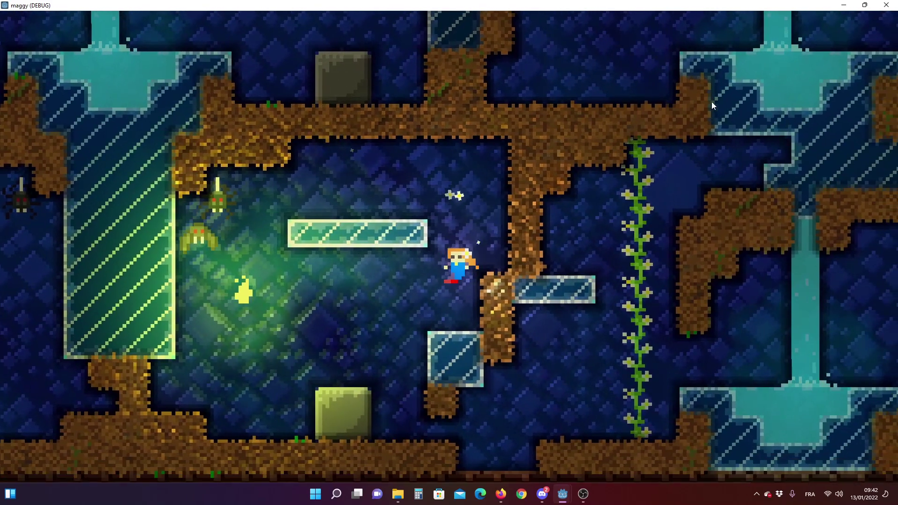
key("Left")
key("Right")
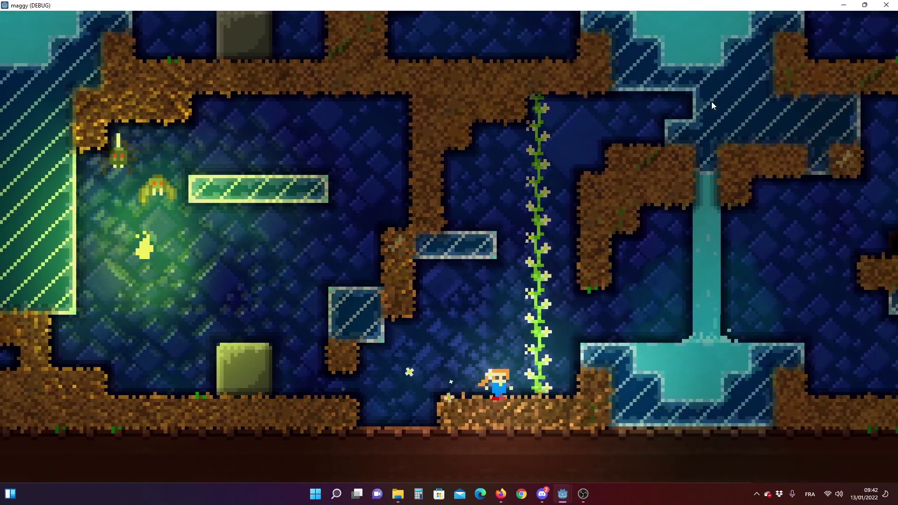
key("Right")
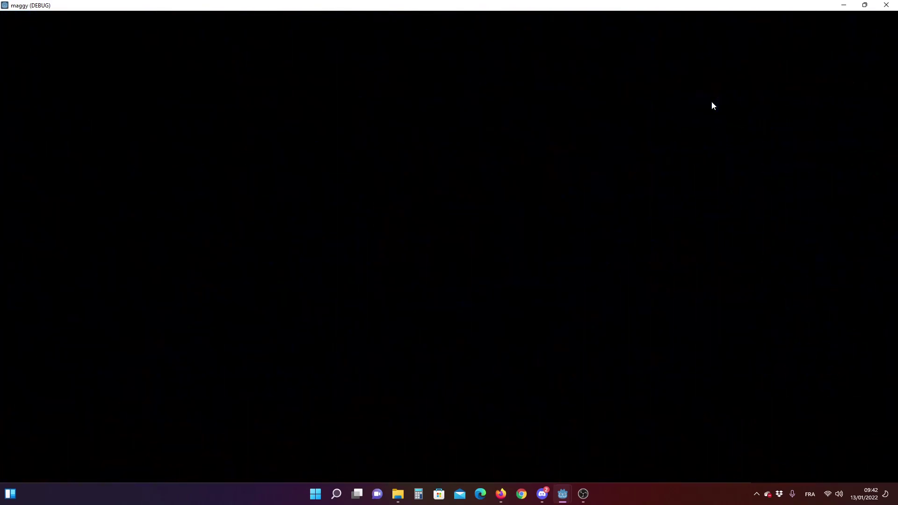
Walk out to the Retry door and collect flowers until the count reaches 9.
key("Right")
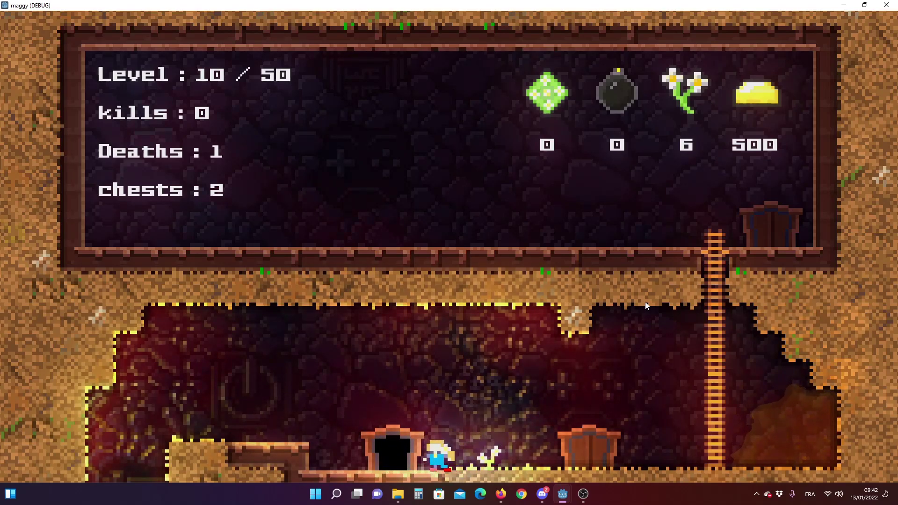
key("Right")
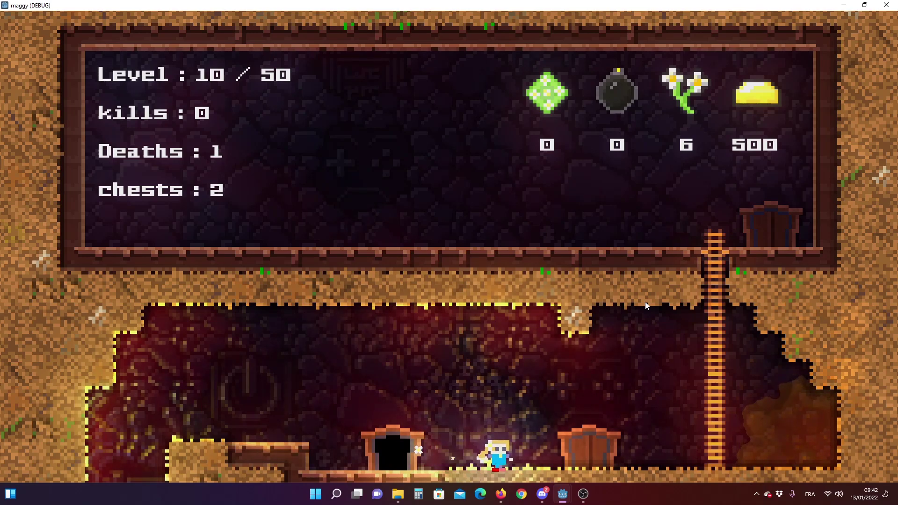
key("Left")
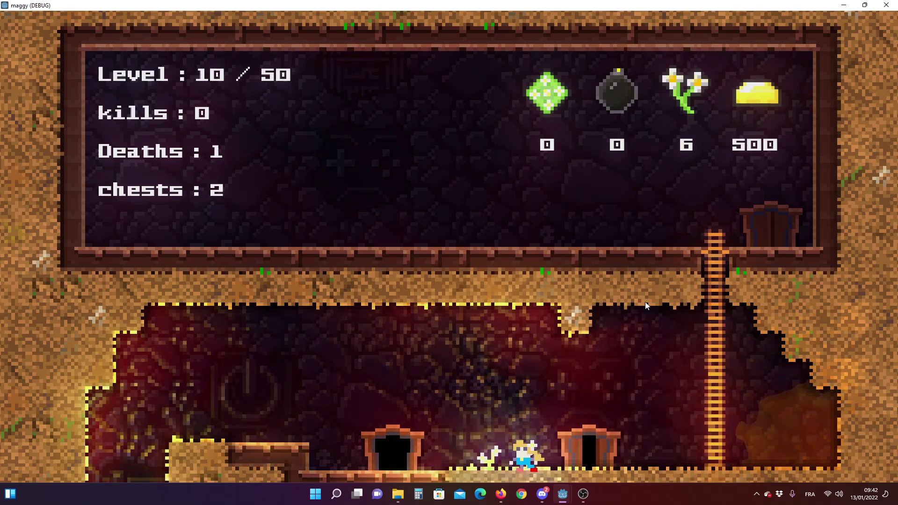
key("Right")
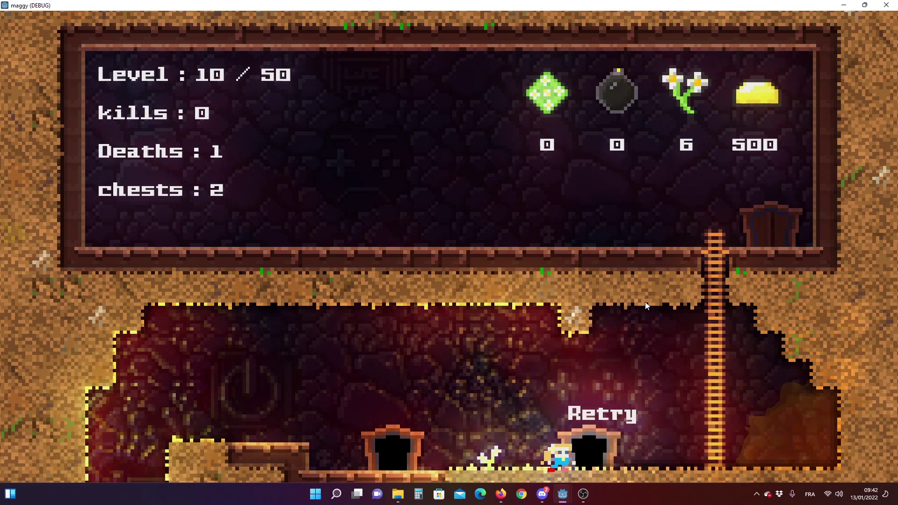
key("Left")
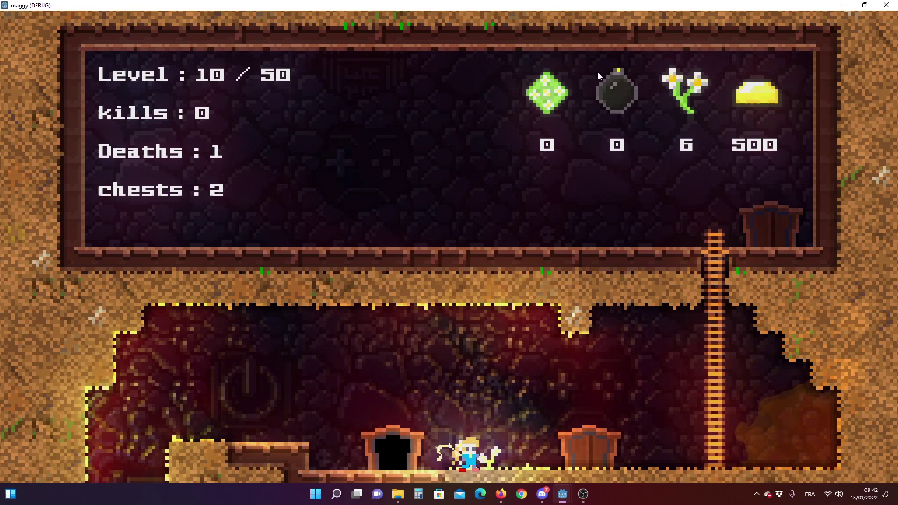
key("Right")
key("Right")
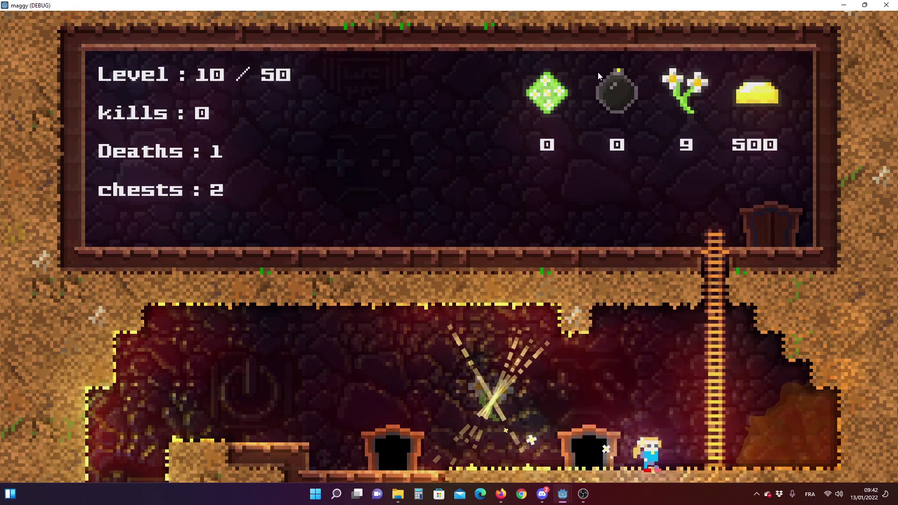
Climb the ladder to the Reset door, come back down, and enter the left door to the title level.
key("Up")
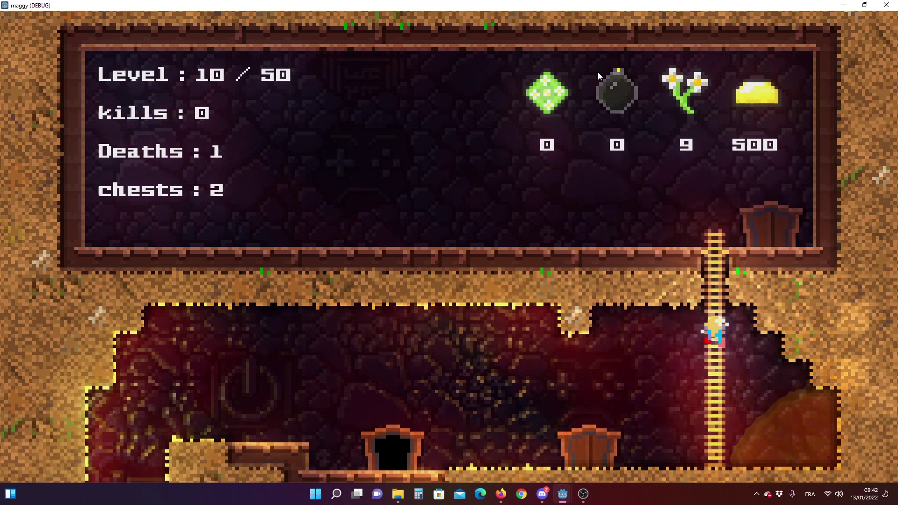
key("Right")
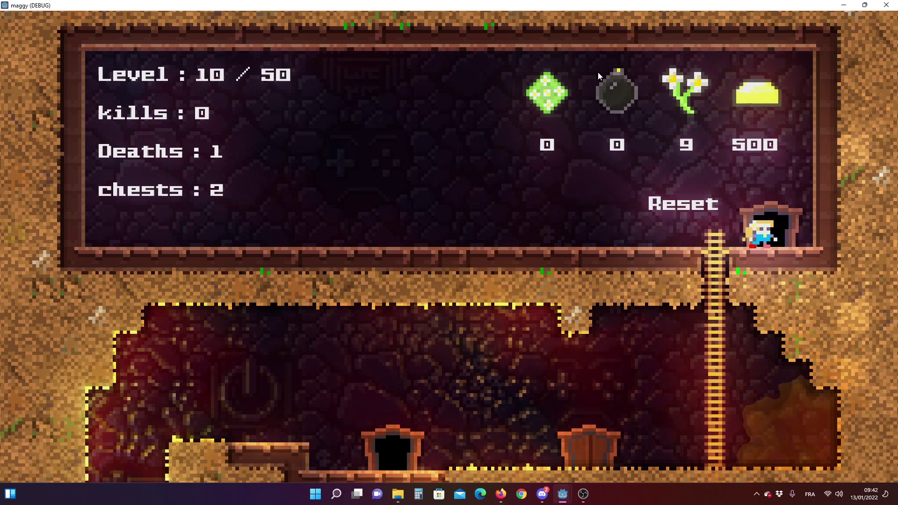
key("Left")
key("Down")
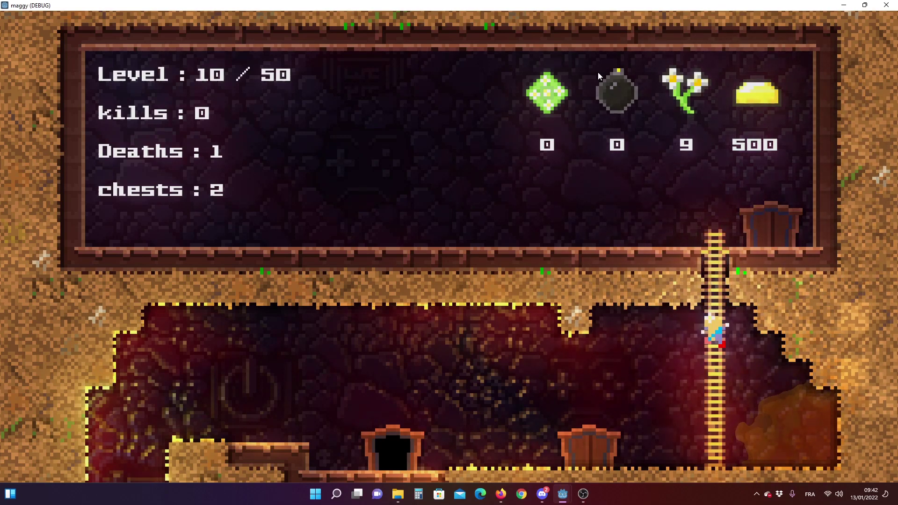
key("Left")
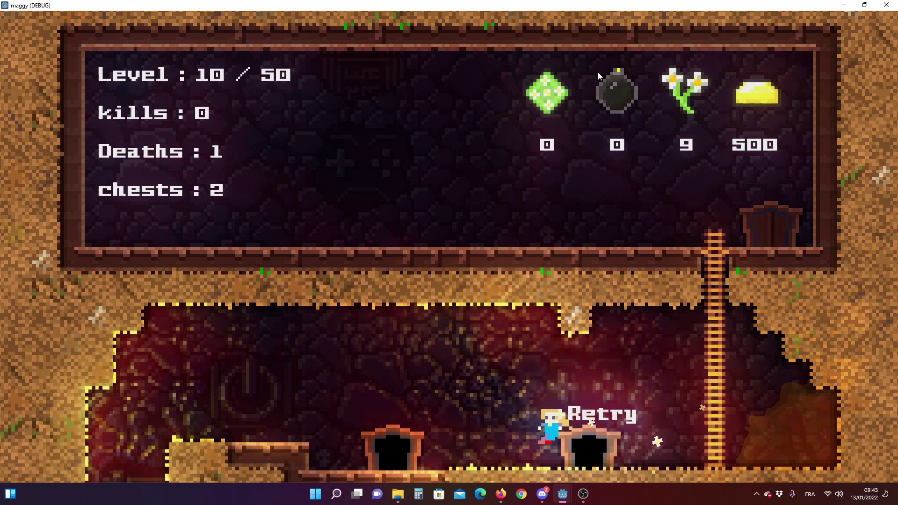
key("space")
key("Left")
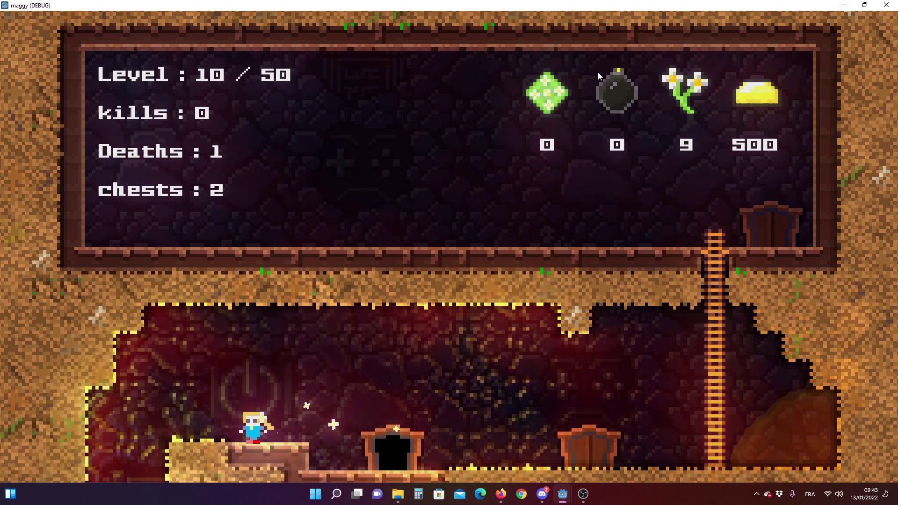
key("Up")
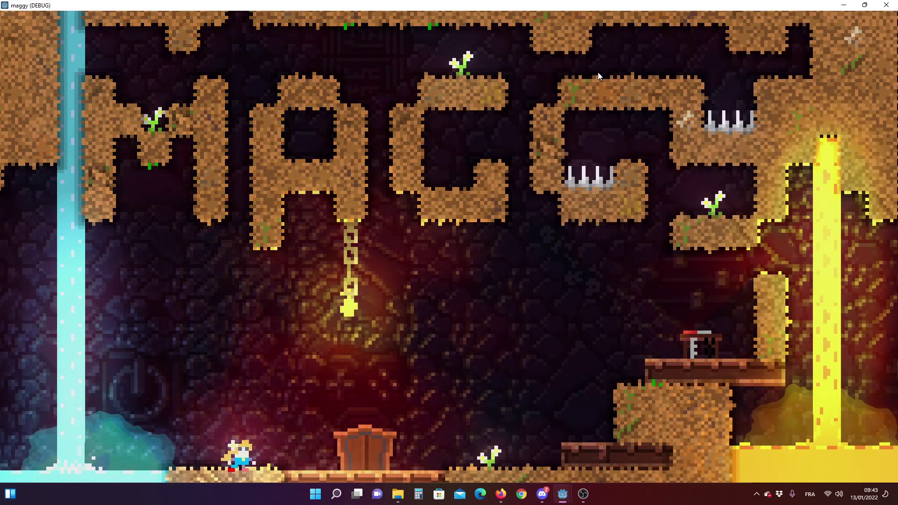
Jump Maggy left into the water in the title level to quit the game.
key("Left")
key("space")
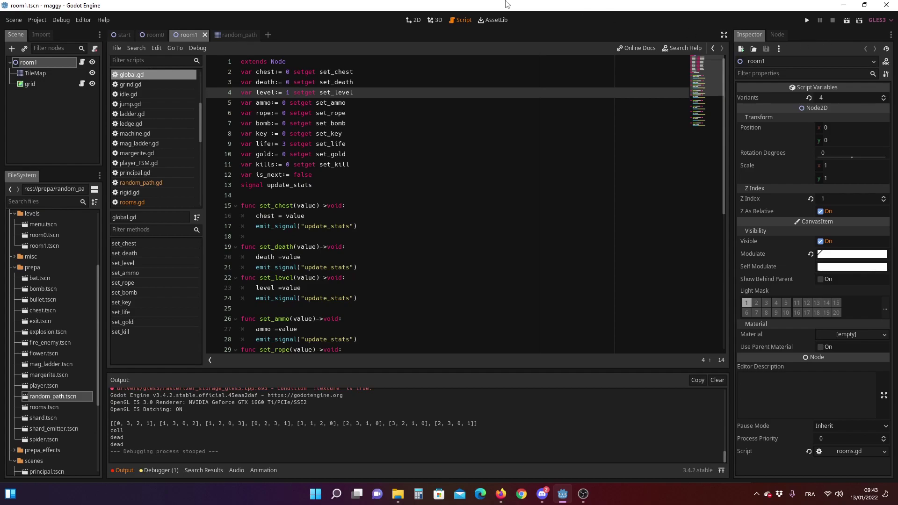
Run the random_path scene on its own with F6 and maximize its window.
left_click(245, 37)
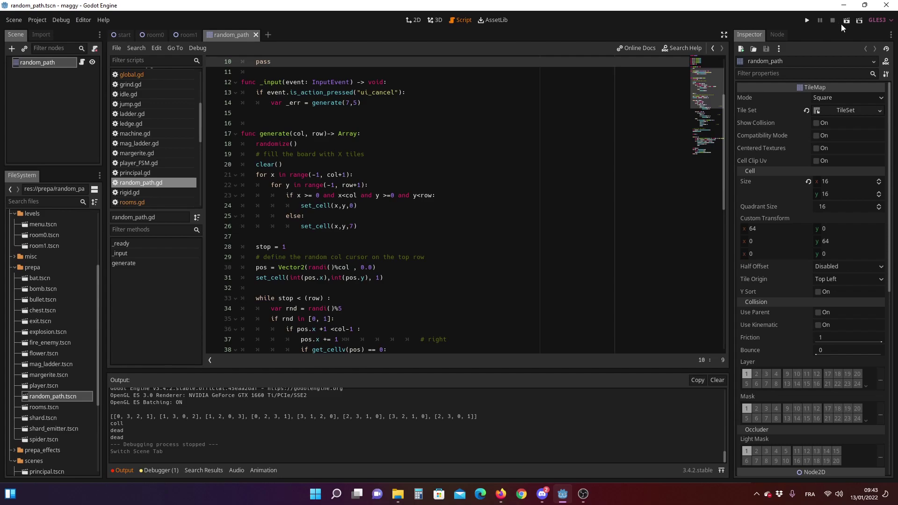
key("F6")
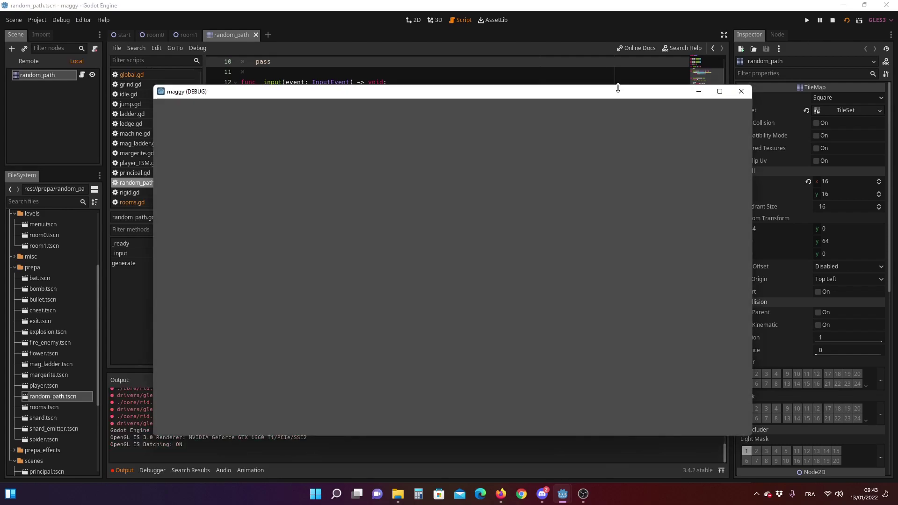
left_click(723, 97)
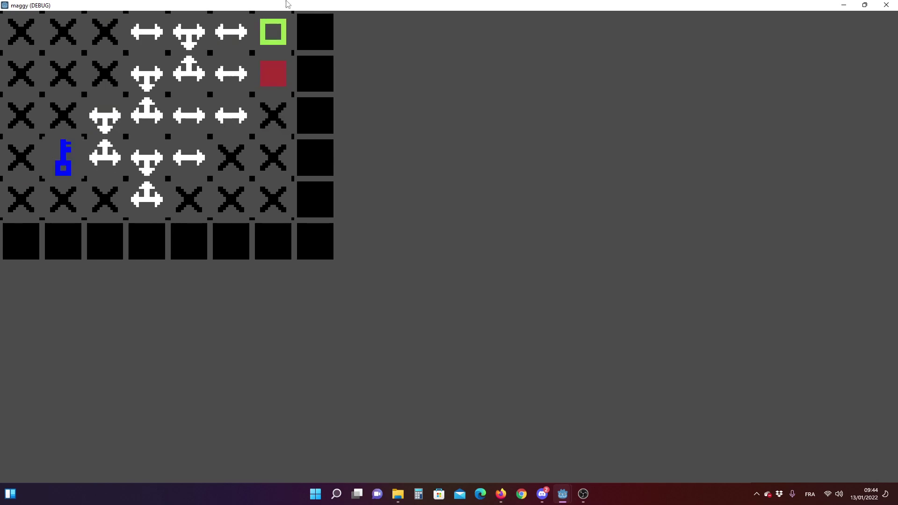
Regenerate the random path grid several times to see new layouts.
left_click(273, 71)
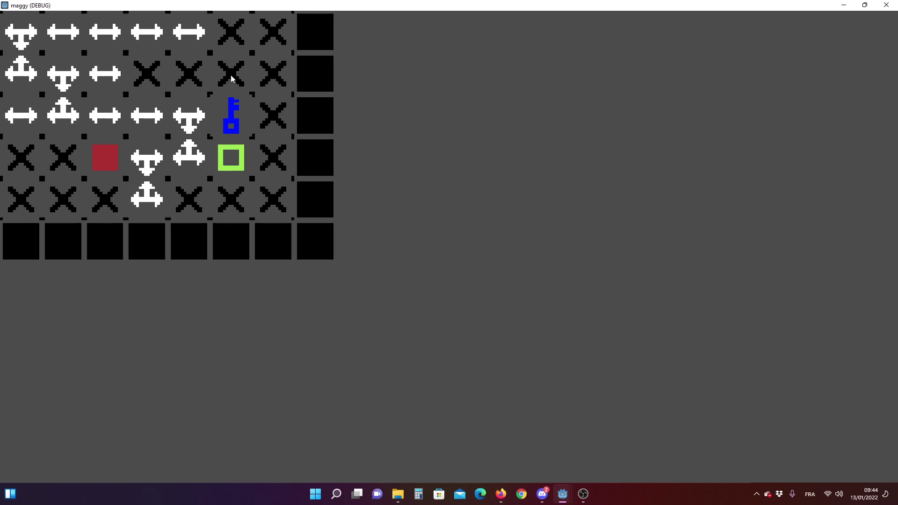
left_click(188, 157)
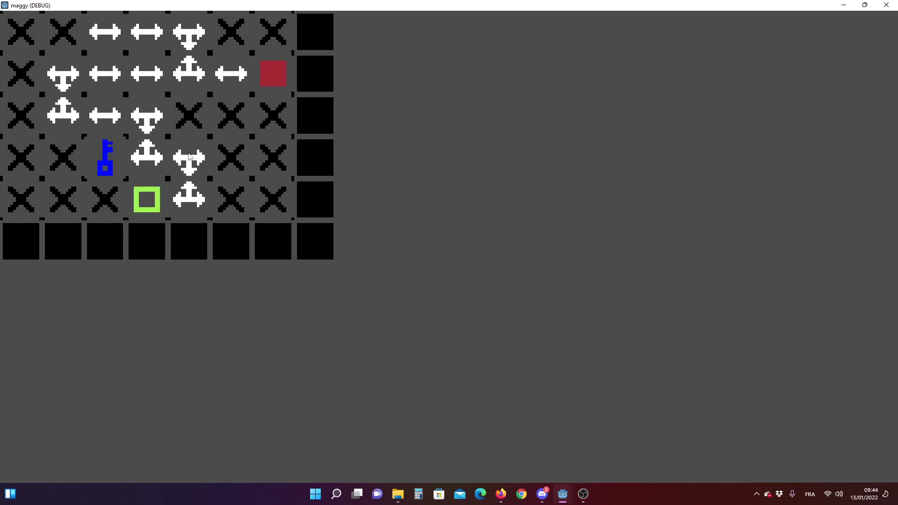
left_click(189, 157)
left_click(188, 157)
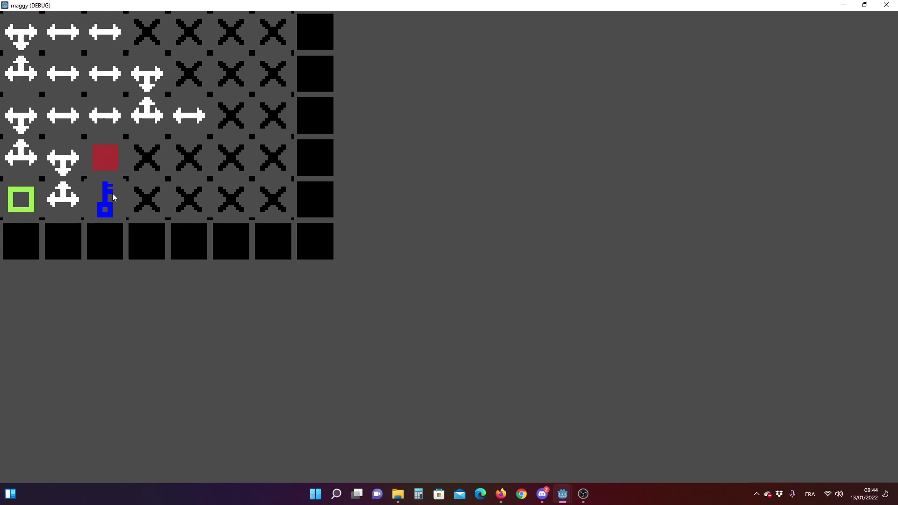
Close the game, show the room0 scene in the 2D view, and zoom over its room grid.
left_click(887, 5)
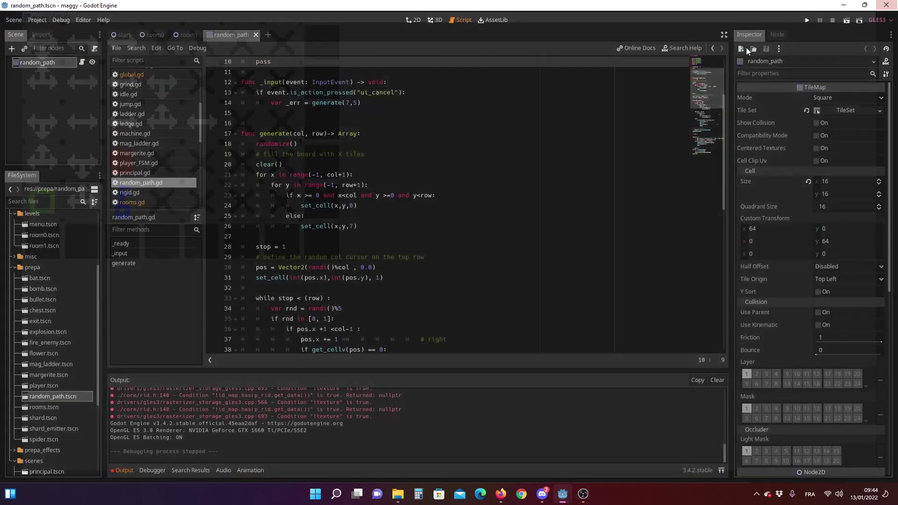
left_click(151, 37)
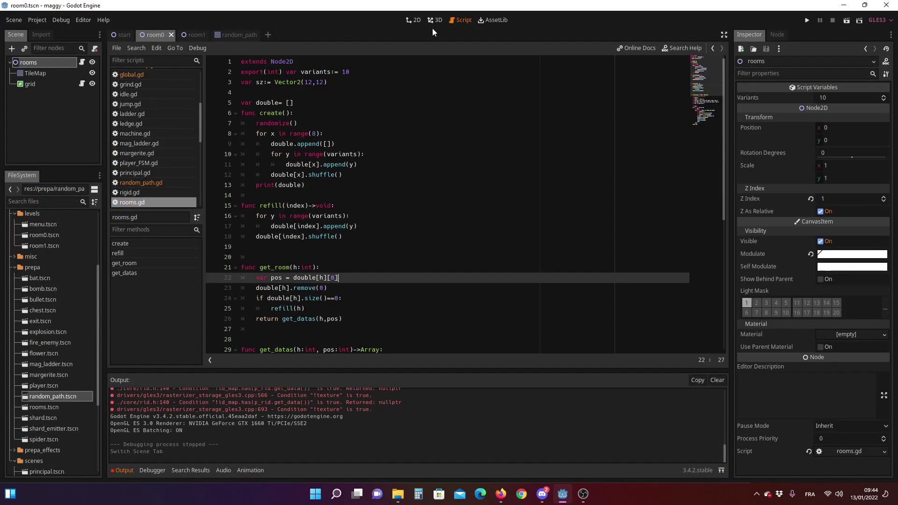
left_click(414, 19)
scroll(259, 129, "down", 2)
scroll(259, 129, "down", 2)
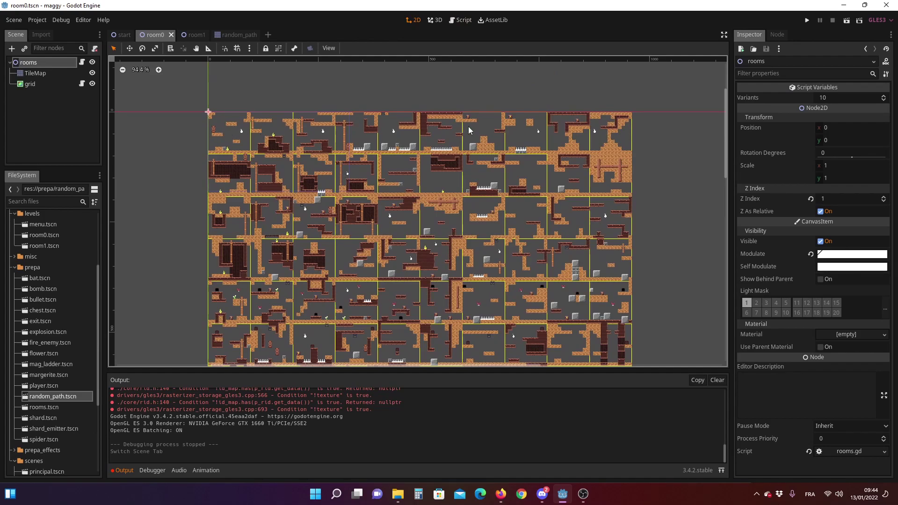
scroll(197, 148, "up", 1)
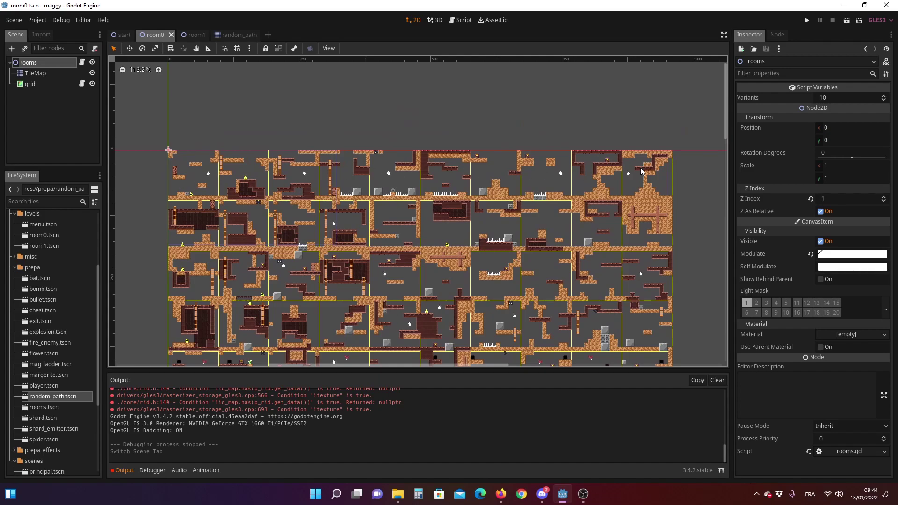
scroll(642, 171, "up", 1)
scroll(552, 171, "up", 1)
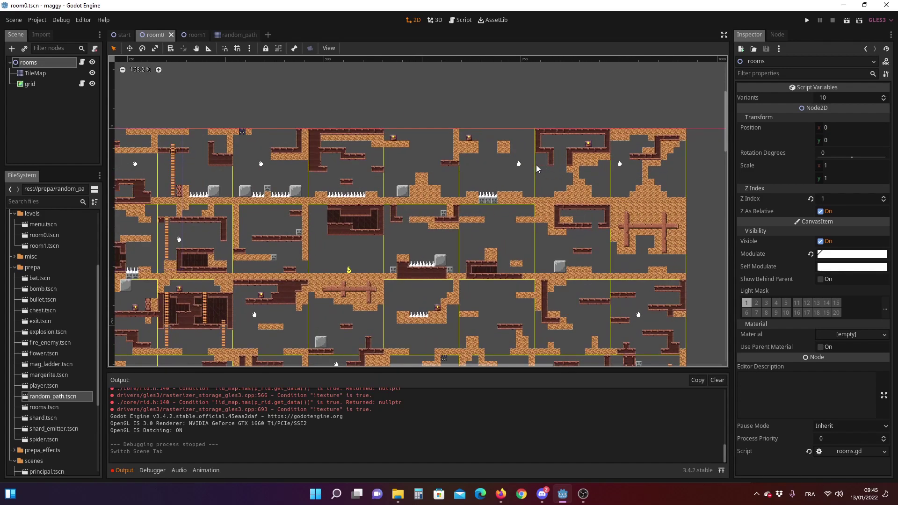
scroll(495, 159, "up", 1)
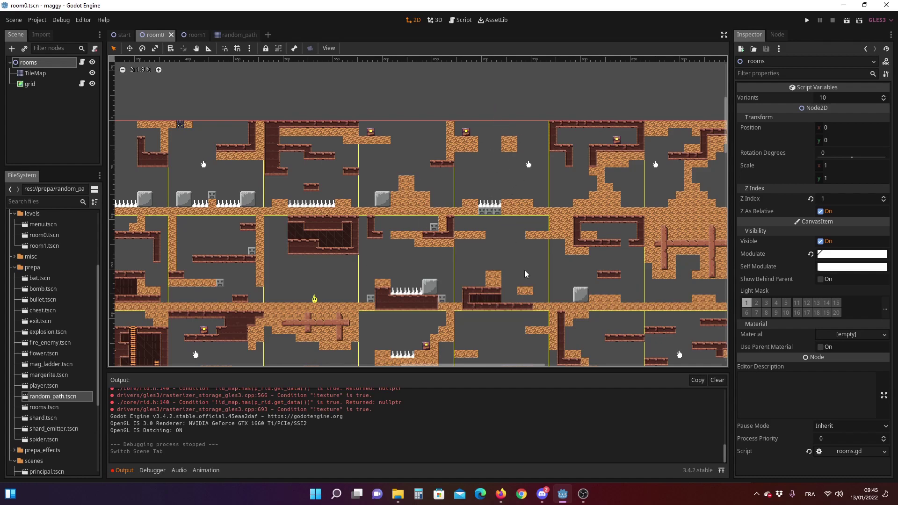
scroll(452, 157, "down", 1)
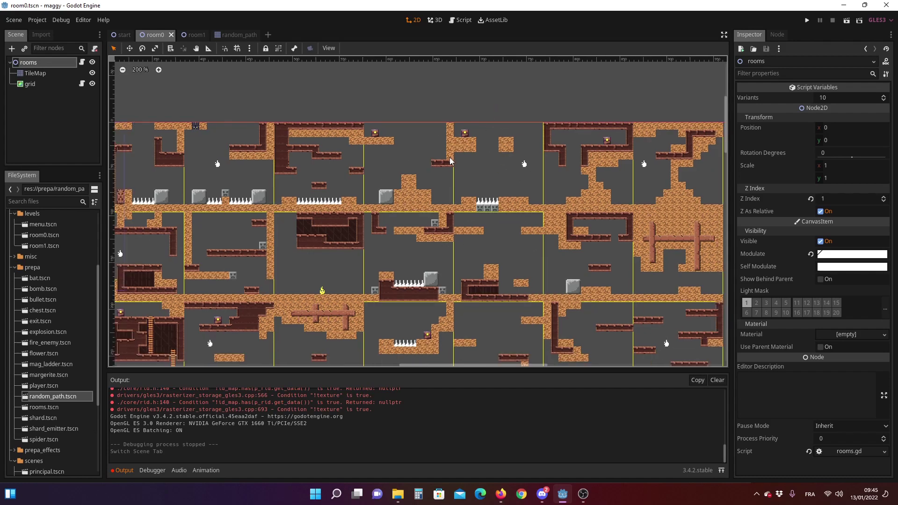
Pan room0 to the map origin and the leftmost and lower-left rooms.
middle_click_drag(440, 195, 513, 172)
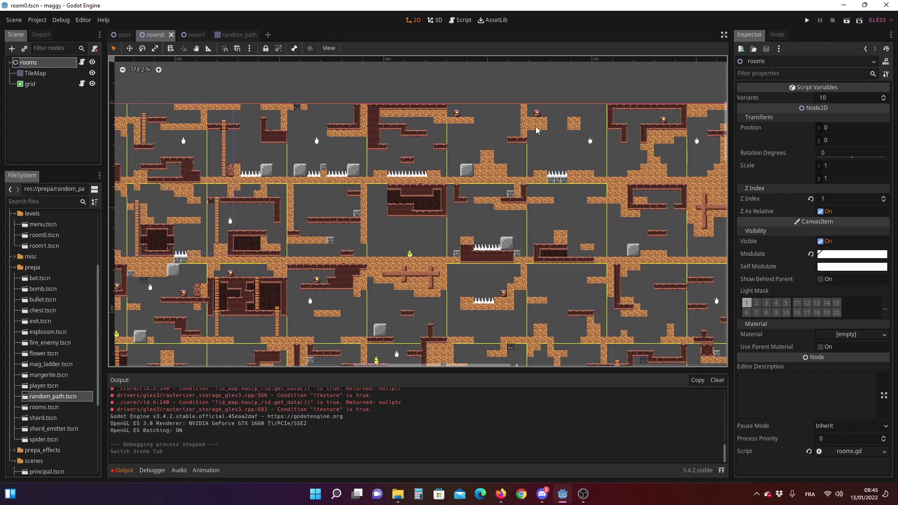
middle_click_drag(307, 255, 507, 241)
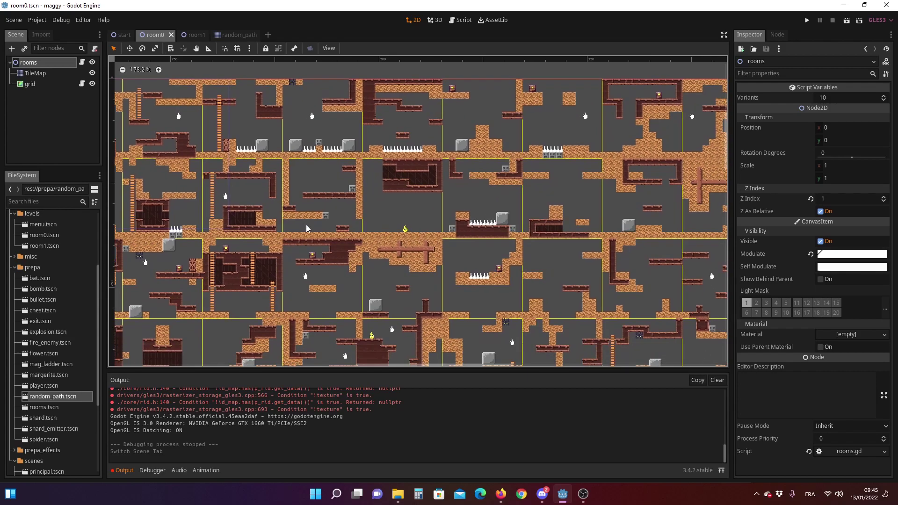
scroll(507, 241, "up", 1)
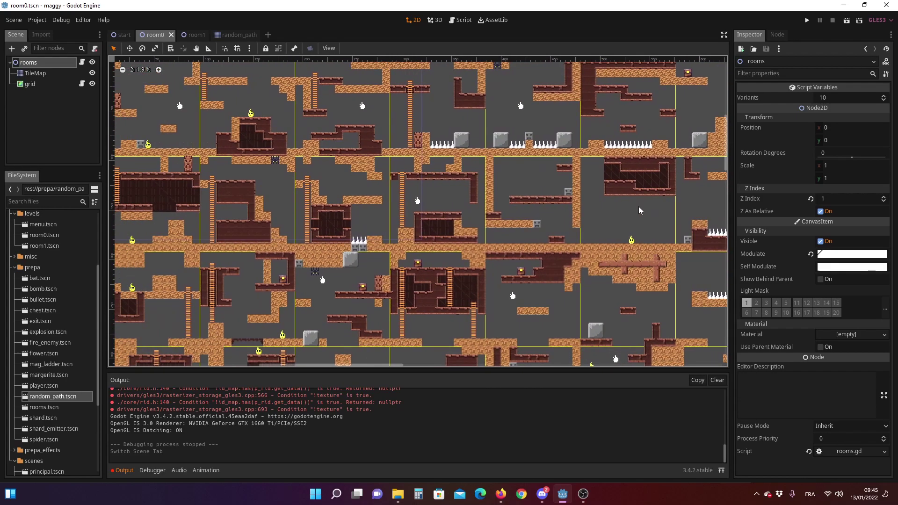
middle_click_drag(374, 222, 554, 220)
scroll(349, 233, "up", 1)
scroll(349, 233, "up", 1)
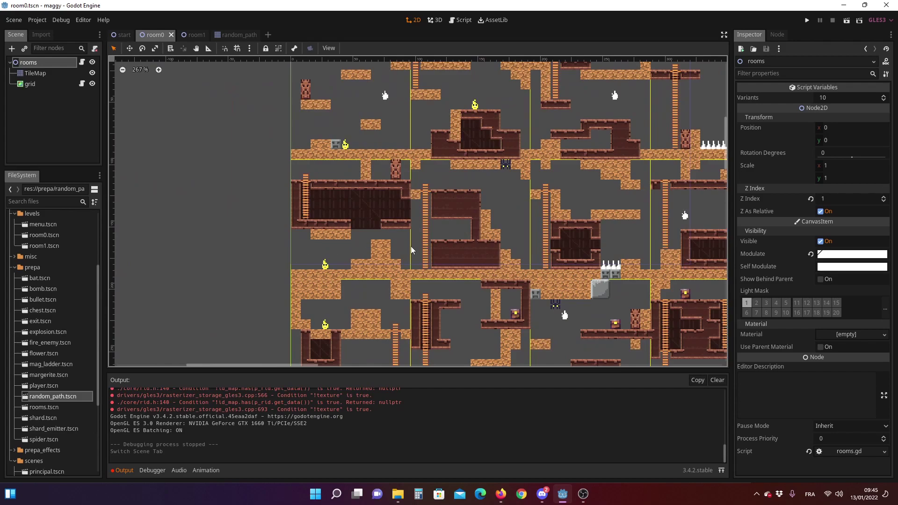
middle_click_drag(488, 244, 389, 240)
middle_click_drag(506, 234, 528, 173)
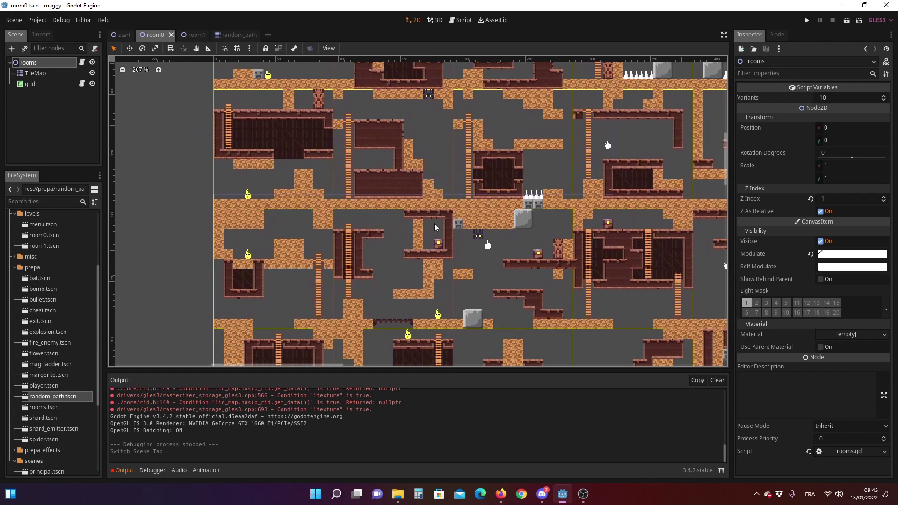
mouse_move(348, 206)
middle_mouse_down()
mouse_move(405, 206)
mouse_move(379, 187)
mouse_move(314, 179)
middle_mouse_up()
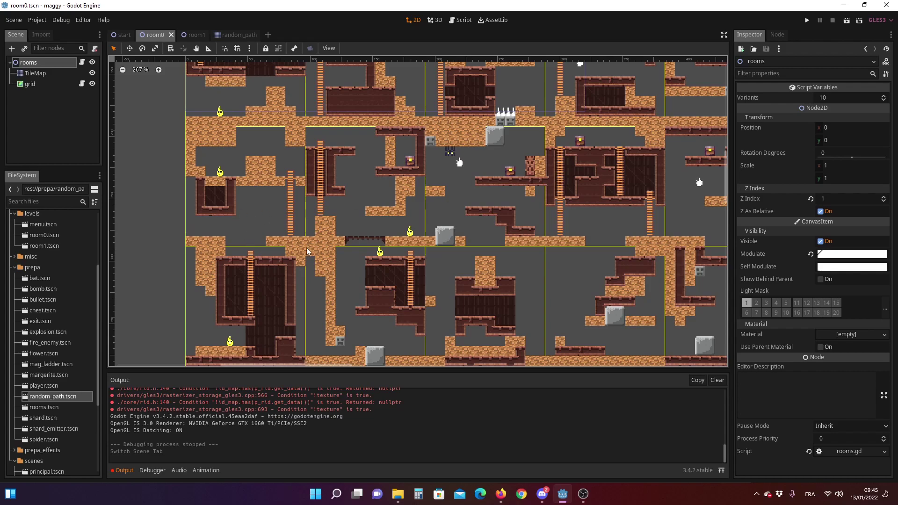
middle_click_drag(306, 247, 372, 215)
scroll(372, 215, "up", 1)
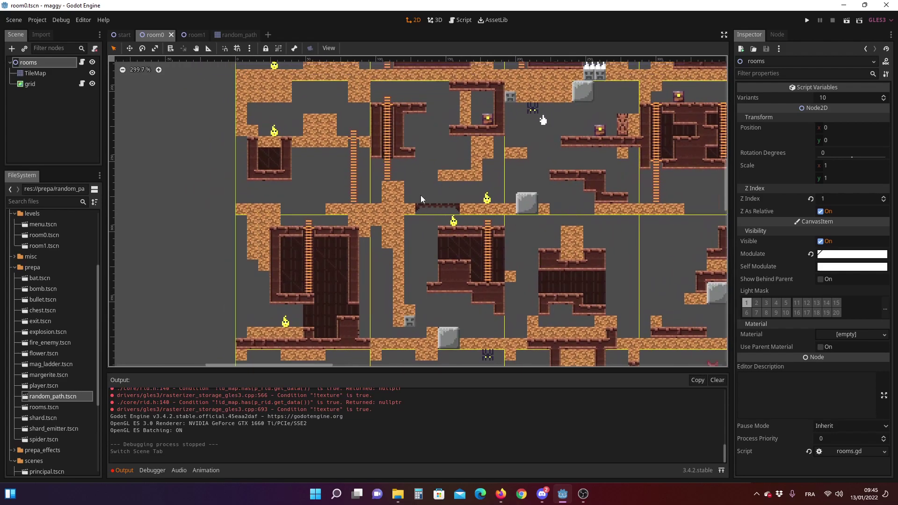
scroll(456, 198, "up", 1)
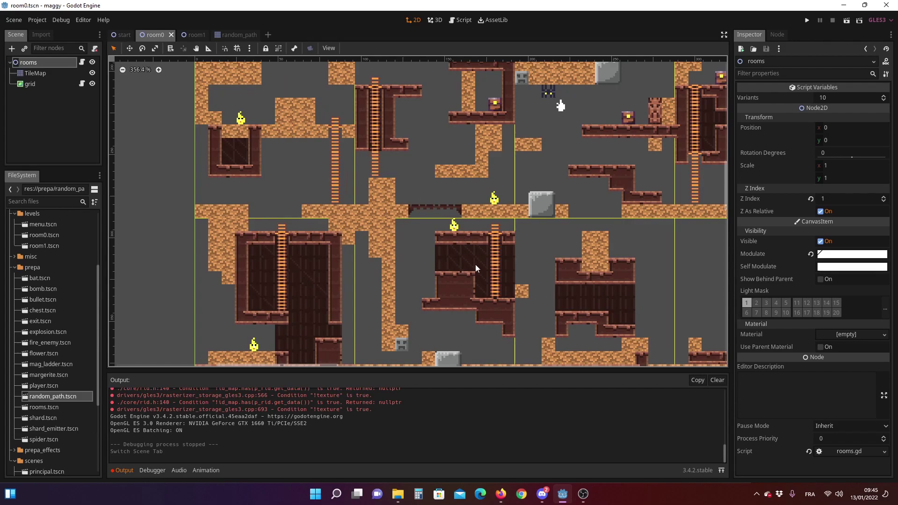
Pan through room0's ladder, enemy and spiked-platform rooms down to the bottom row.
middle_click_drag(475, 264, 374, 260)
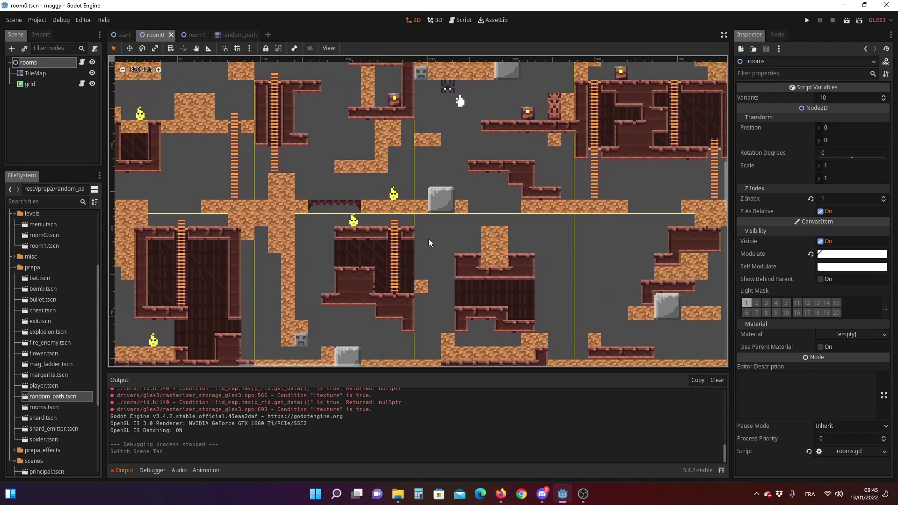
middle_click_drag(429, 243, 587, 161)
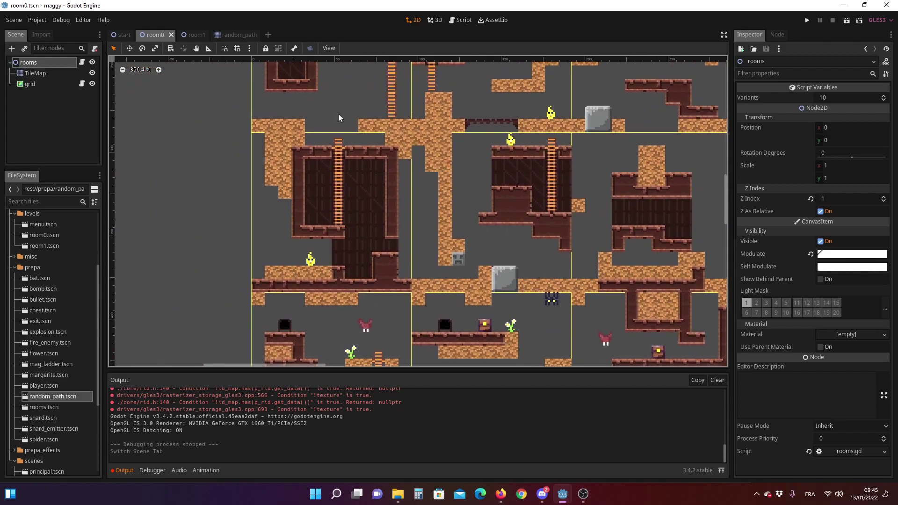
mouse_move(665, 200)
middle_mouse_down()
mouse_move(492, 158)
mouse_move(689, 84)
middle_mouse_up()
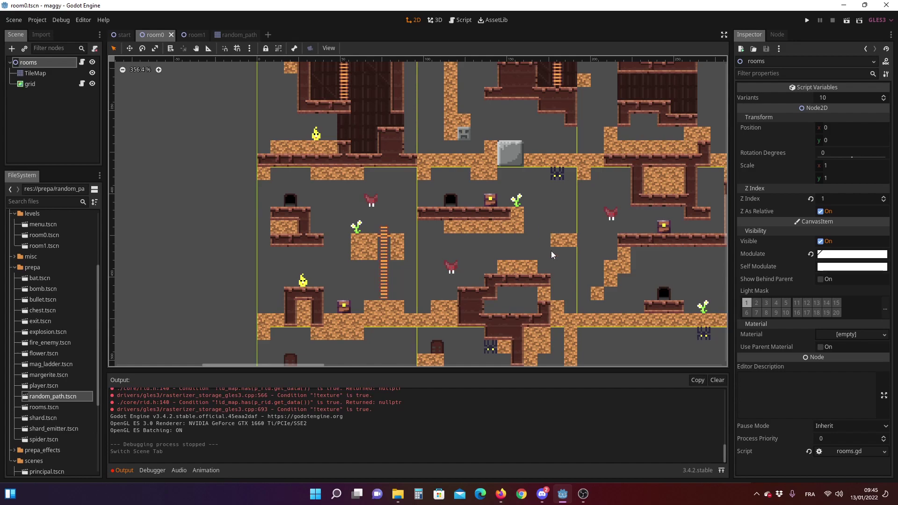
mouse_move(551, 251)
middle_mouse_down()
mouse_move(539, 215)
mouse_move(507, 198)
middle_mouse_up()
mouse_move(568, 235)
middle_mouse_down()
mouse_move(536, 235)
mouse_move(573, 166)
middle_mouse_up()
mouse_move(204, 218)
middle_mouse_down()
mouse_move(235, 219)
mouse_move(234, 169)
middle_mouse_up()
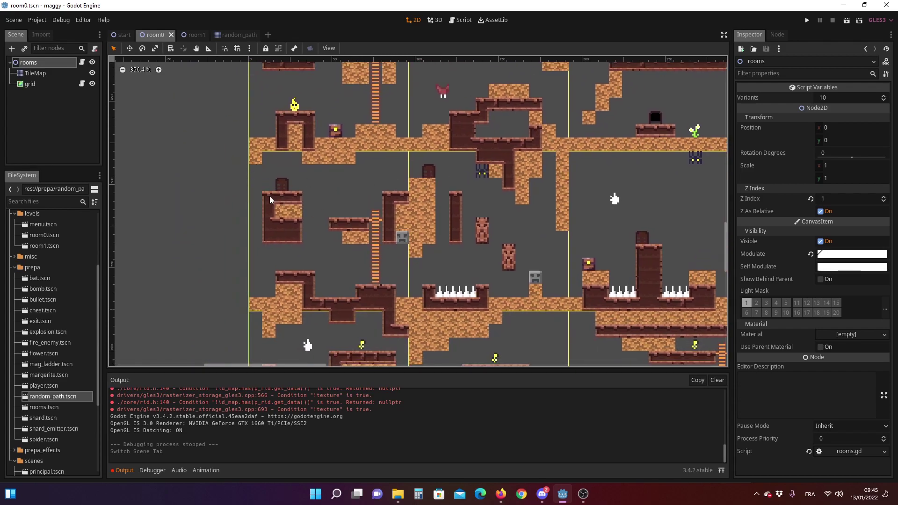
middle_click_drag(402, 203, 428, 61)
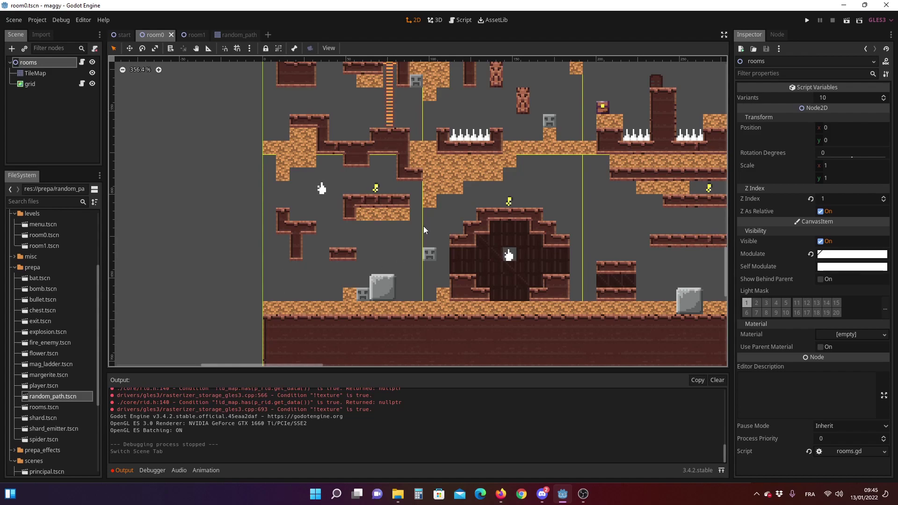
scroll(526, 209, "down", 1)
Inspect the pipe room and its neighbours up close, then open the room1 scene.
mouse_move(527, 210)
middle_mouse_down()
mouse_move(602, 187)
mouse_move(329, 203)
middle_mouse_up()
scroll(524, 196, "down", 2)
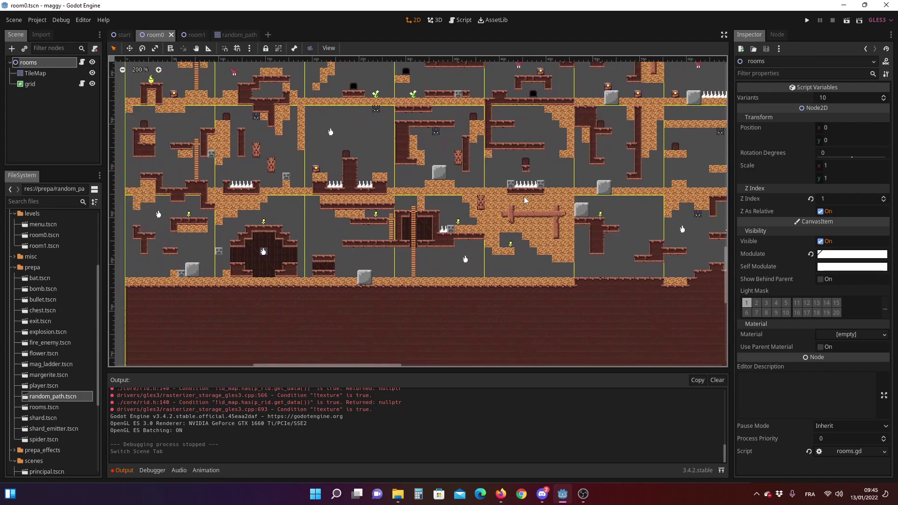
middle_click_drag(524, 196, 515, 181)
scroll(512, 232, "up", 5)
scroll(486, 240, "up", 1)
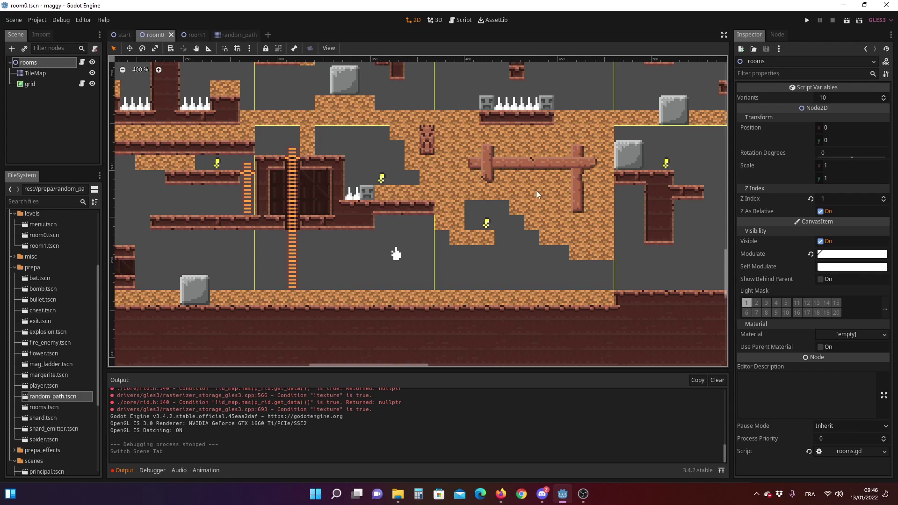
middle_click_drag(515, 210, 458, 239)
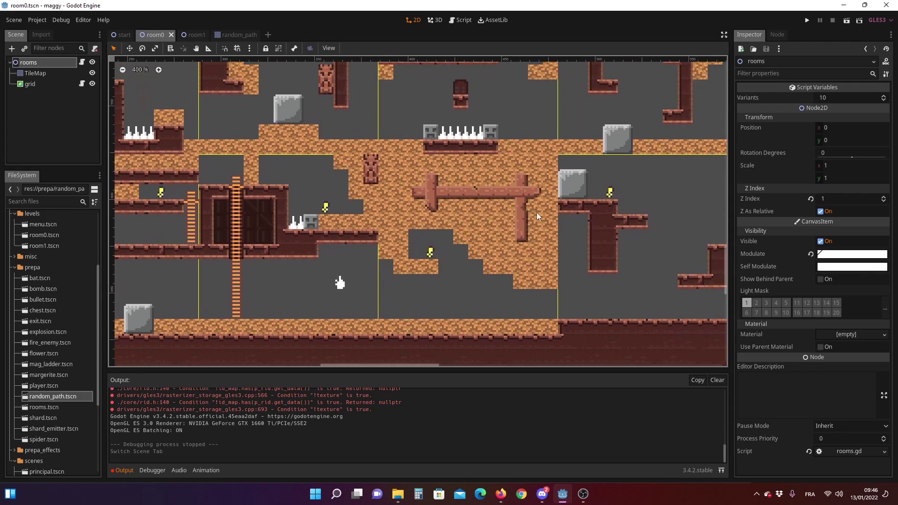
scroll(514, 222, "down", 2)
scroll(482, 226, "down", 1)
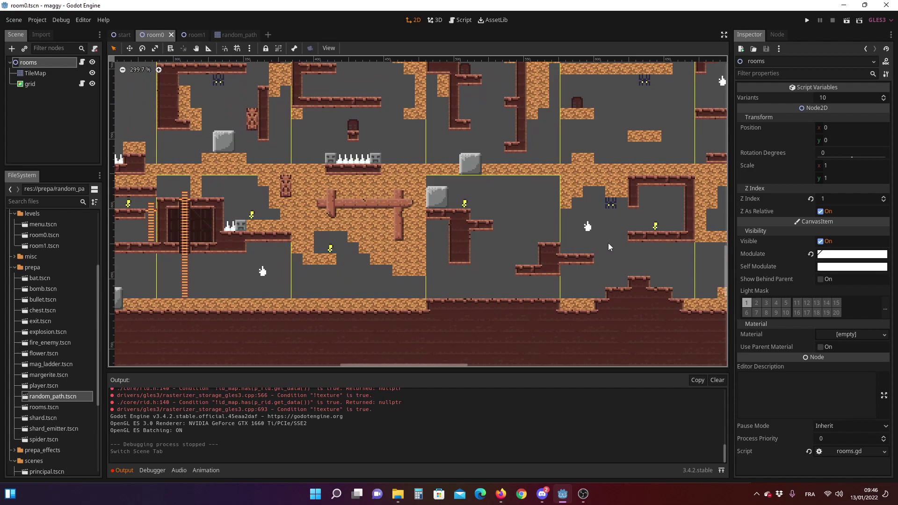
middle_click_drag(496, 173, 488, 276)
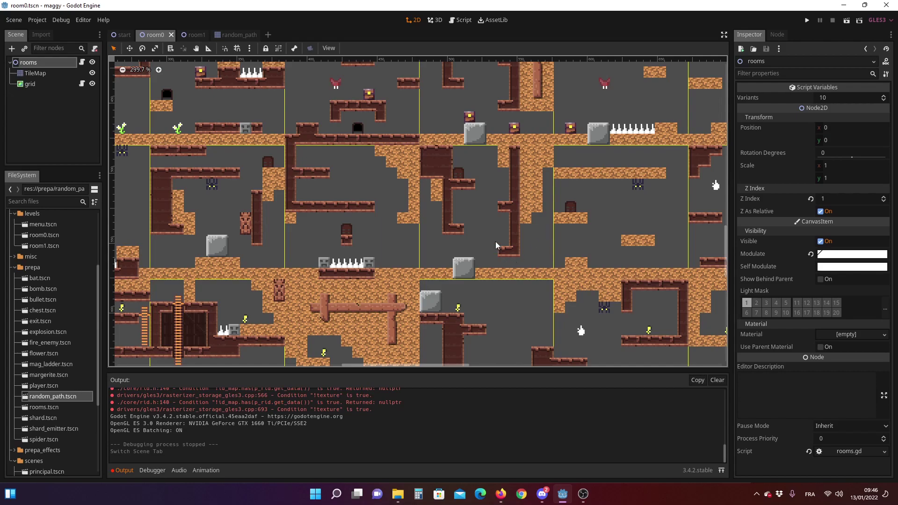
scroll(481, 205, "down", 3)
scroll(481, 205, "down", 2)
scroll(332, 234, "down", 3)
scroll(356, 221, "down", 2)
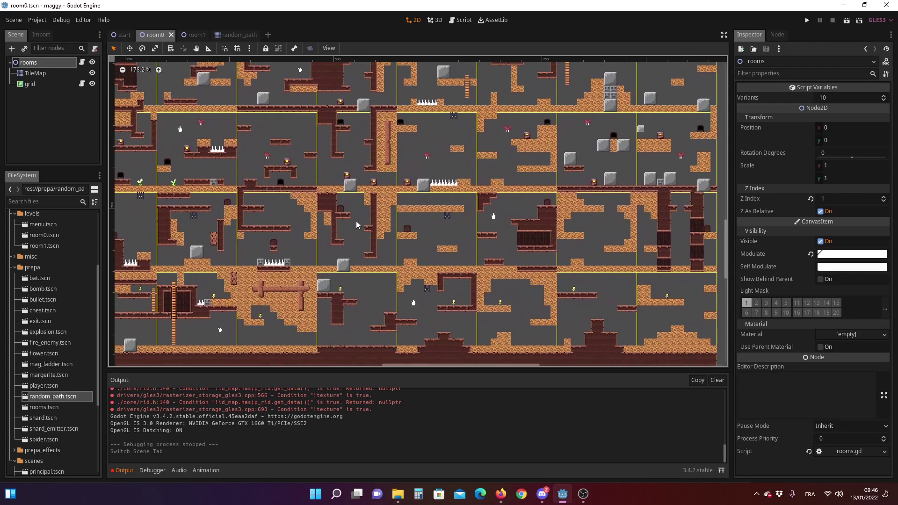
left_click(189, 35)
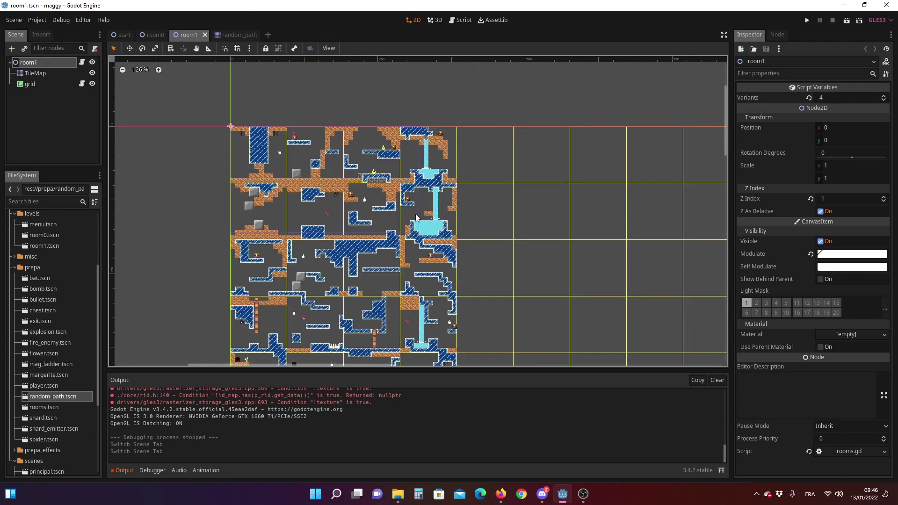
Zoom and pan over the upper rooms of the room1 map.
scroll(416, 217, "down", 2)
scroll(433, 187, "down", 2)
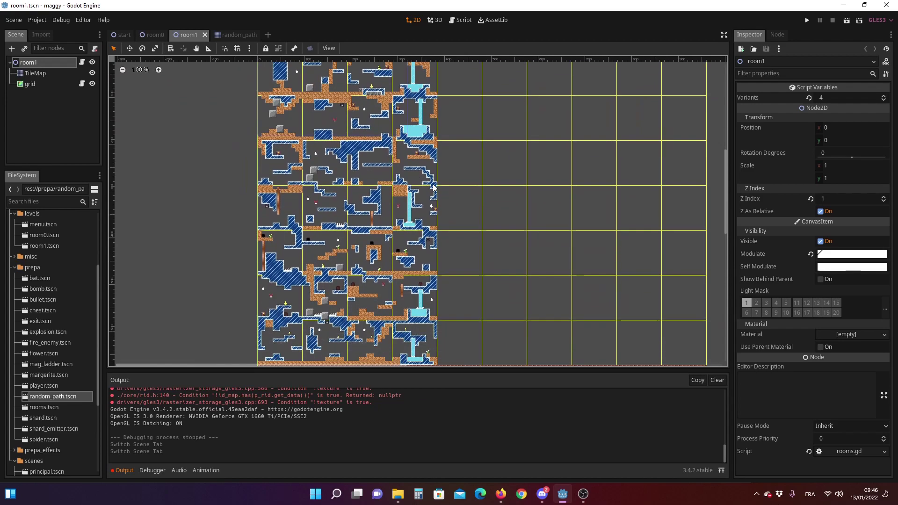
scroll(435, 185, "down", 1)
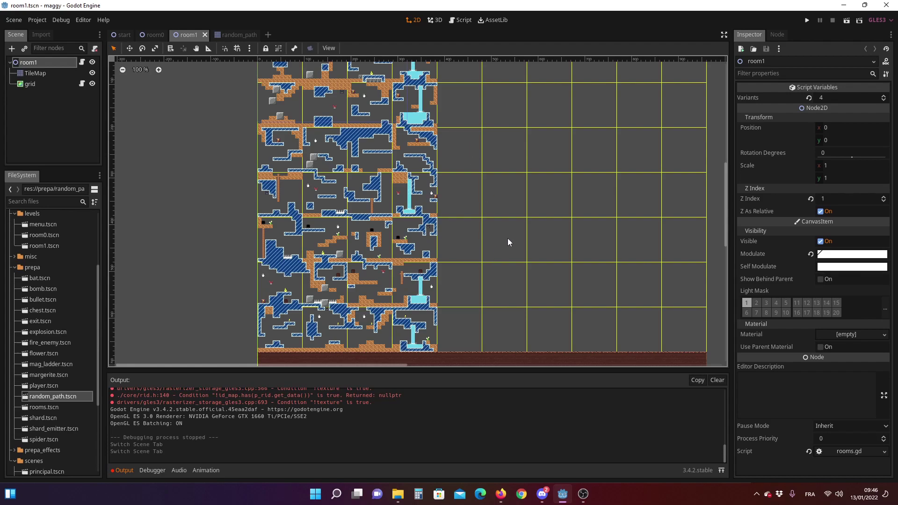
scroll(426, 241, "up", 3)
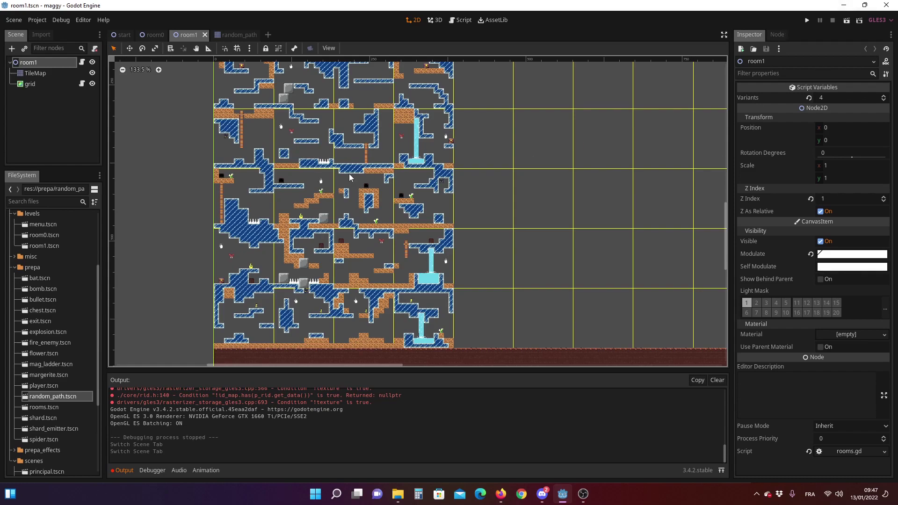
middle_click_drag(386, 169, 444, 245)
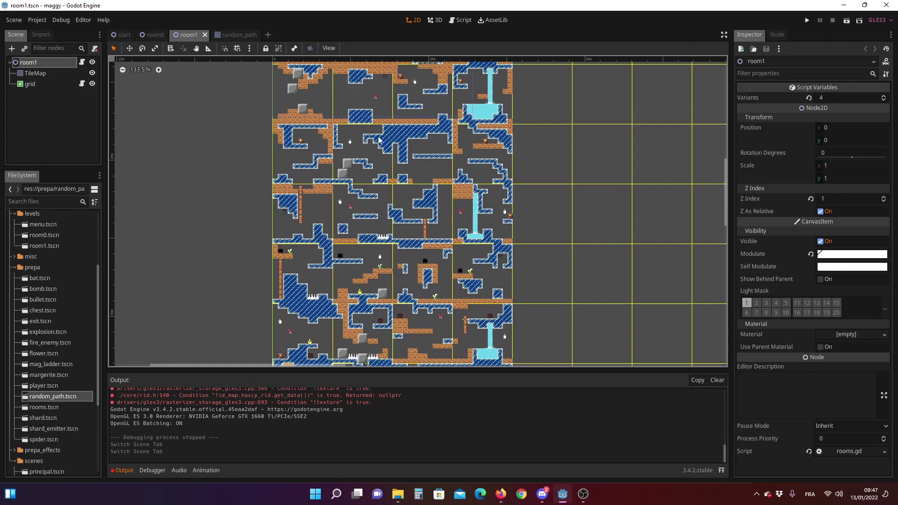
scroll(472, 180, "up", 2)
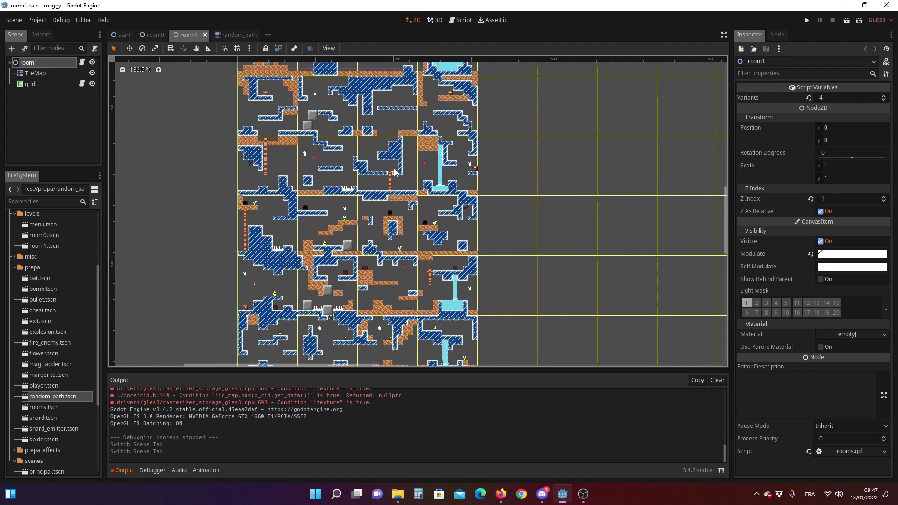
scroll(491, 201, "up", 2)
scroll(508, 220, "up", 3)
scroll(509, 220, "down", 1)
scroll(487, 217, "down", 3)
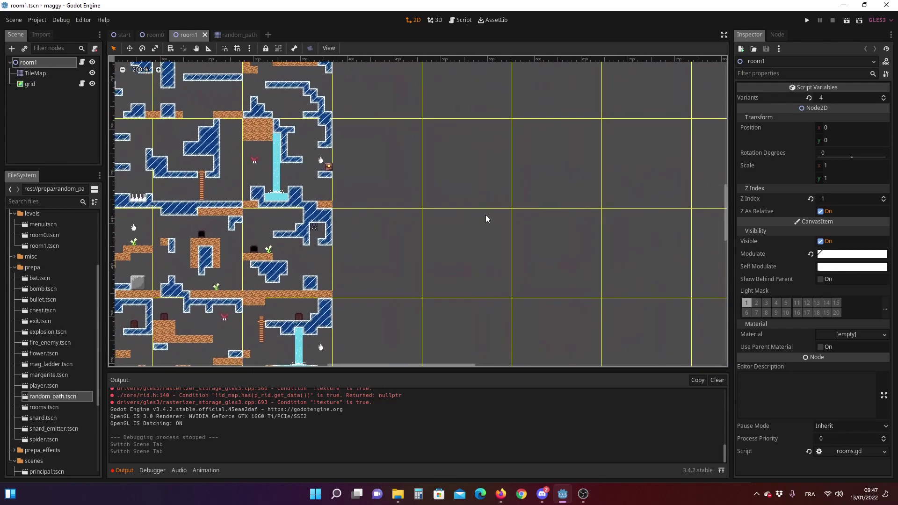
scroll(421, 205, "down", 4)
scroll(376, 200, "down", 1)
Zoom out to see the whole room1 map, then open the rooms.gd script.
middle_click_drag(375, 200, 452, 207)
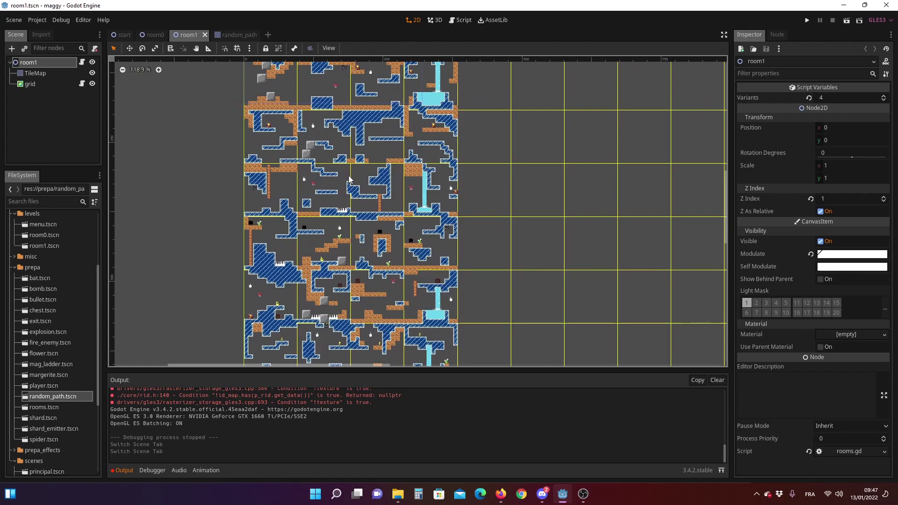
scroll(421, 234, "down", 4)
middle_click_drag(446, 252, 392, 285)
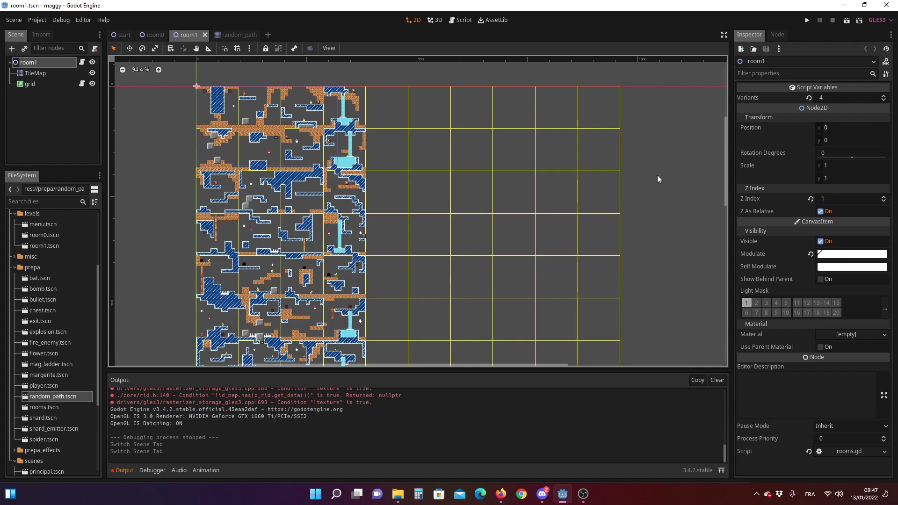
scroll(530, 171, "left", 3)
scroll(530, 172, "down", 1)
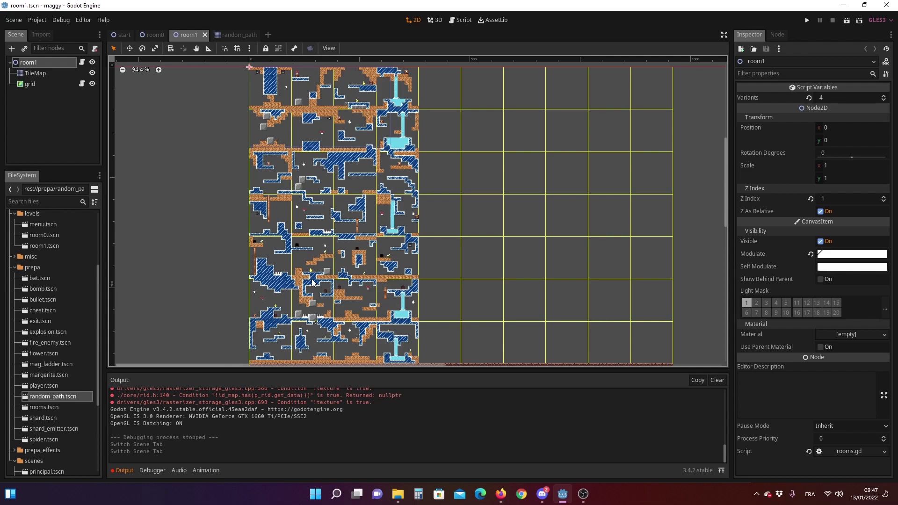
left_click(460, 22)
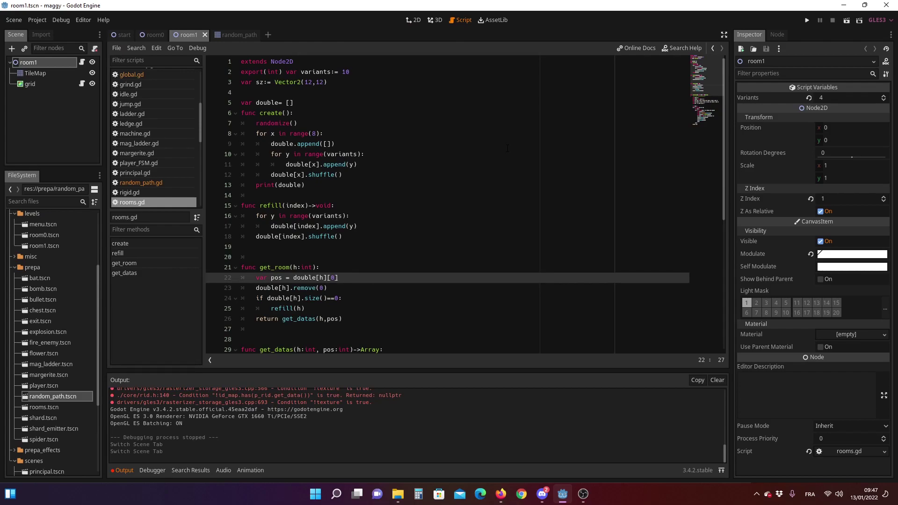
Switch back to the room1 map and zoom in on its tile layouts.
left_click(413, 21)
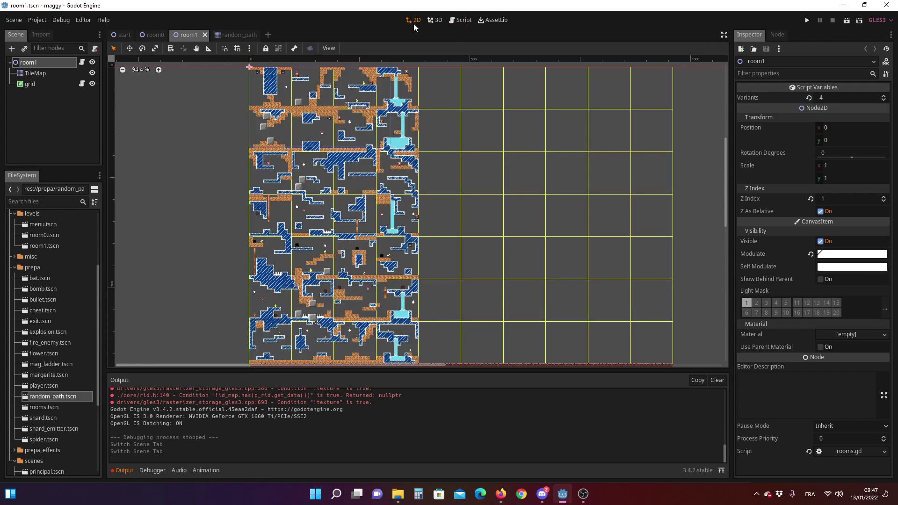
scroll(376, 237, "up", 2)
scroll(376, 229, "up", 2)
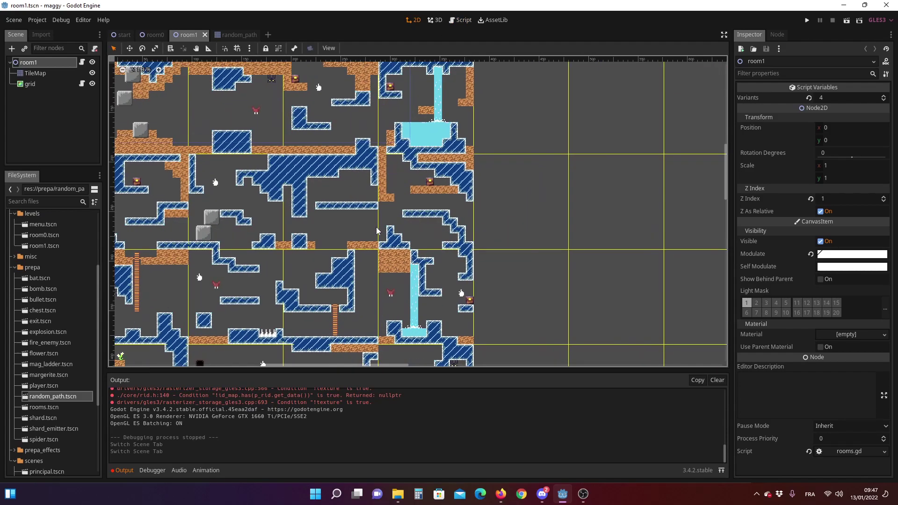
scroll(403, 203, "up", 2)
scroll(444, 162, "up", 2)
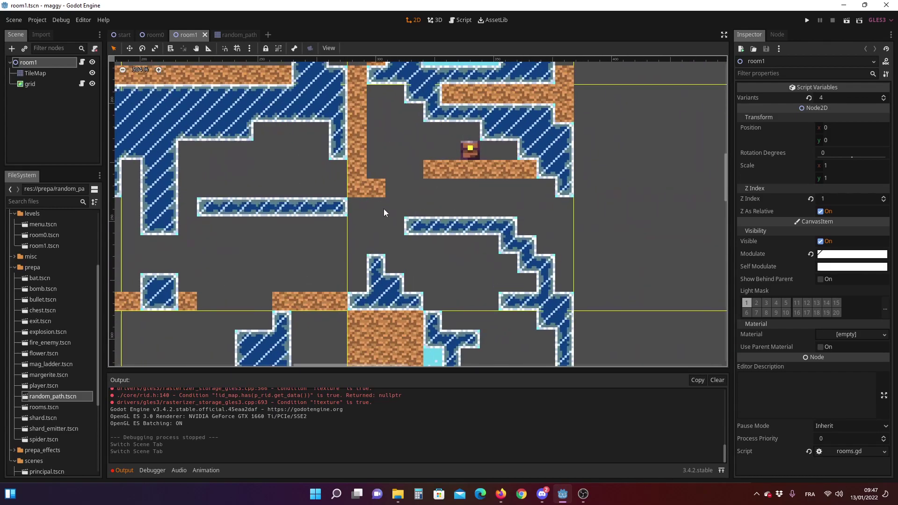
scroll(384, 213, "down", 1)
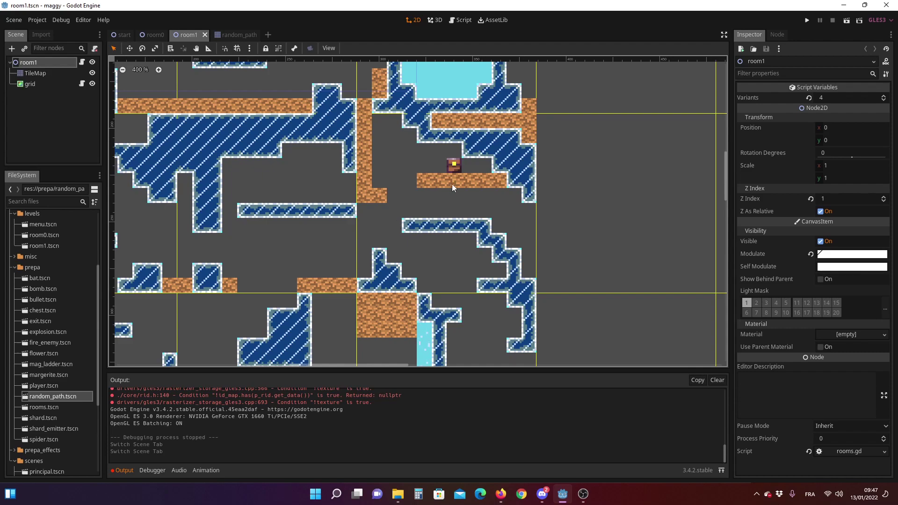
scroll(452, 184, "up", 1)
scroll(316, 209, "left", 15)
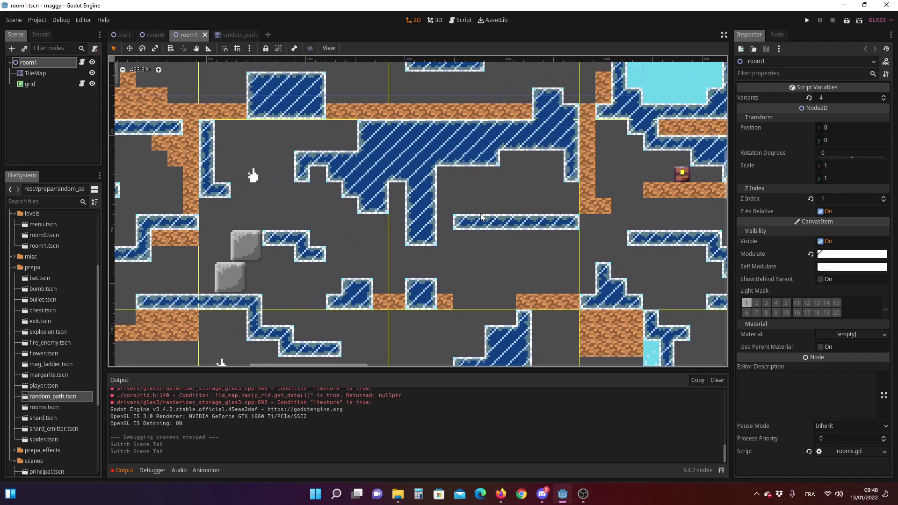
scroll(482, 217, "right", 10)
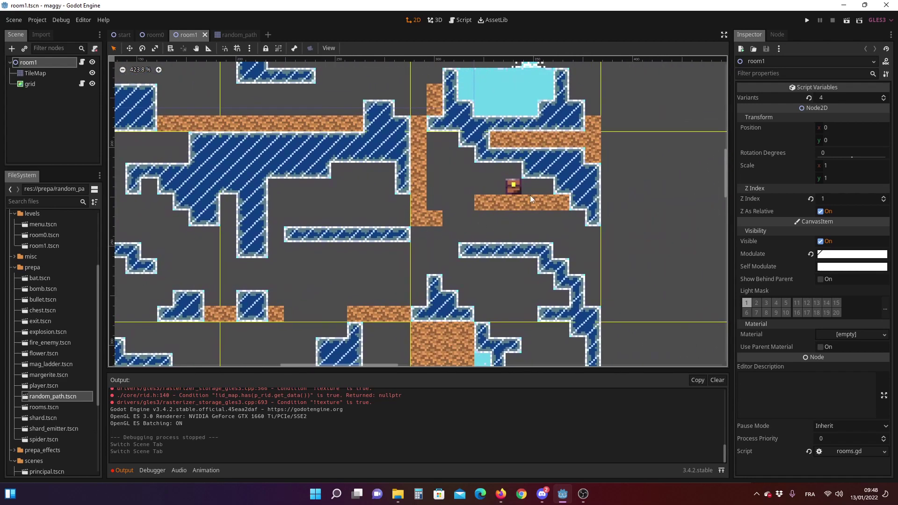
scroll(509, 189, "up", 1)
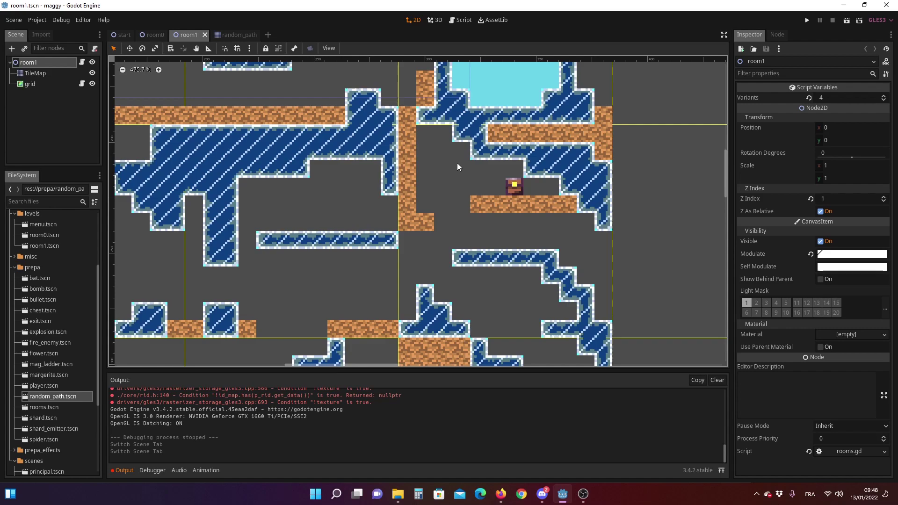
Pan room1 to the level's right edge and waterfall, then run the game with Play.
middle_click_drag(456, 163, 535, 240)
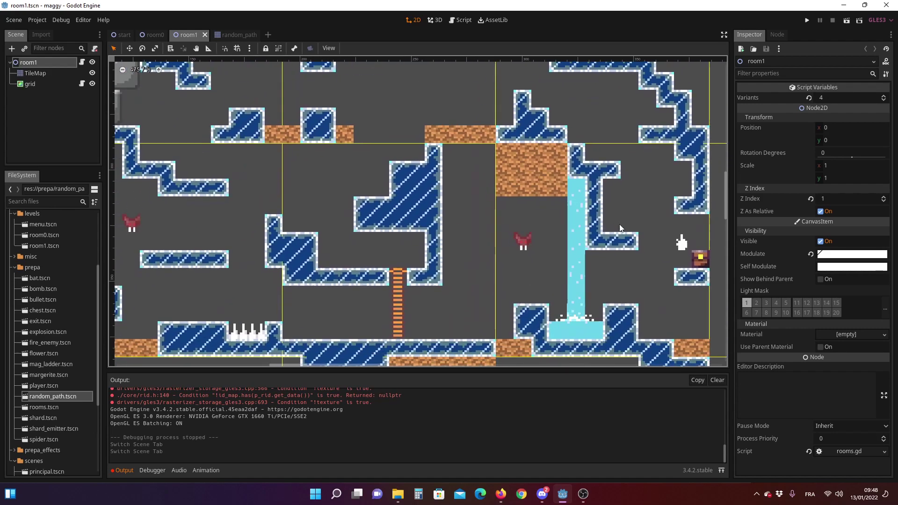
mouse_move(560, 279)
middle_mouse_down()
mouse_move(387, 221)
mouse_move(487, 150)
middle_mouse_up()
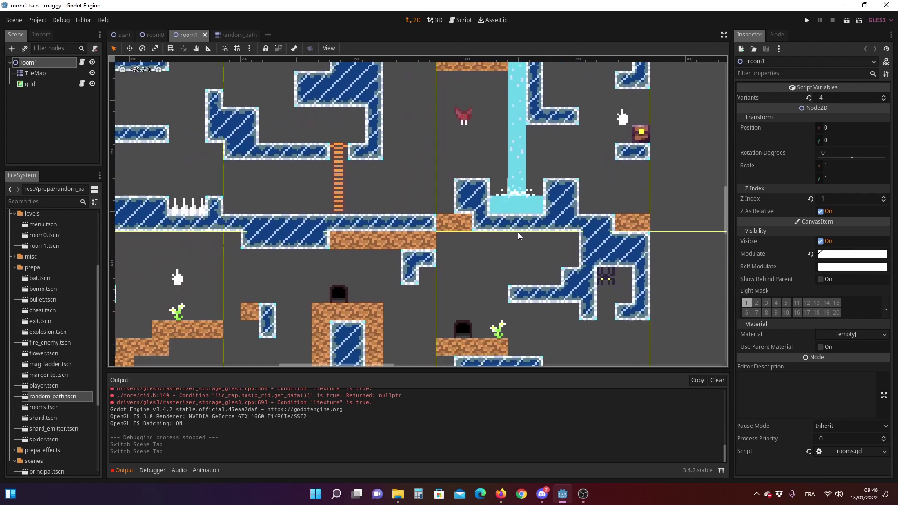
scroll(513, 204, "up", 1)
scroll(513, 204, "up", 1)
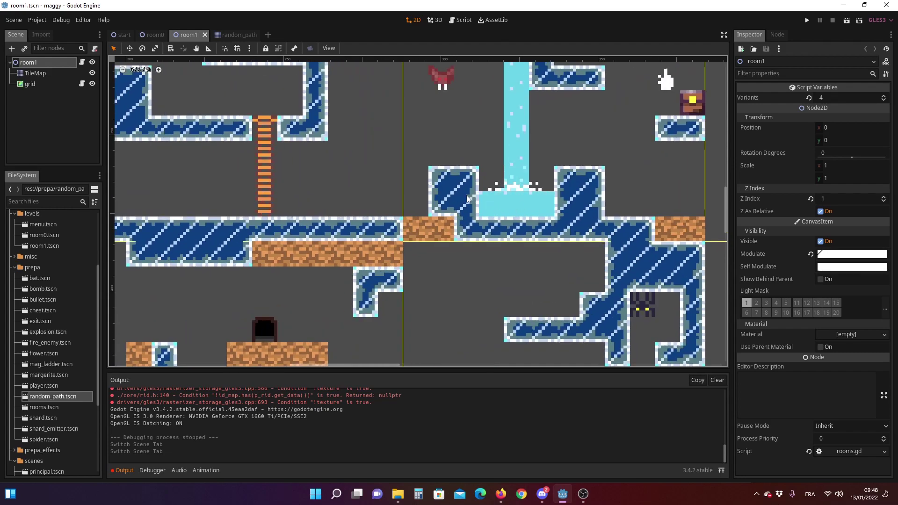
mouse_move(493, 202)
middle_mouse_down()
mouse_move(578, 75)
mouse_move(415, 360)
mouse_move(420, 44)
middle_mouse_up()
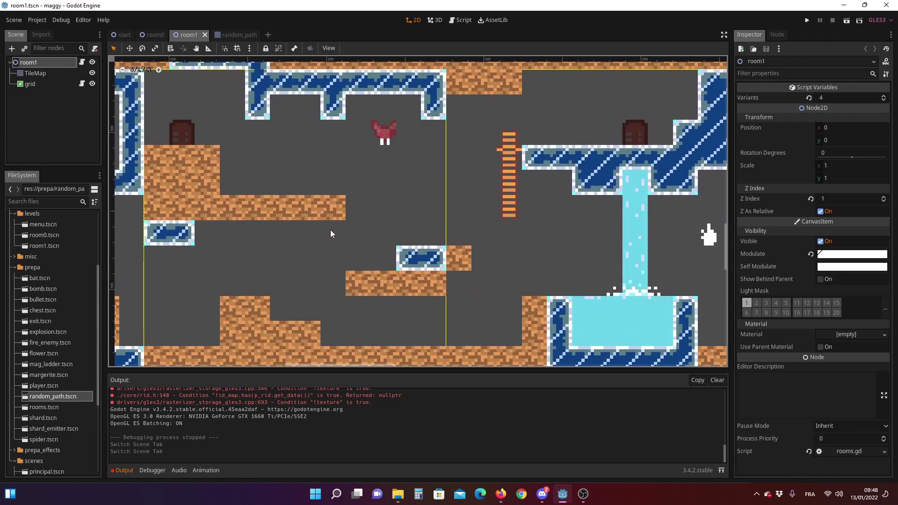
mouse_move(332, 230)
middle_mouse_down()
mouse_move(358, 215)
mouse_move(483, 194)
middle_mouse_up()
scroll(354, 227, "down", 1)
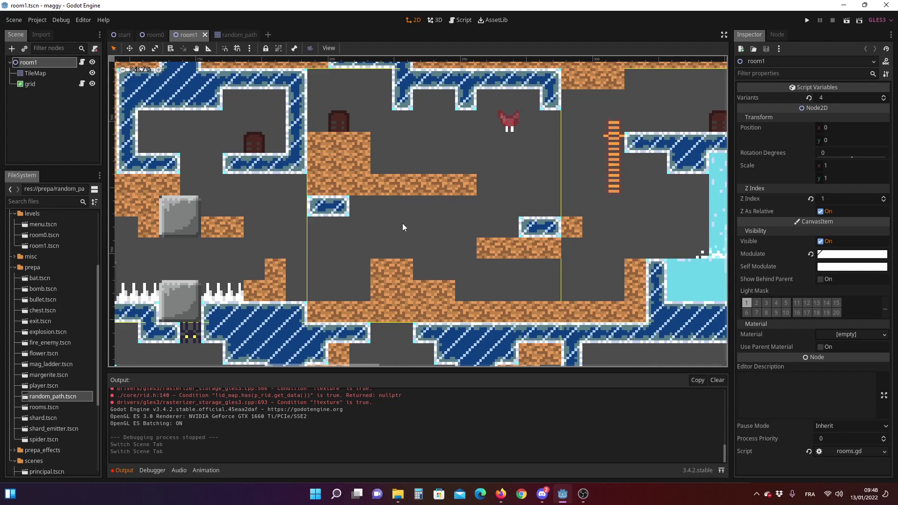
scroll(370, 257, "down", 2)
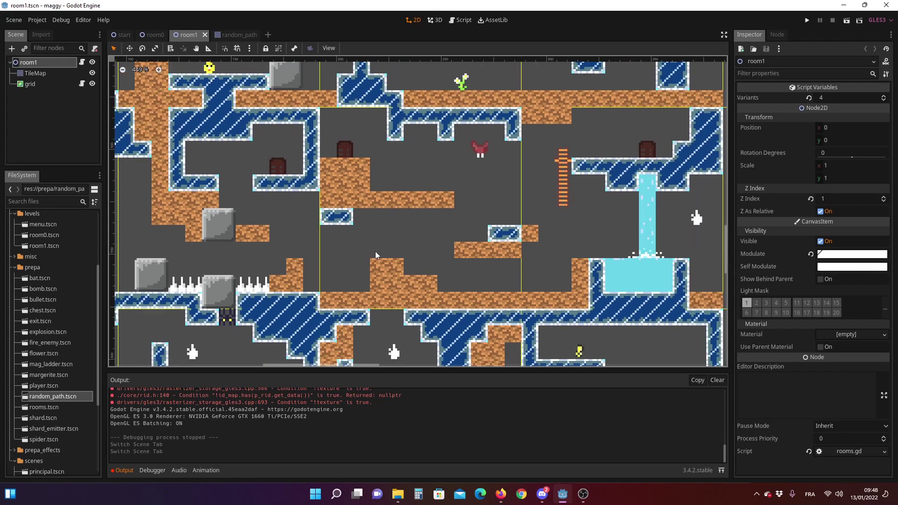
scroll(388, 245, "up", 1)
scroll(435, 197, "down", 1)
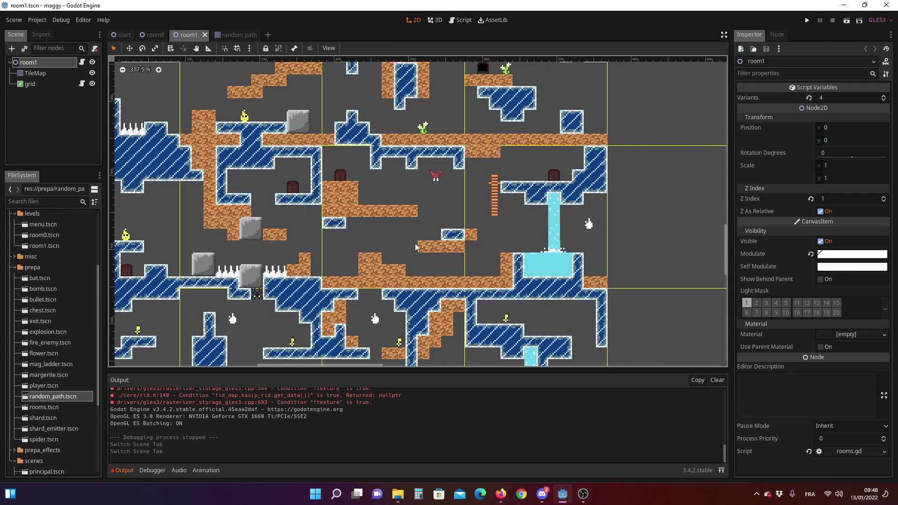
scroll(479, 148, "down", 1)
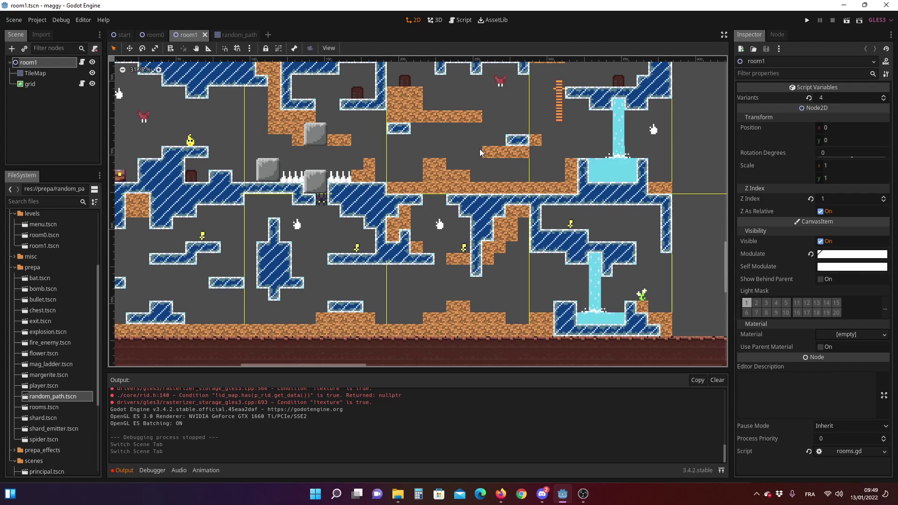
left_click(806, 20)
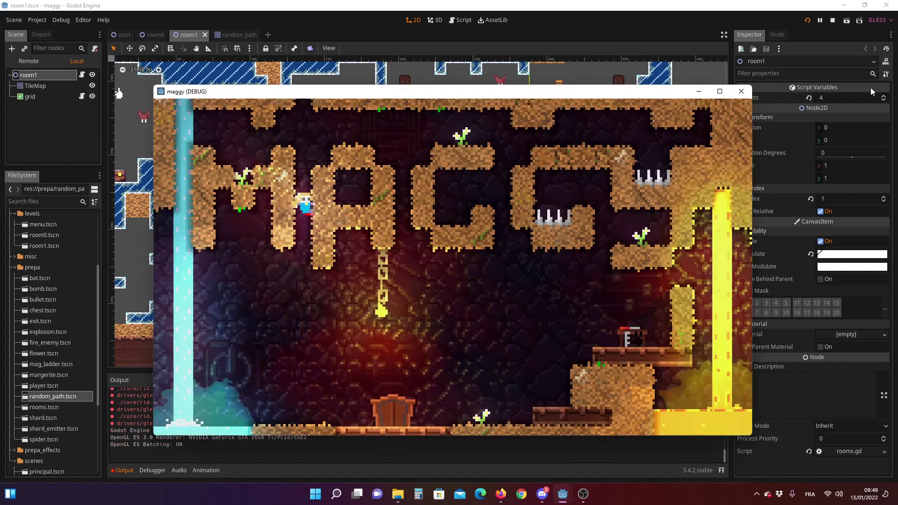
Maximize the maggy window and press C on the title screen to start the level.
left_click(719, 92)
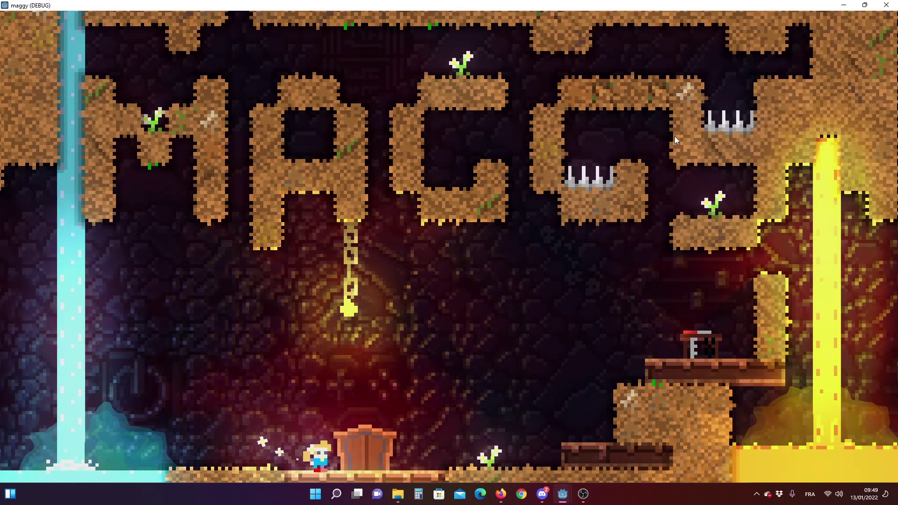
key("c")
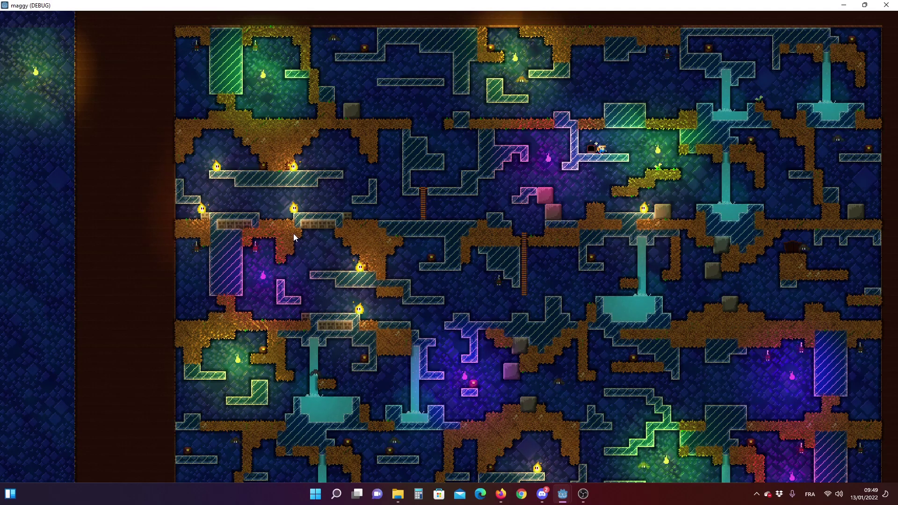
Zoom the game camera in on the player and walk them back and forth near the dark doorway.
key("Right")
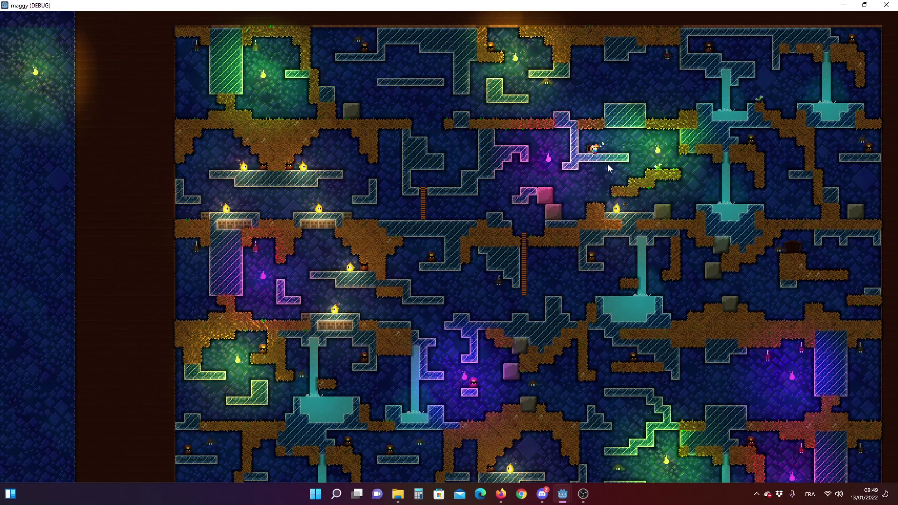
key("m")
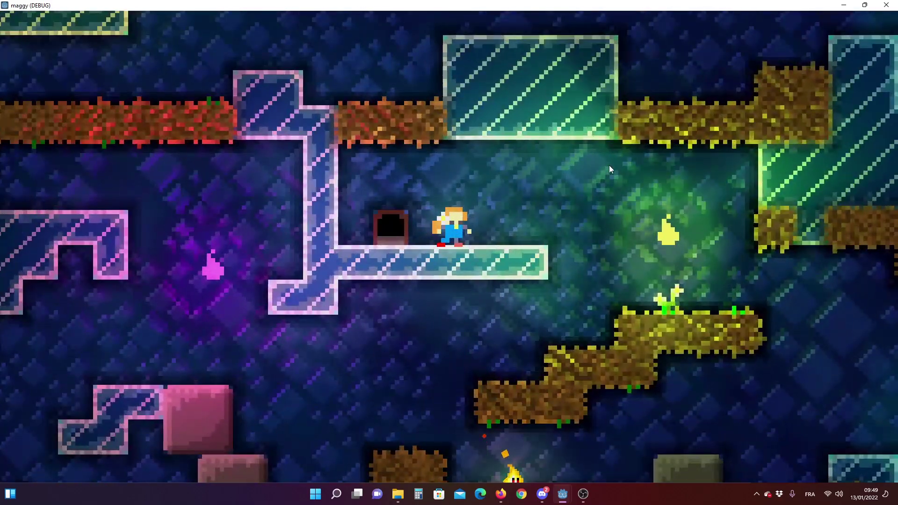
key("Right")
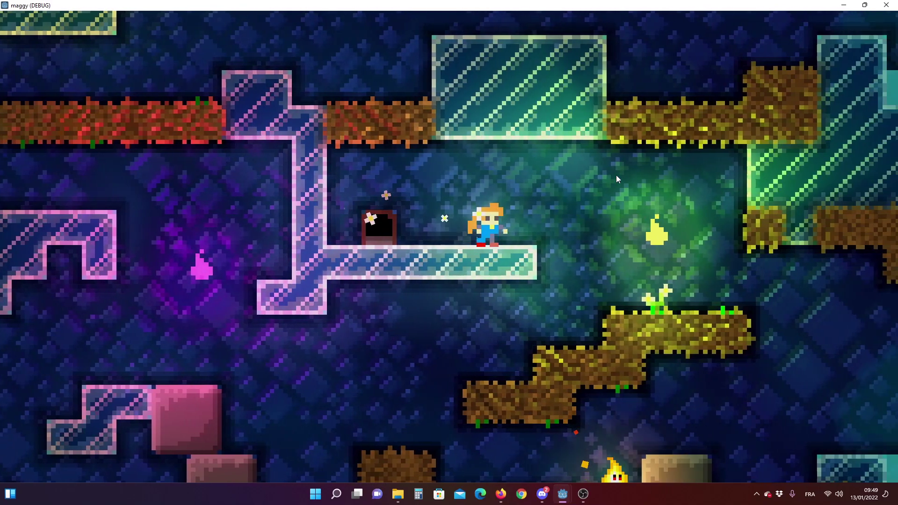
key("Left")
key("Right")
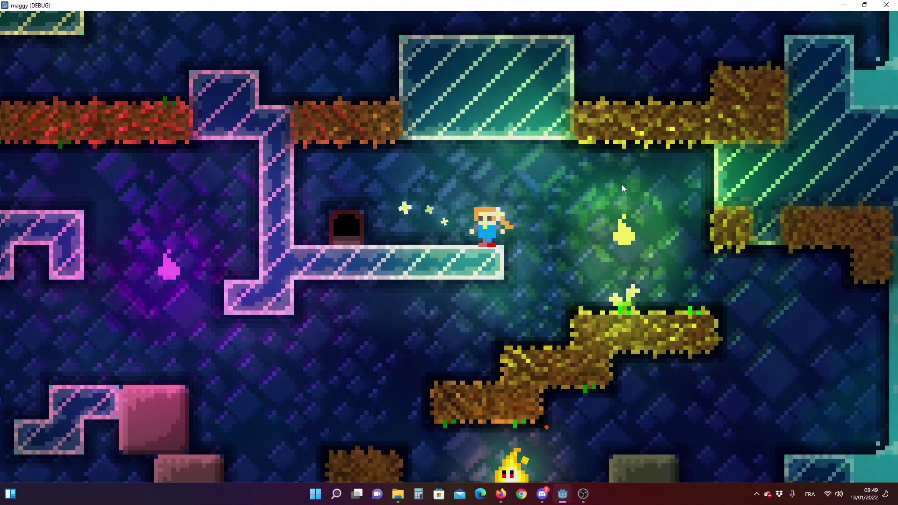
key("Left")
Drop the player off the glass ledge, then jump up onto the higher yellow platform.
key("Right")
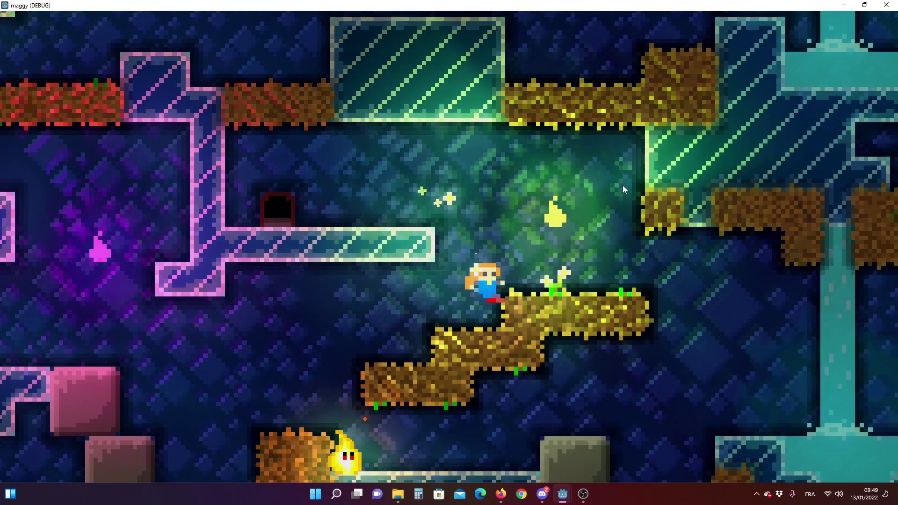
key("Left")
key("Right")
key("space")
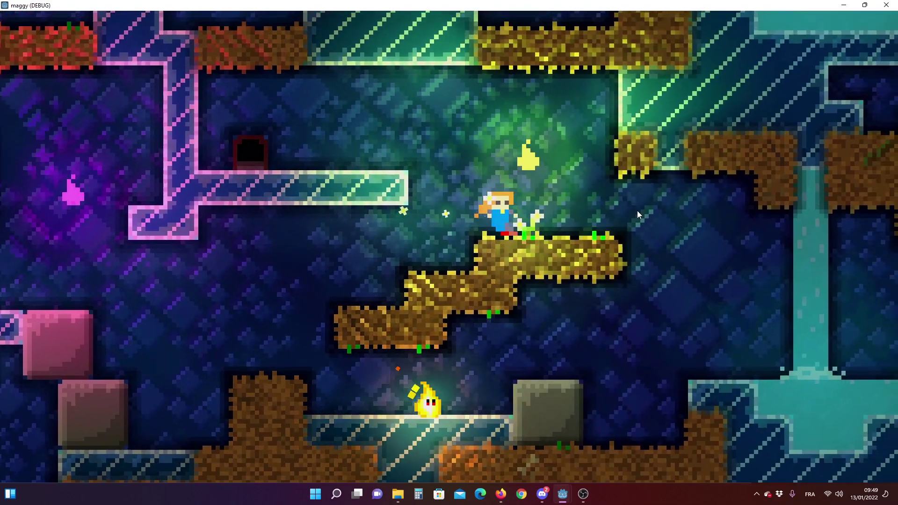
scroll(637, 215, "down", 5)
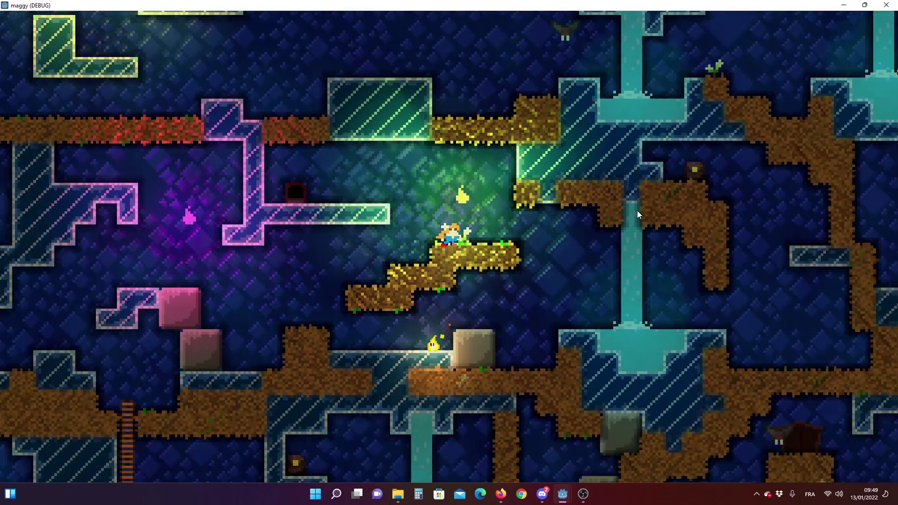
scroll(637, 215, "up", 5)
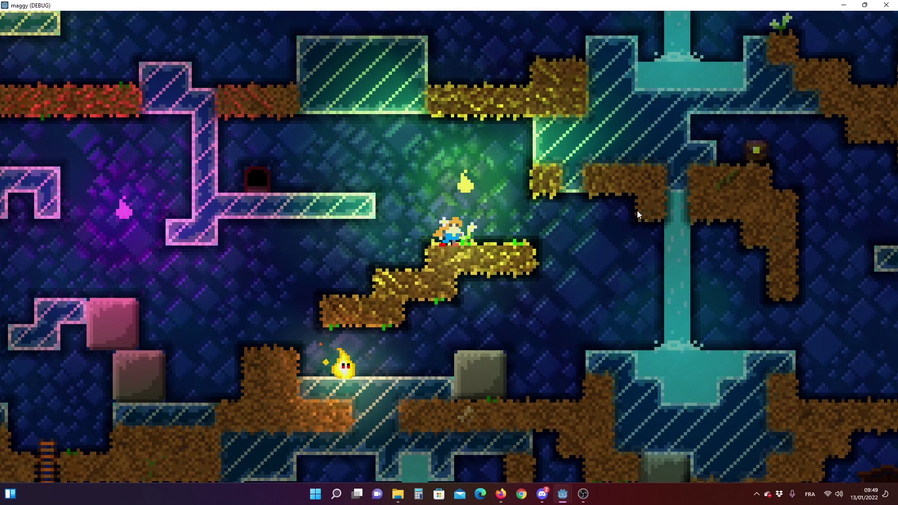
Jump over the pink block and settle the player on the ladder top on the central dirt platform.
key("Left")
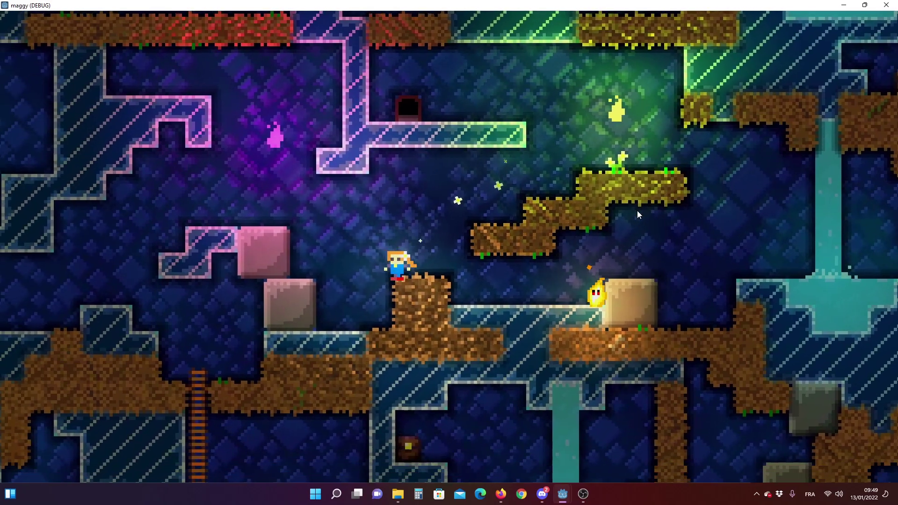
key("space")
key("Left")
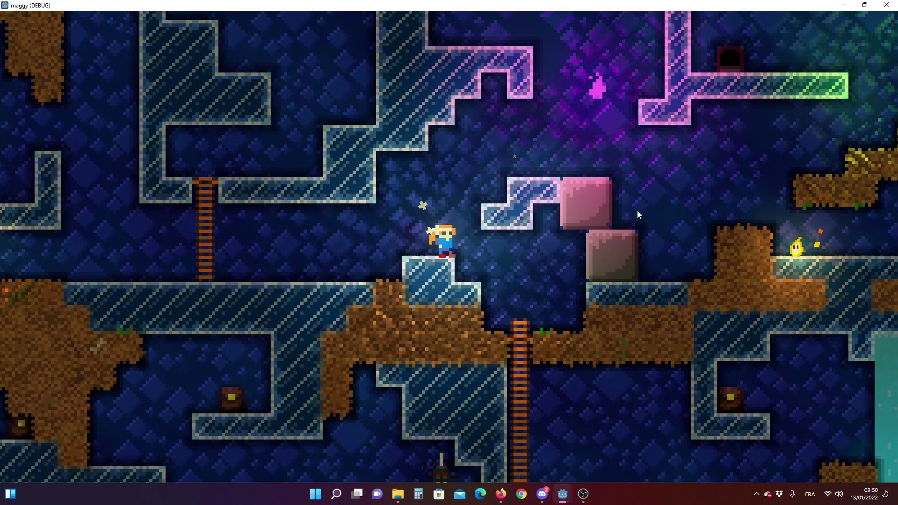
key("Right")
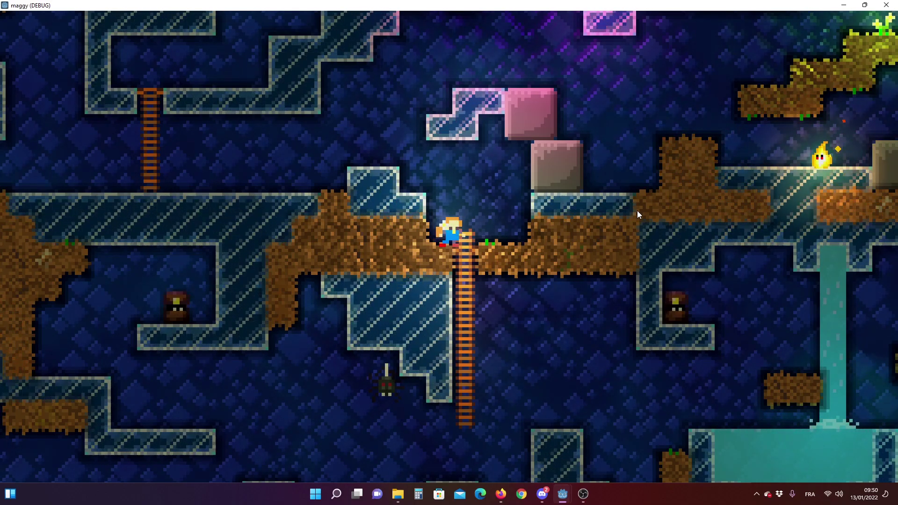
key("Right")
key("Left")
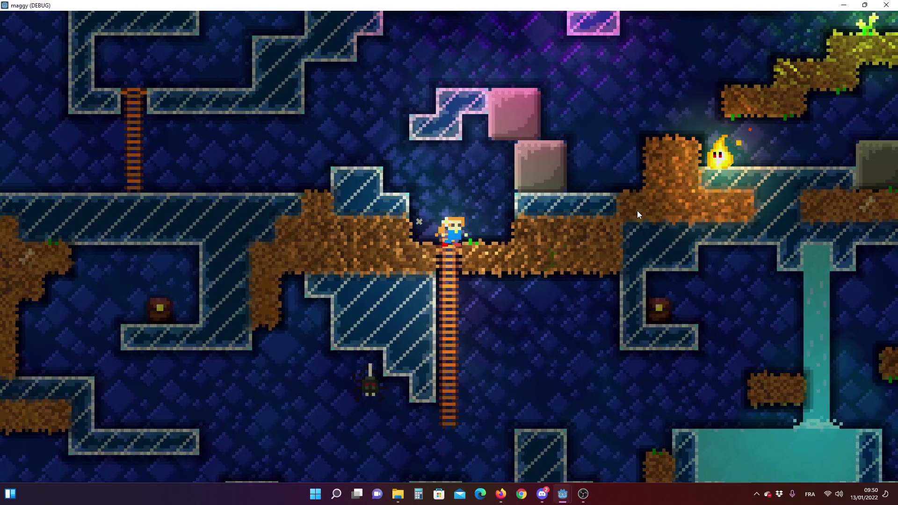